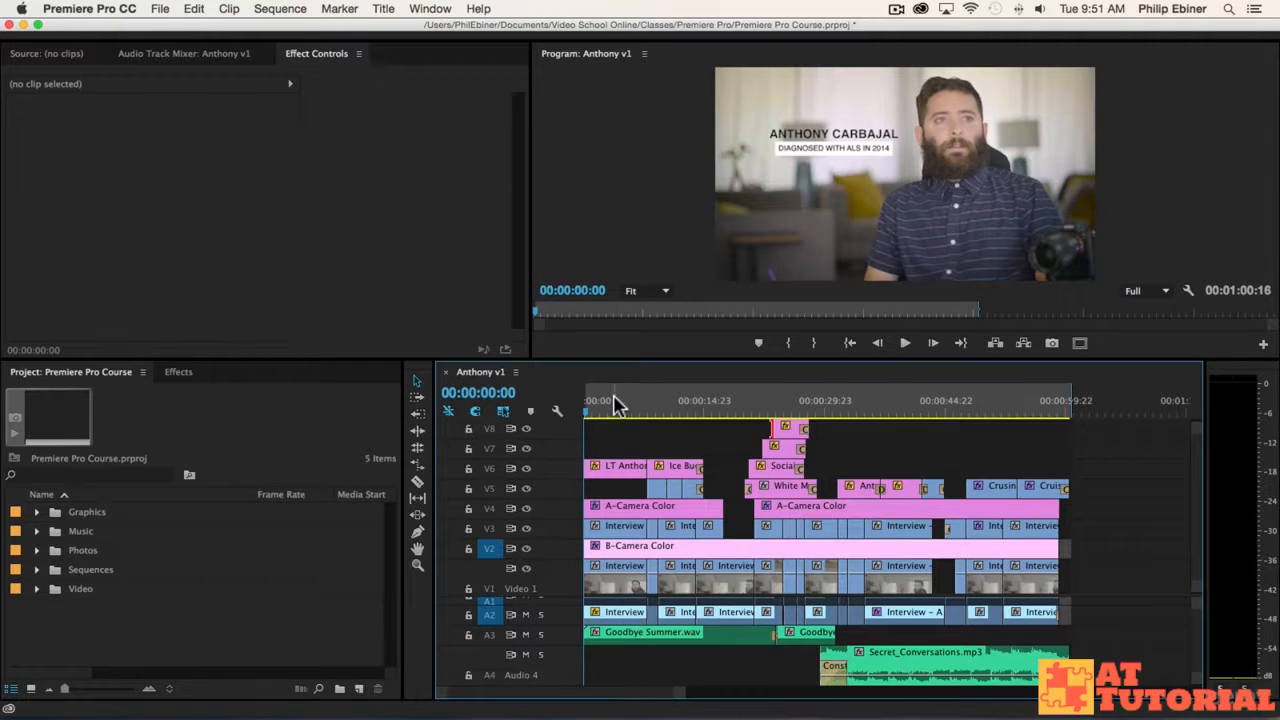
- Play the edited sequence from about 00:00:14:10 to preview the picture with its existing background music
left_click(655, 410)
left_click(700, 409)
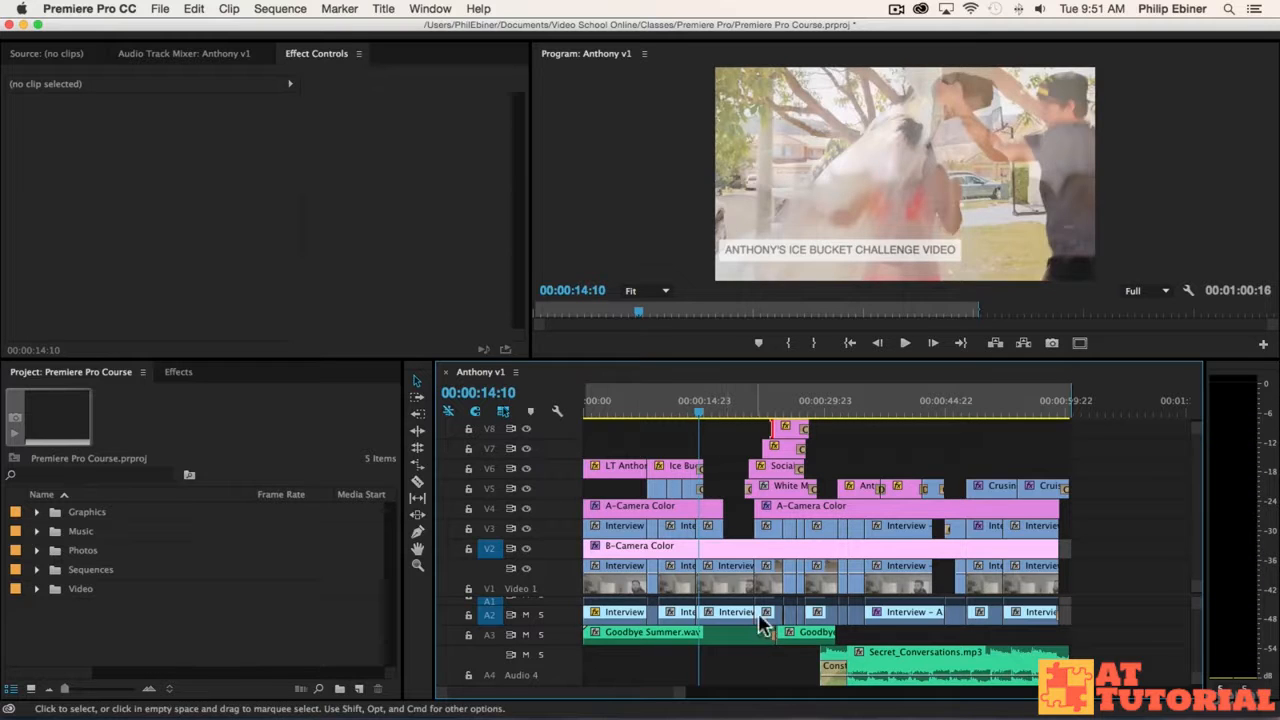
key("space")
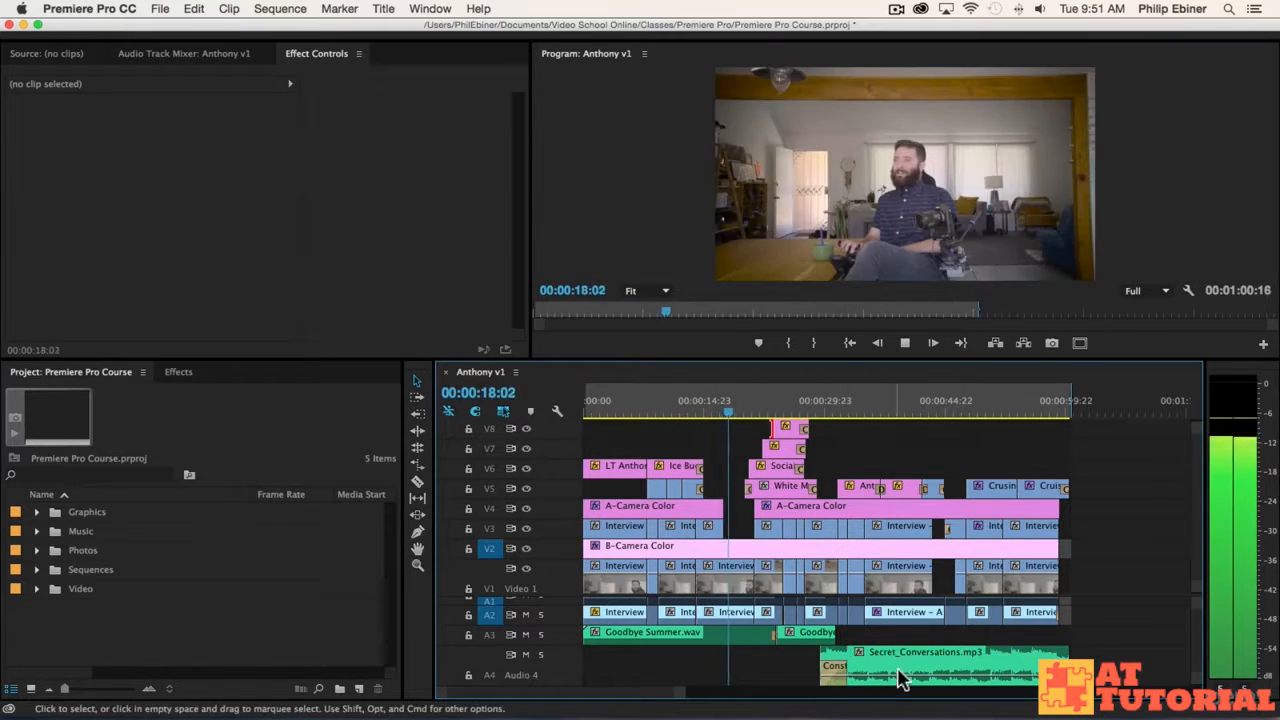
key("space")
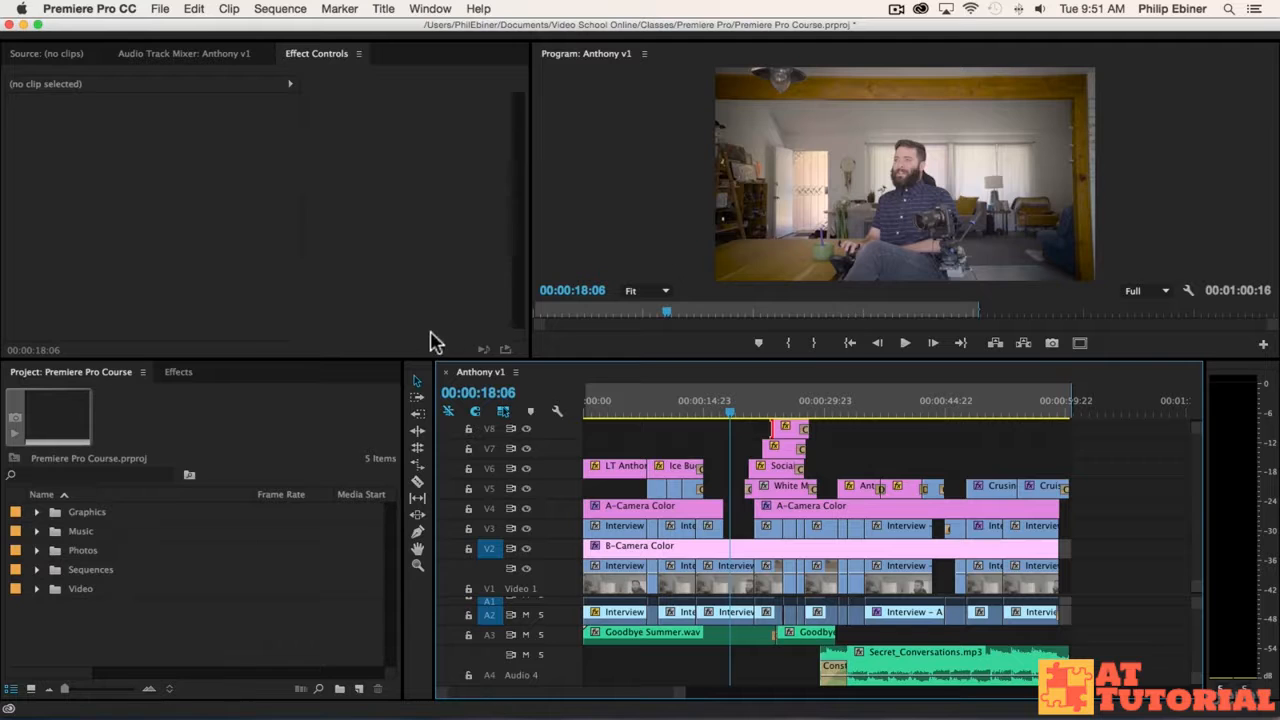
- Switch to the browser and look over the YouTube Audio Library and AudioJungle's featured and new items as music sources
key("super+Tab")
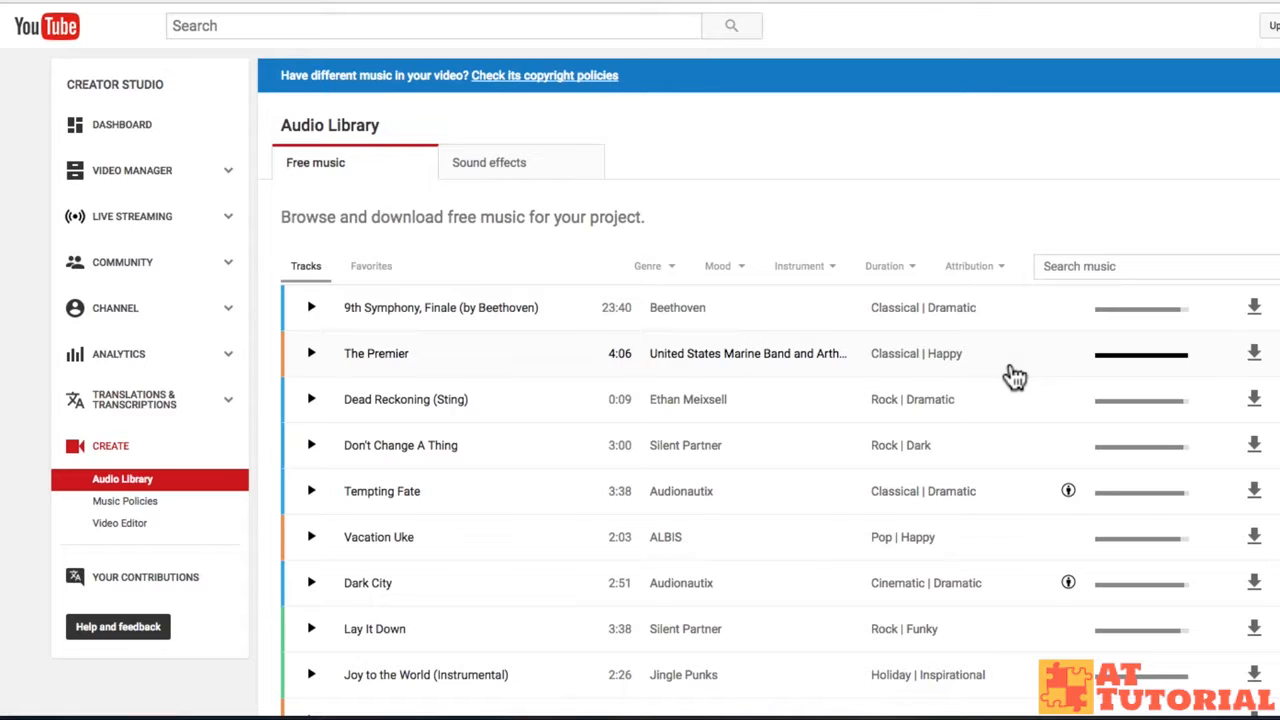
mouse_move(1072, 497)
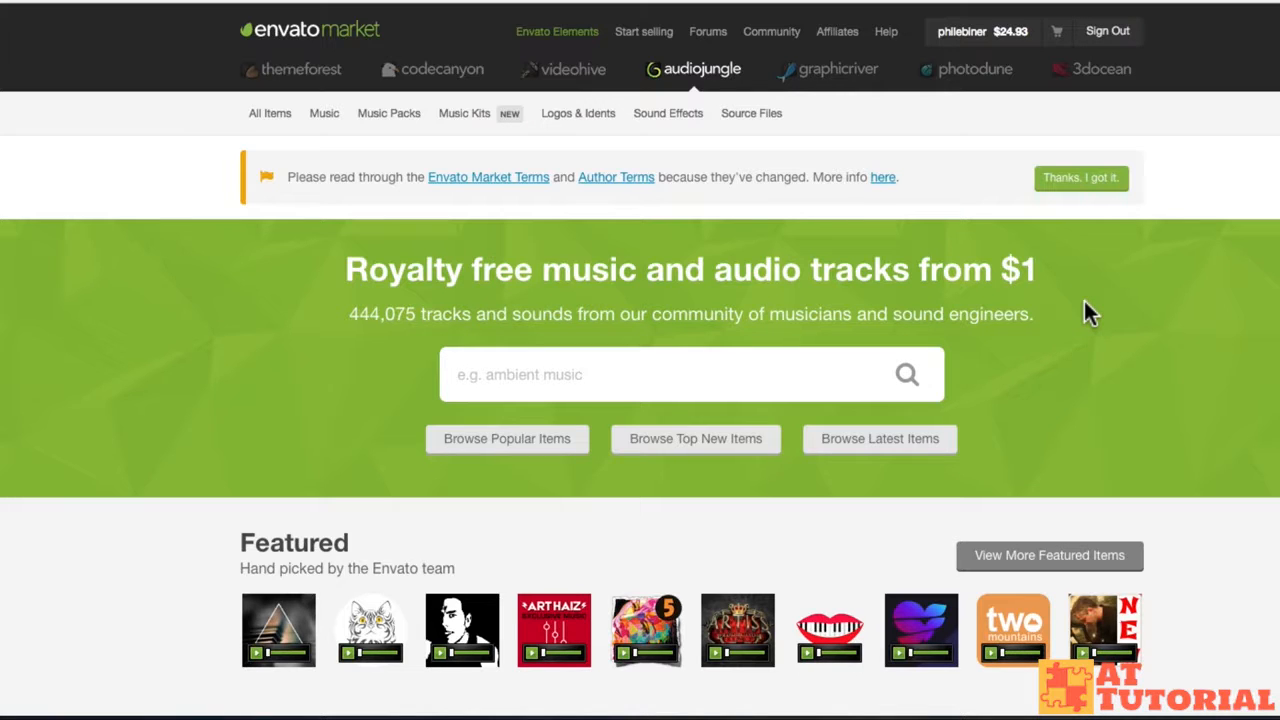
scroll(1084, 302, "down", 5)
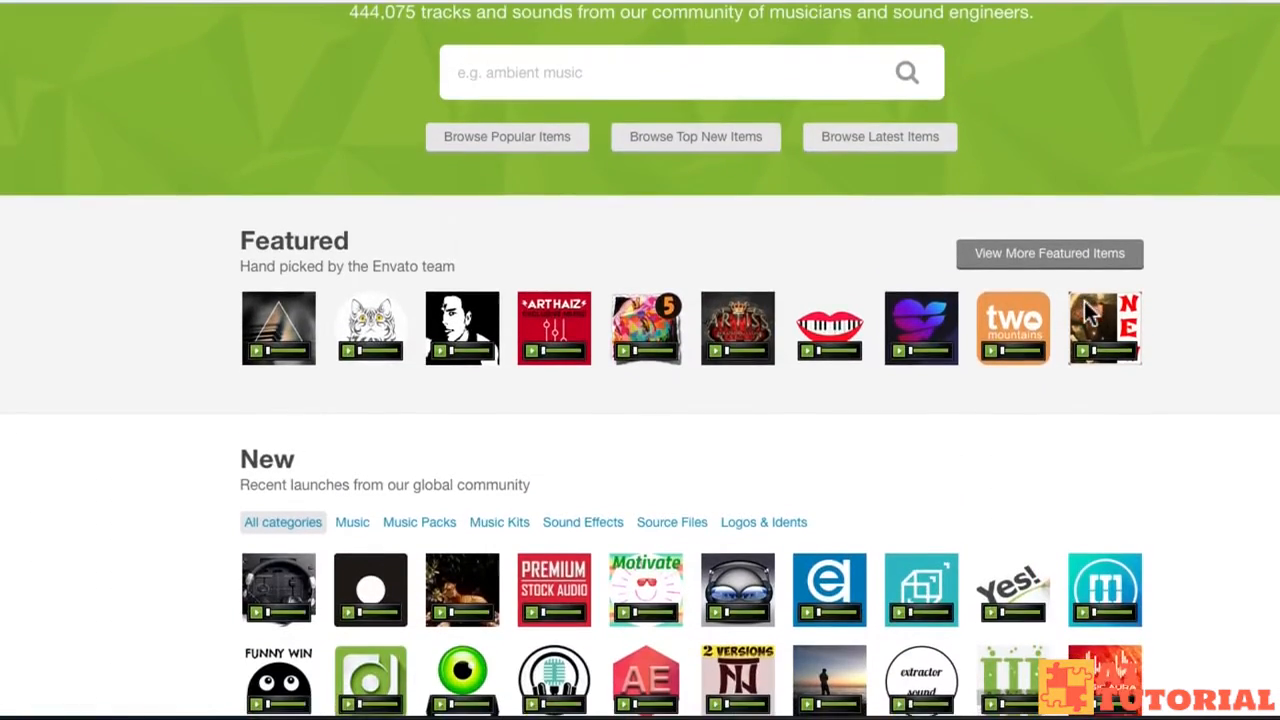
scroll(1087, 315, "down", 1)
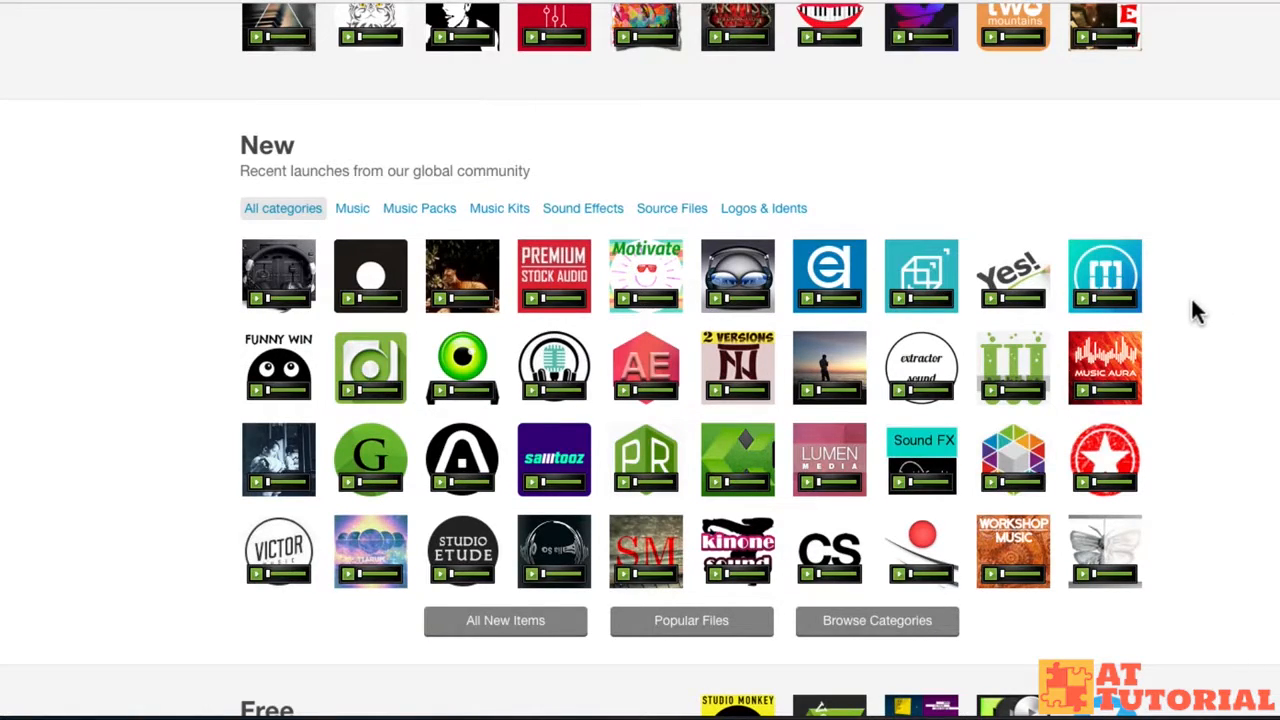
scroll(1248, 290, "up", 3)
scroll(1254, 298, "up", 1)
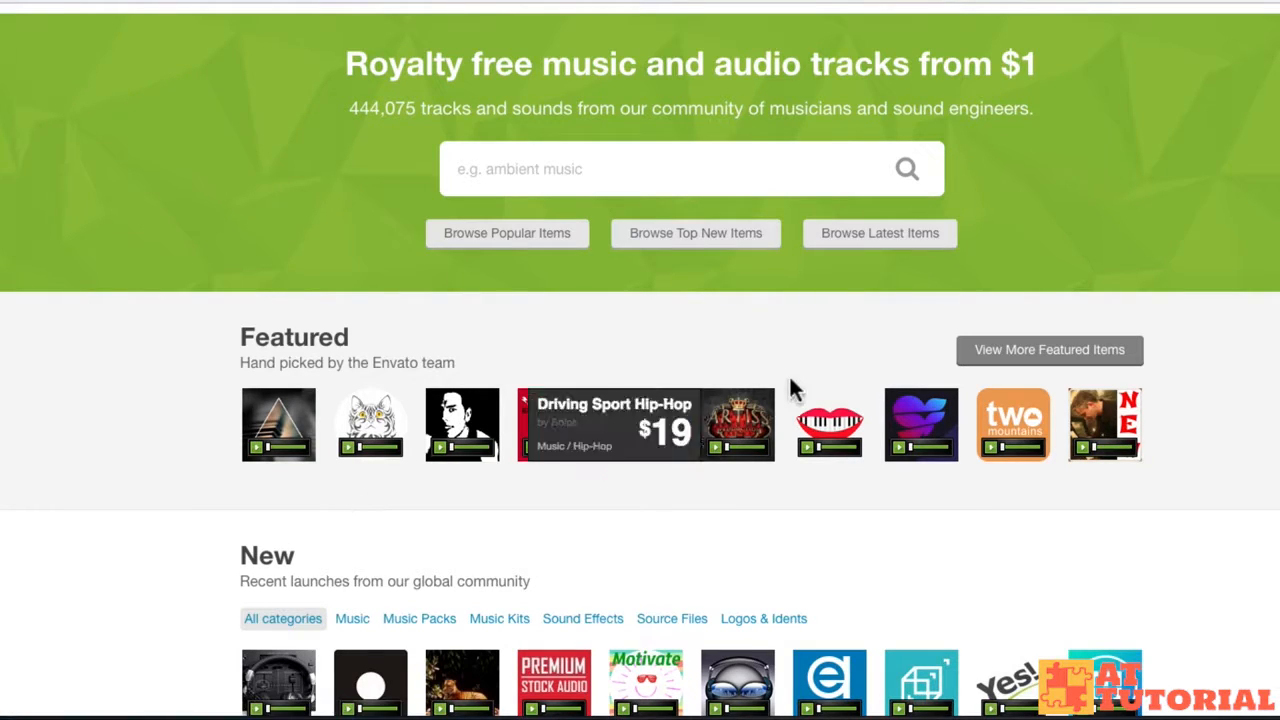
- Switch back to Premiere Pro and move the existing music clips on tracks A3 and A4 past the end of the edit
key("super+Tab")
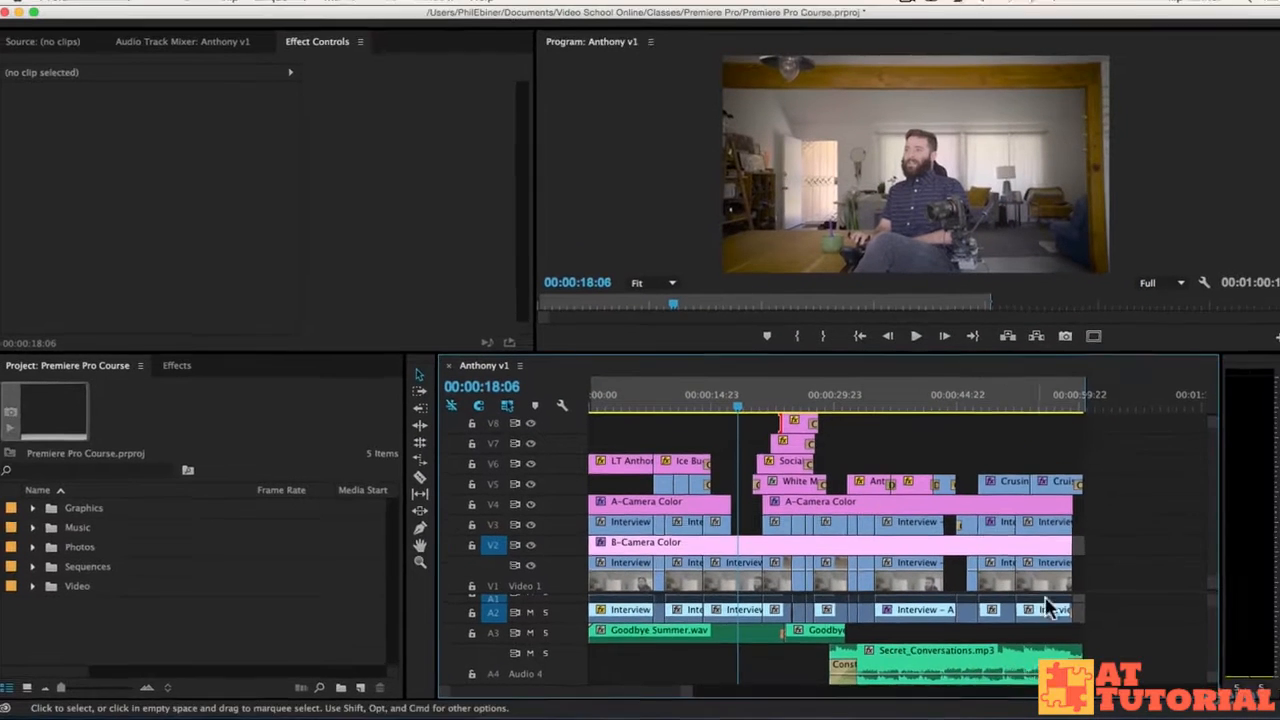
scroll(1105, 612, "right", 1)
left_click(799, 657)
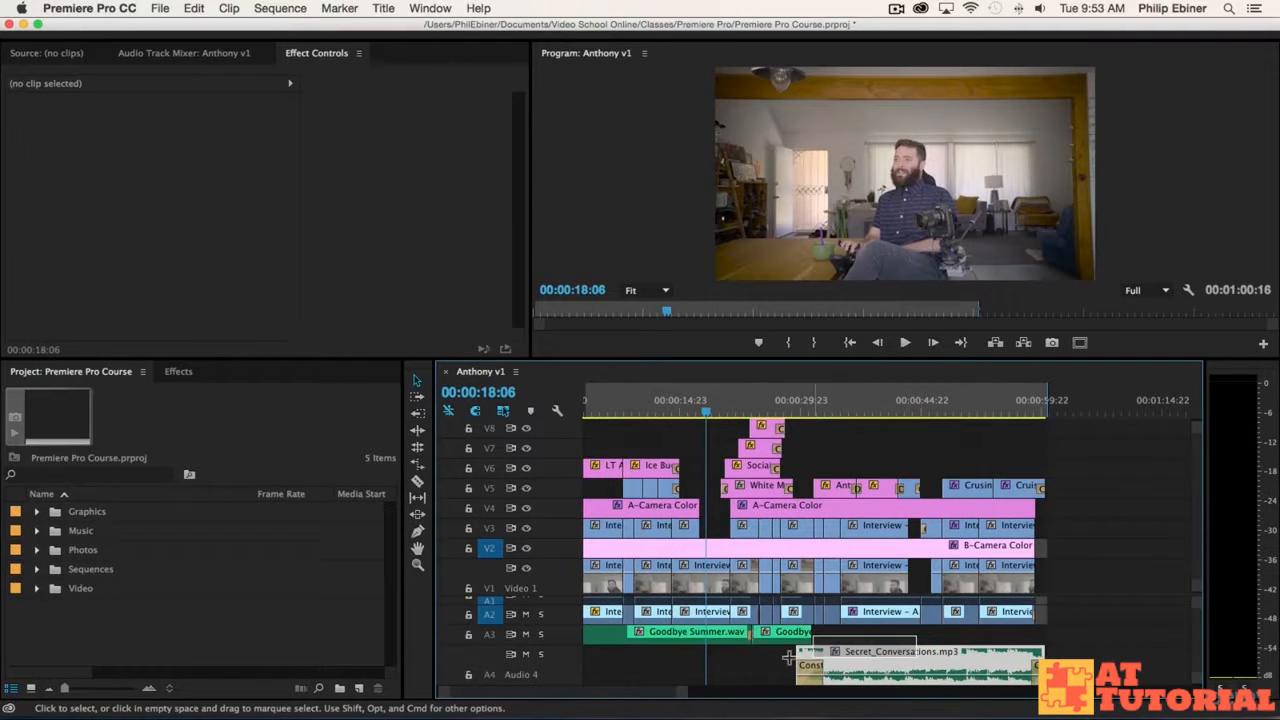
left_click(686, 648, "shift")
scroll(686, 648, "left", 1)
key("minus")
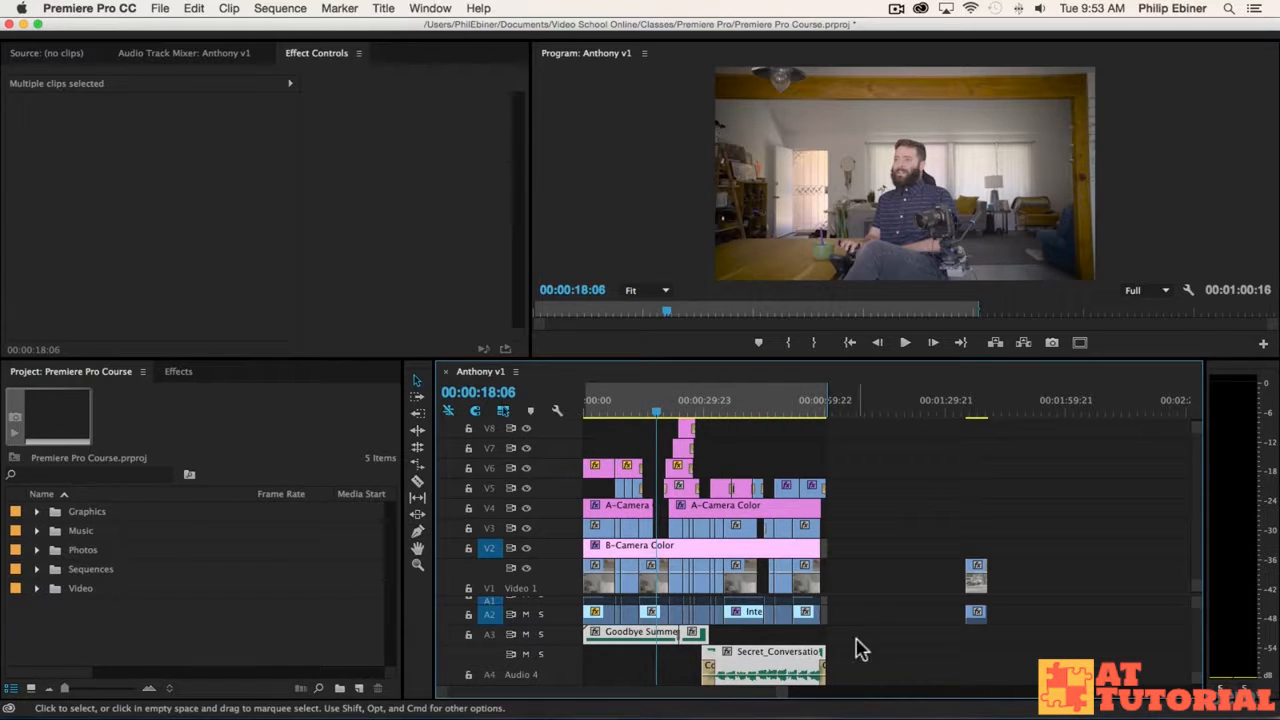
left_click_drag(734, 650, 1000, 655)
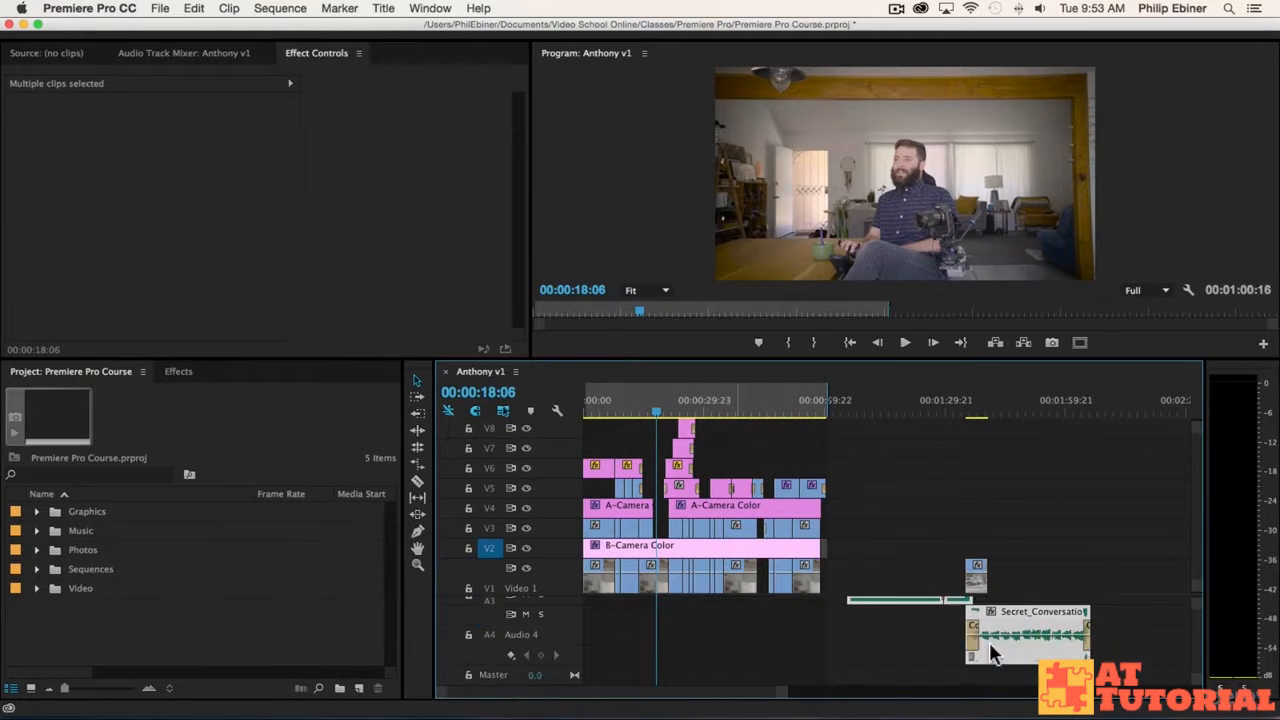
- Collapse the Video 1 track, bring the A1 to A3 audio tracks into view and return the playhead to the sequence start
scroll(885, 540, "up", 1)
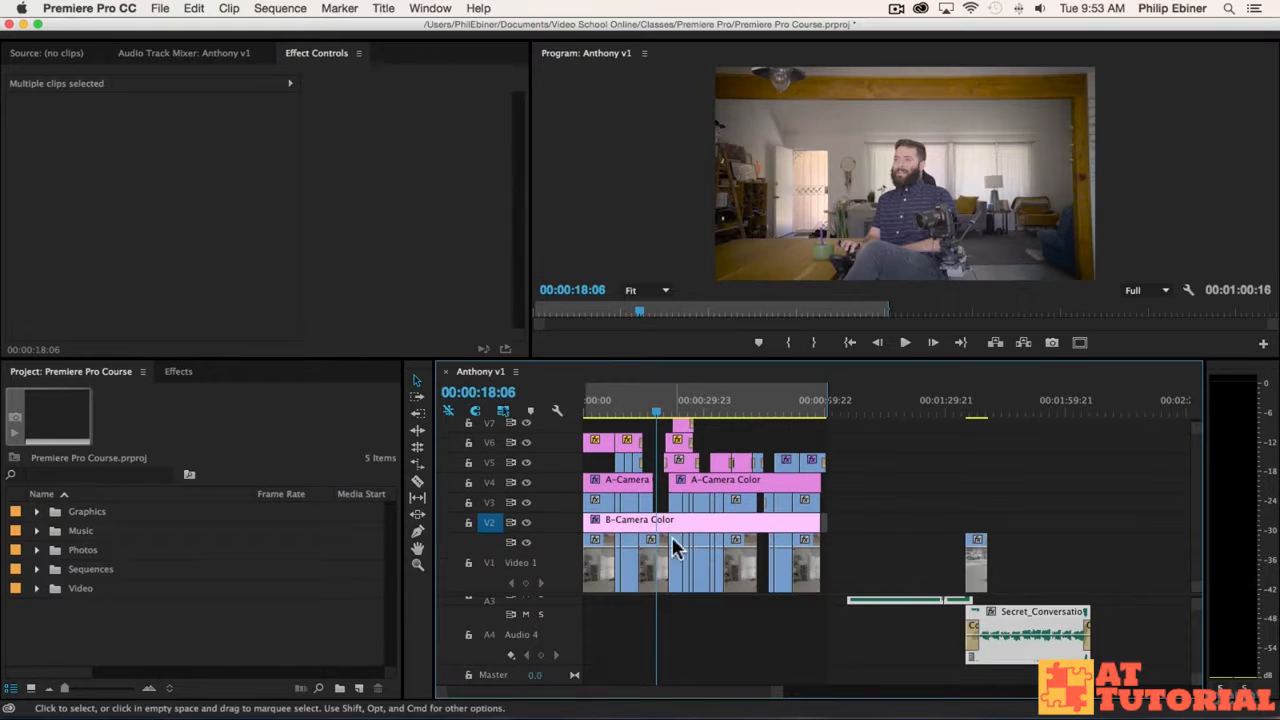
scroll(549, 555, "down", 1)
scroll(551, 588, "up", 1)
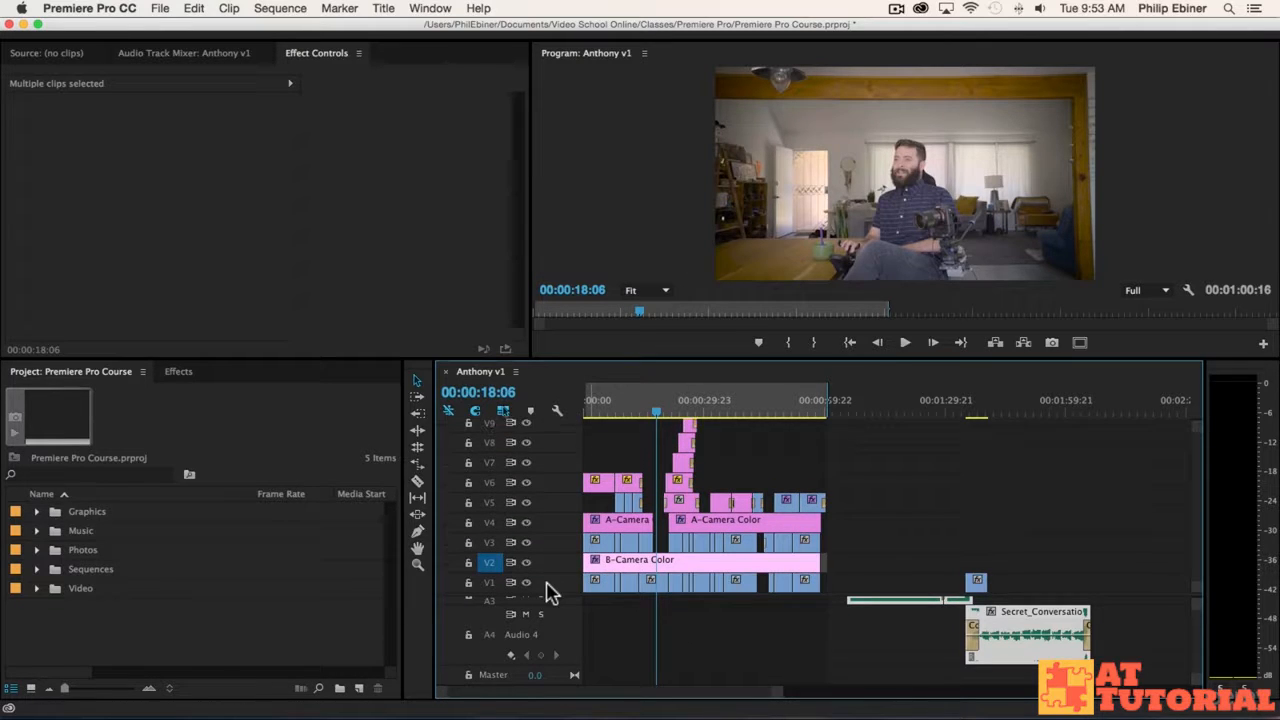
scroll(632, 660, "up", 1)
scroll(632, 660, "up", 1)
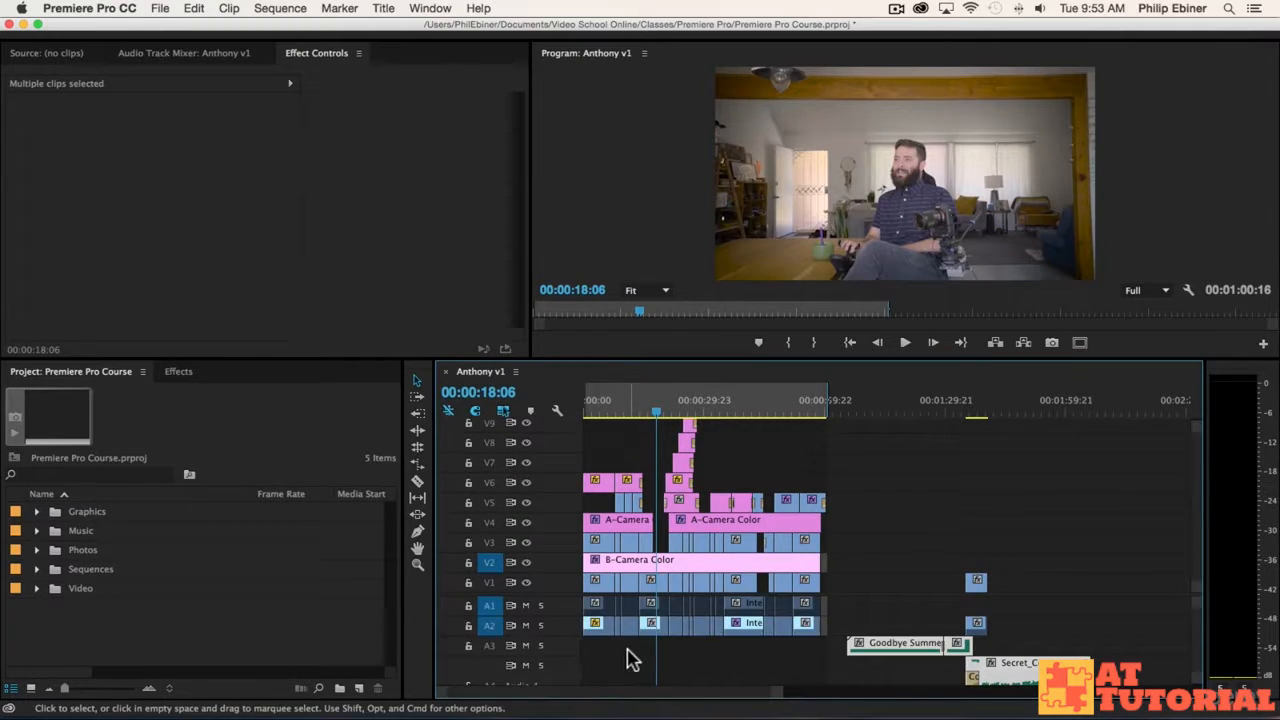
left_click(588, 400)
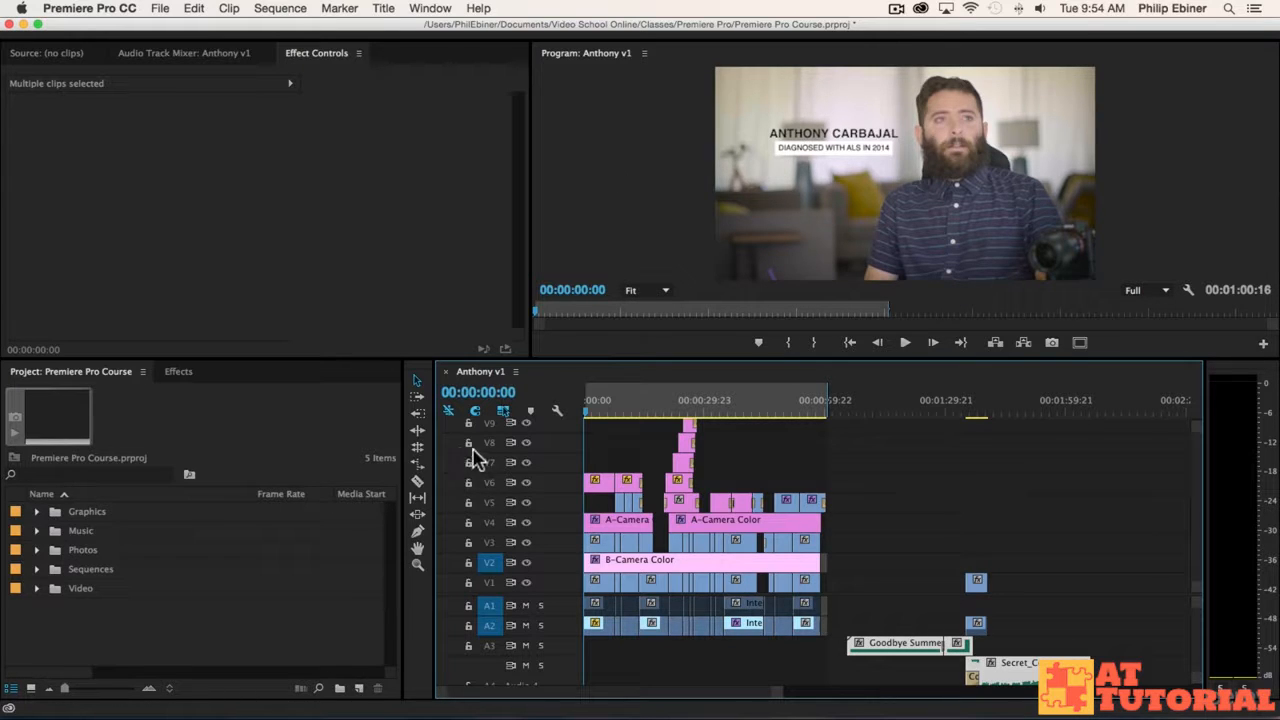
- Load Goodbye Summer.wav from the Music bin as the source clip, show its full waveform and move its playhead to the start
left_click(37, 530)
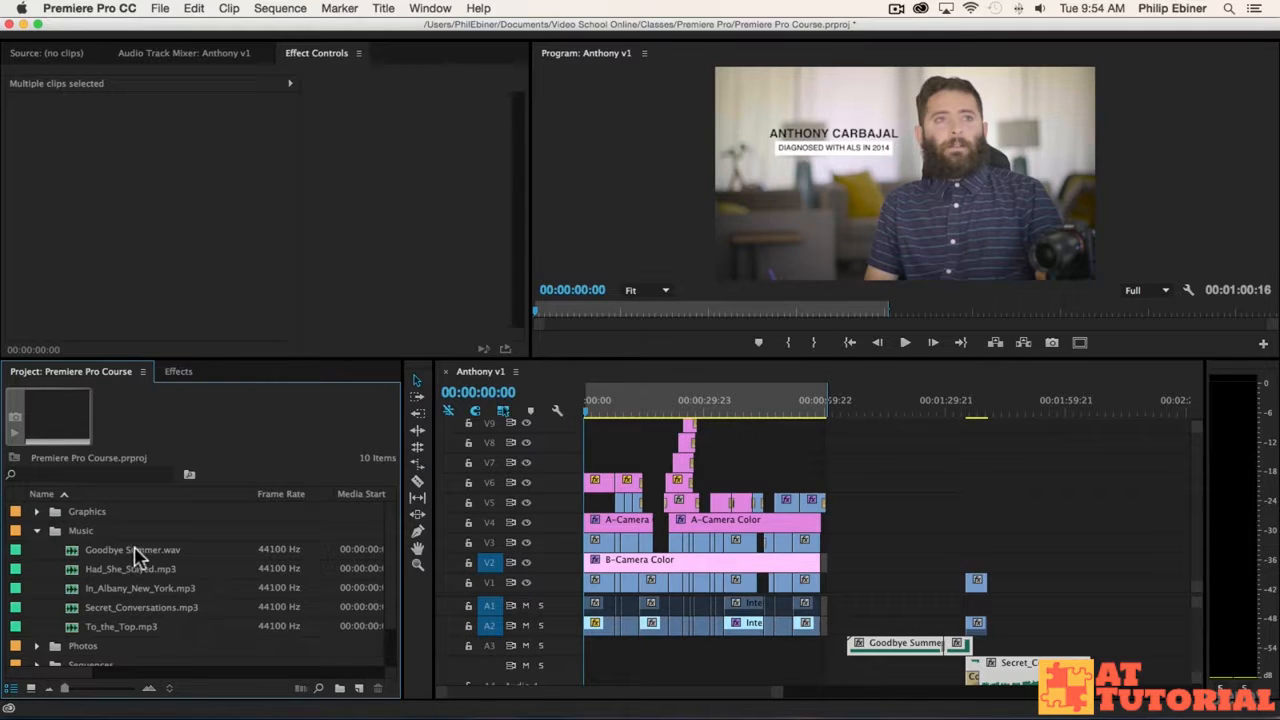
double_click(135, 551)
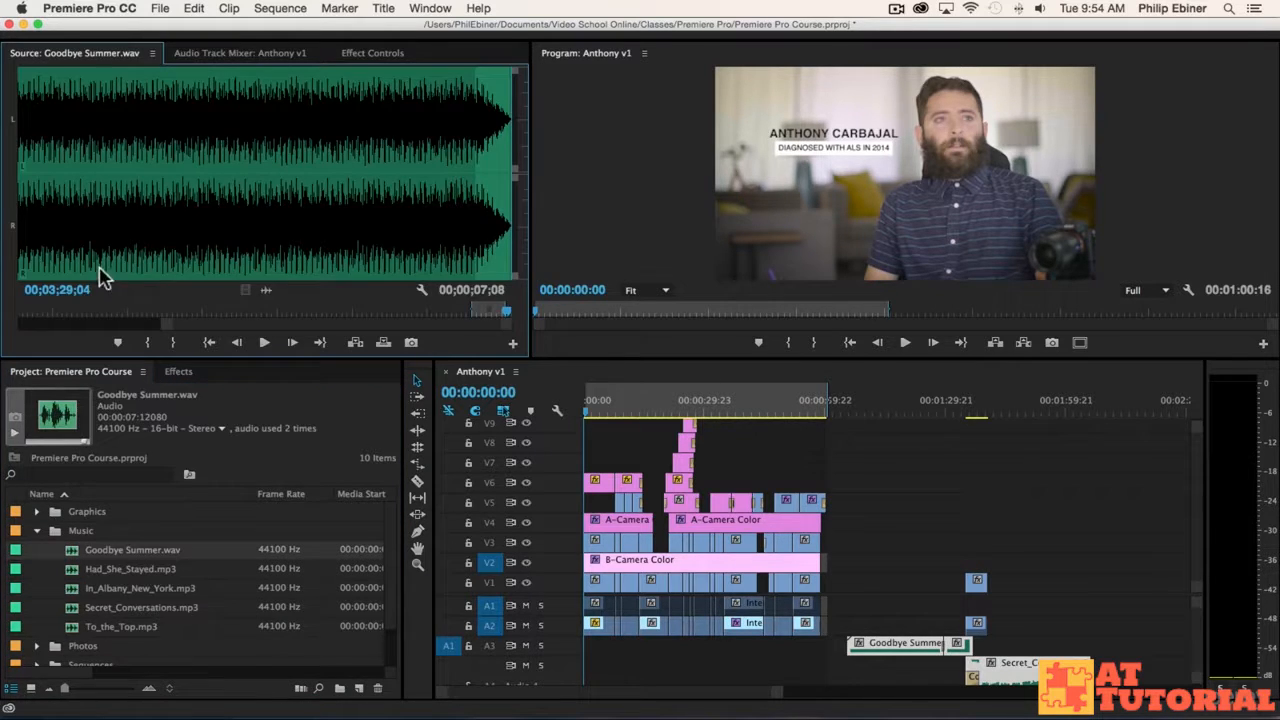
left_click_drag(171, 334, 7, 334)
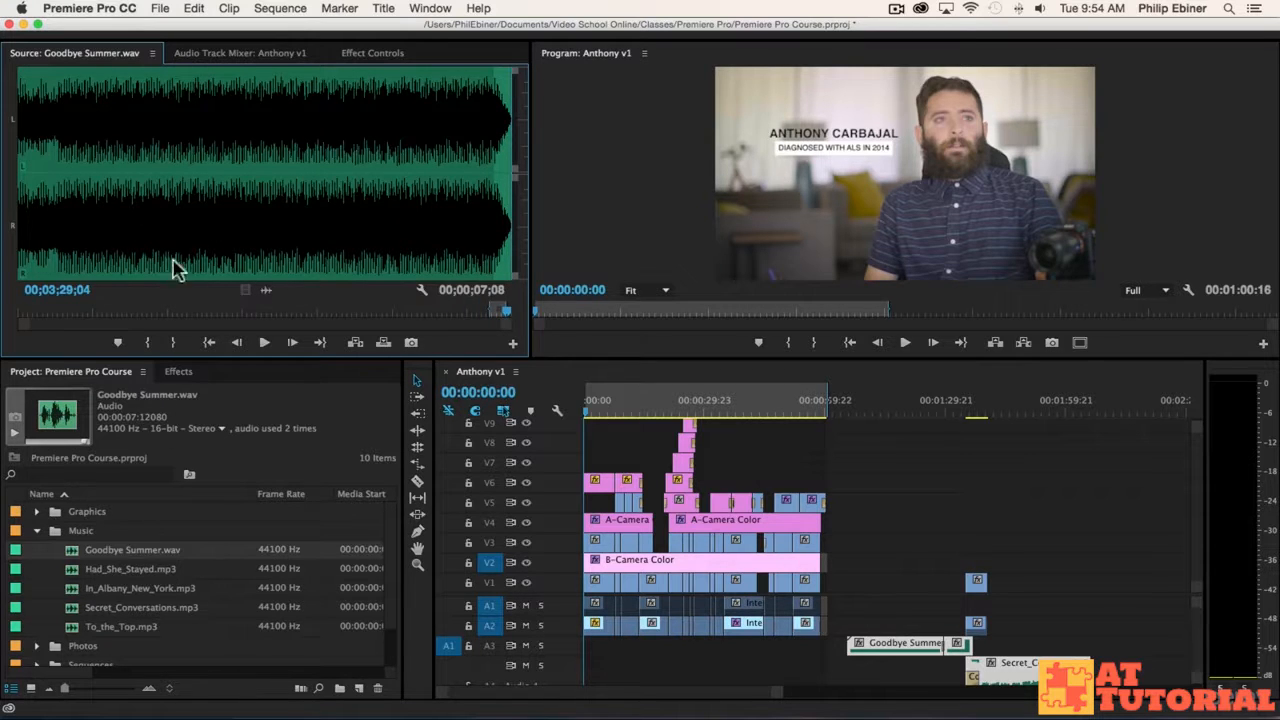
left_click_drag(506, 312, 5, 313)
key("XF86AudioMute")
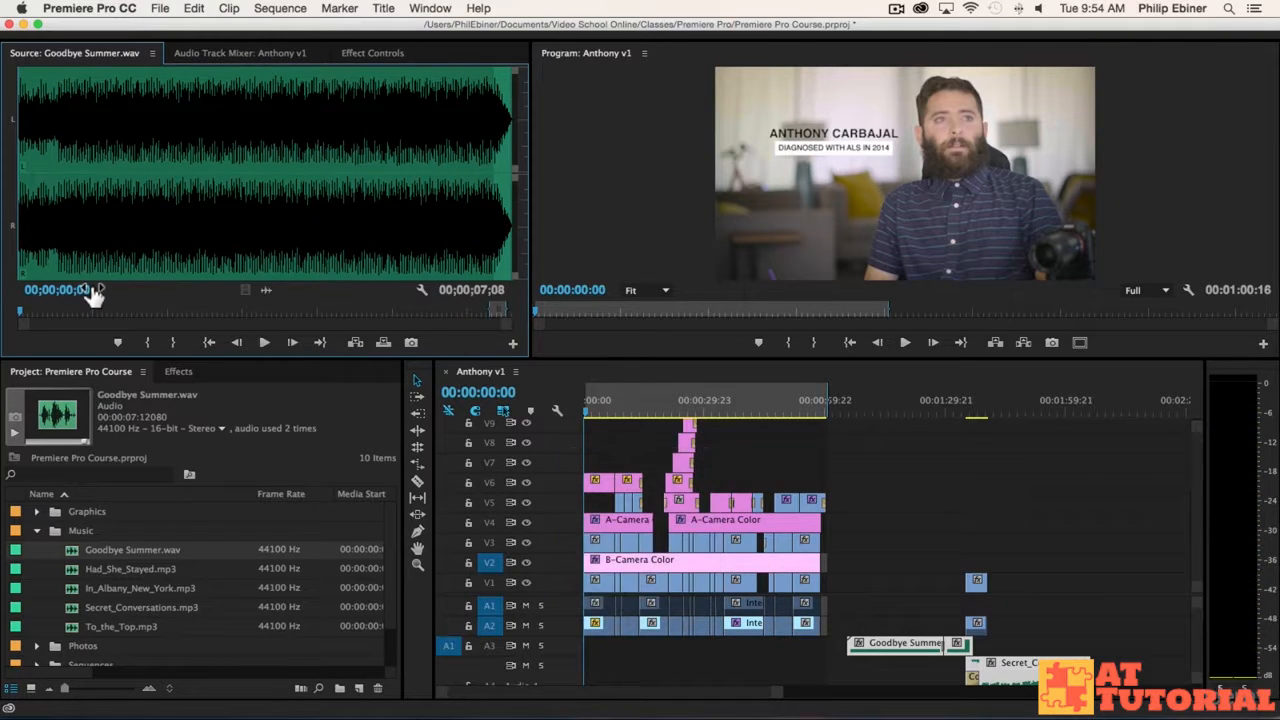
- Mark Goodbye Summer.wav from its start to 00;00;15;21 and place that section on track A3 at the sequence start
key("alt+x")
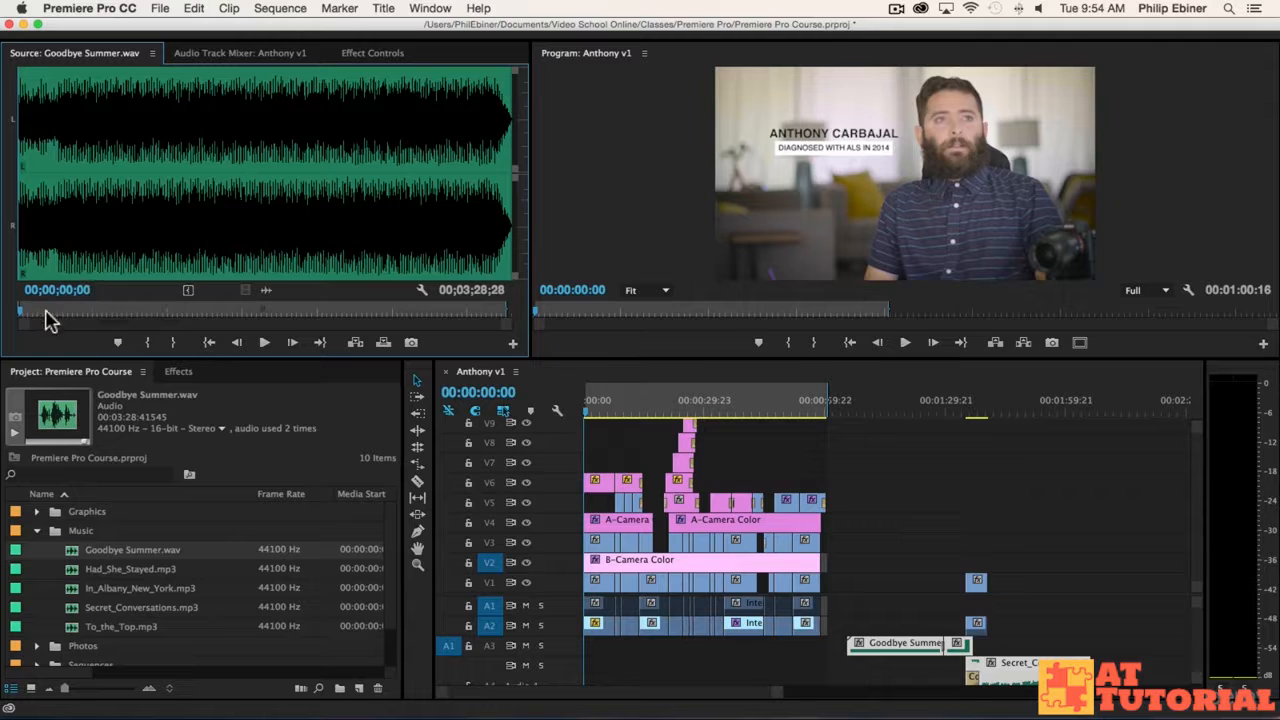
key("space")
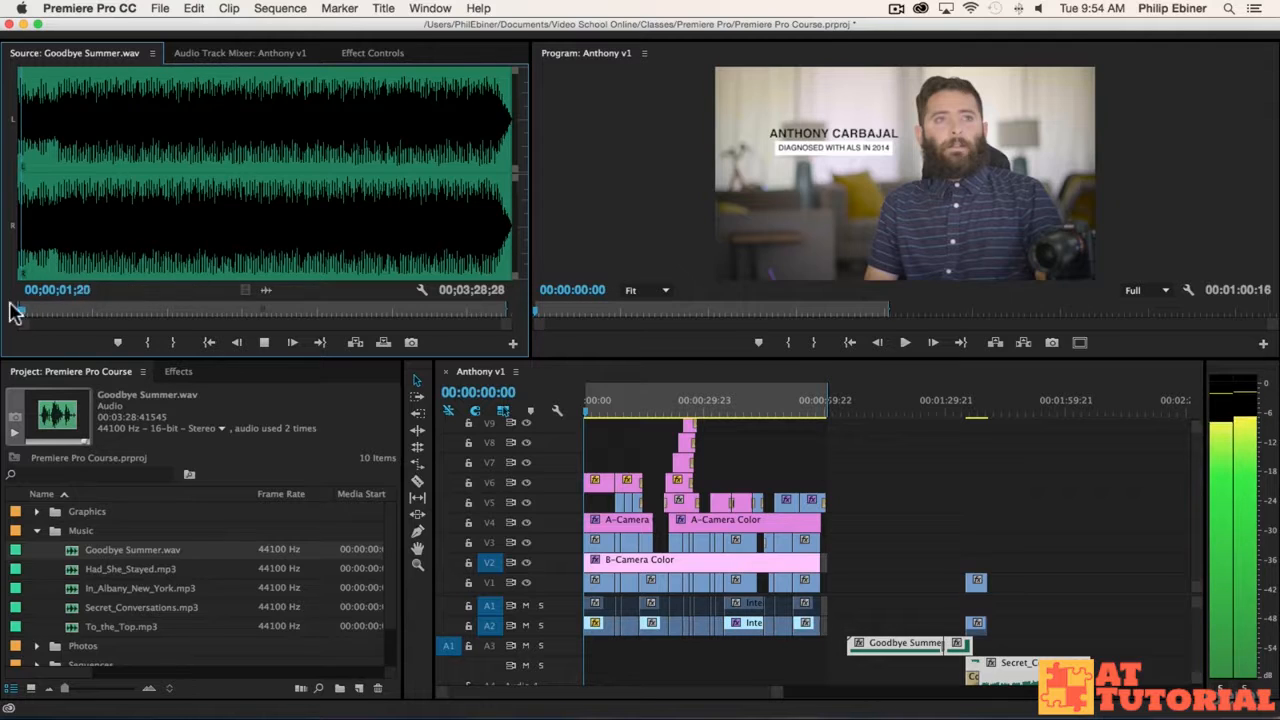
left_click_drag(22, 312, 56, 314)
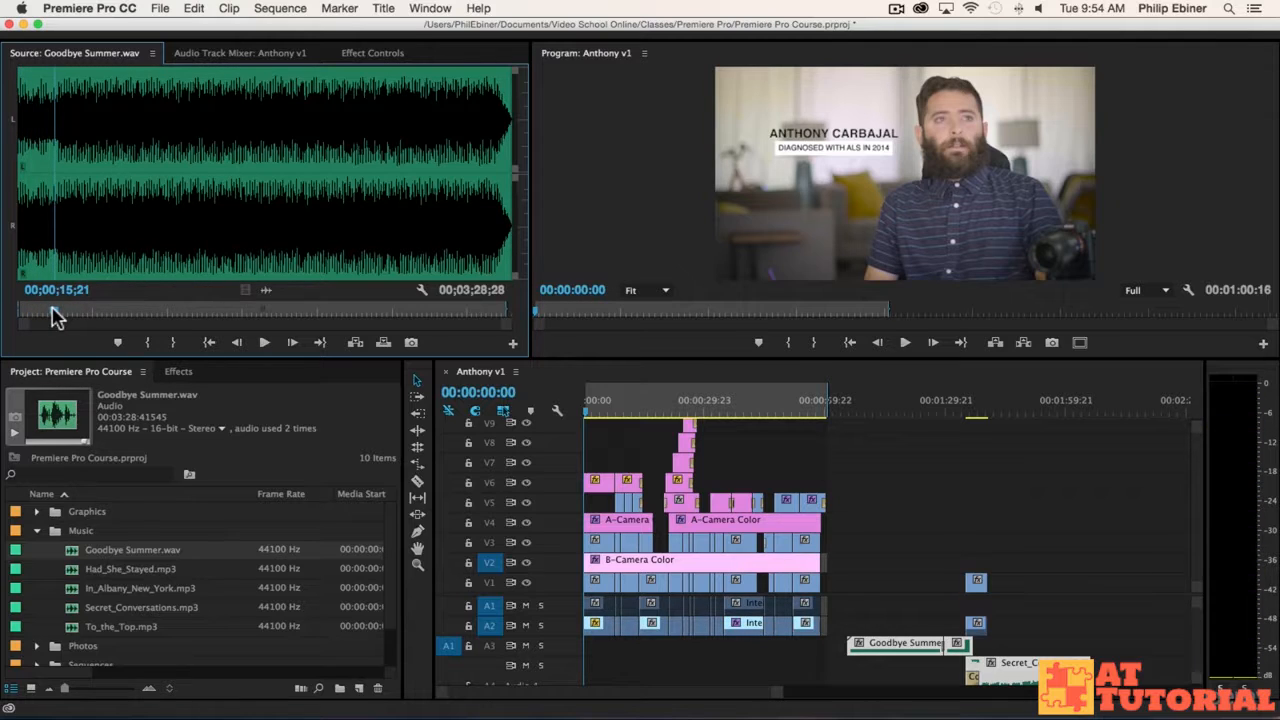
key("o")
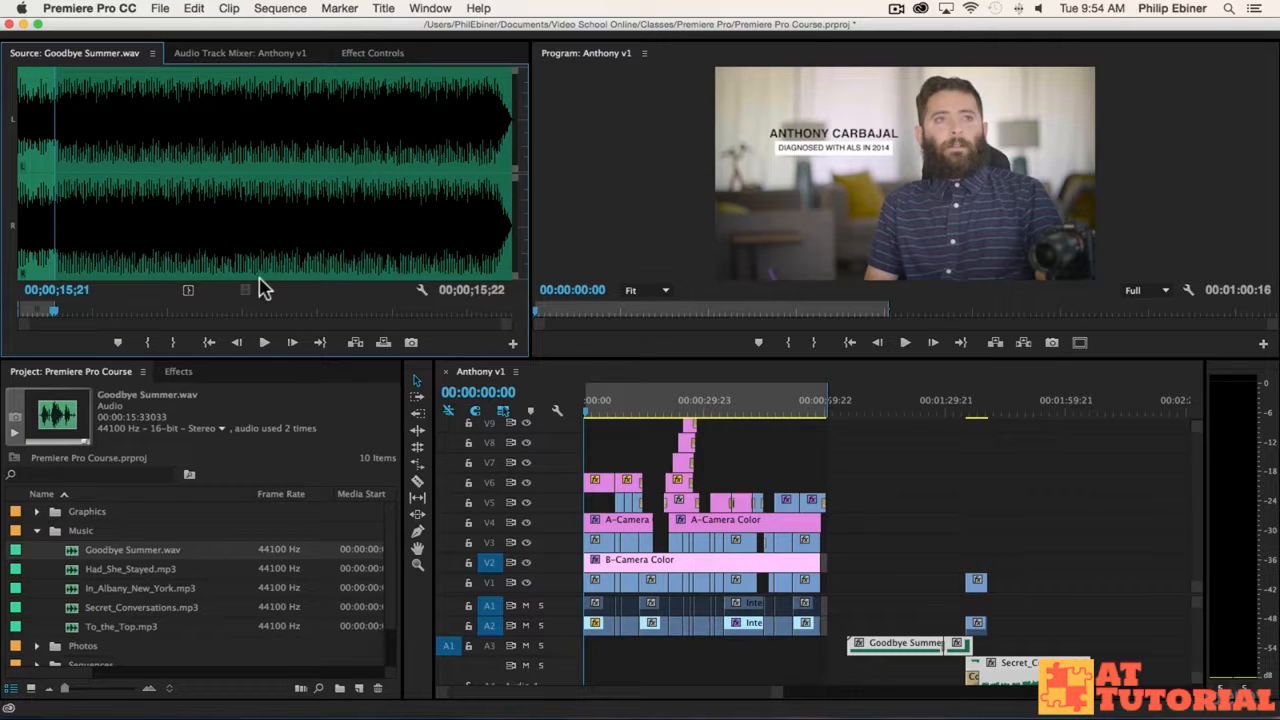
left_click_drag(405, 289, 577, 655)
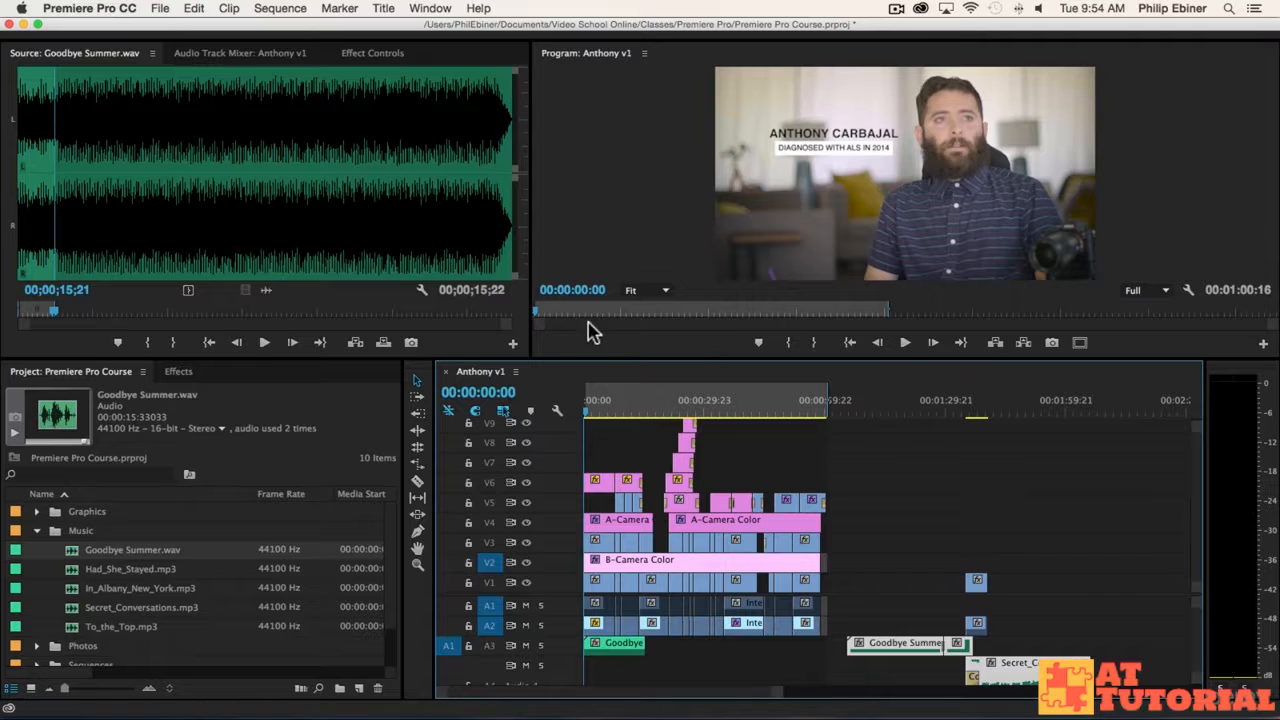
- Show the Audio Track Mixer and play the sequence from the start to check the dialogue and music levels
key("equal")
key("equal")
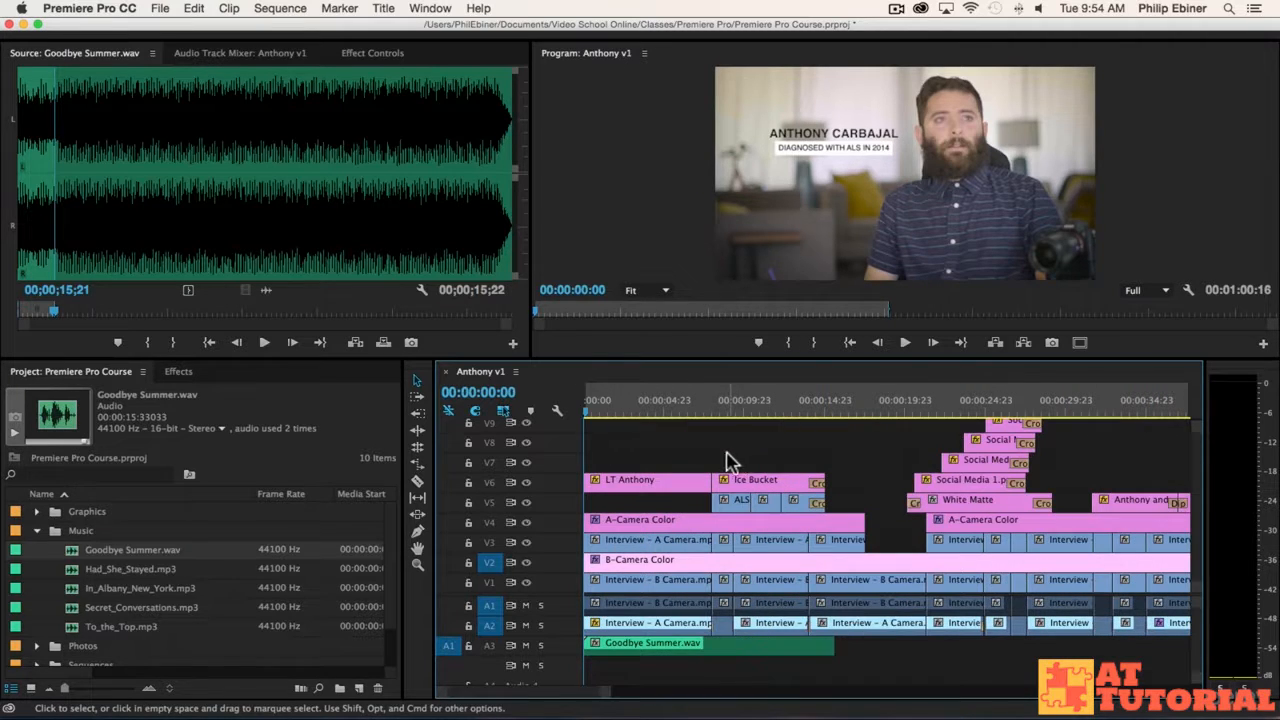
left_click(215, 55)
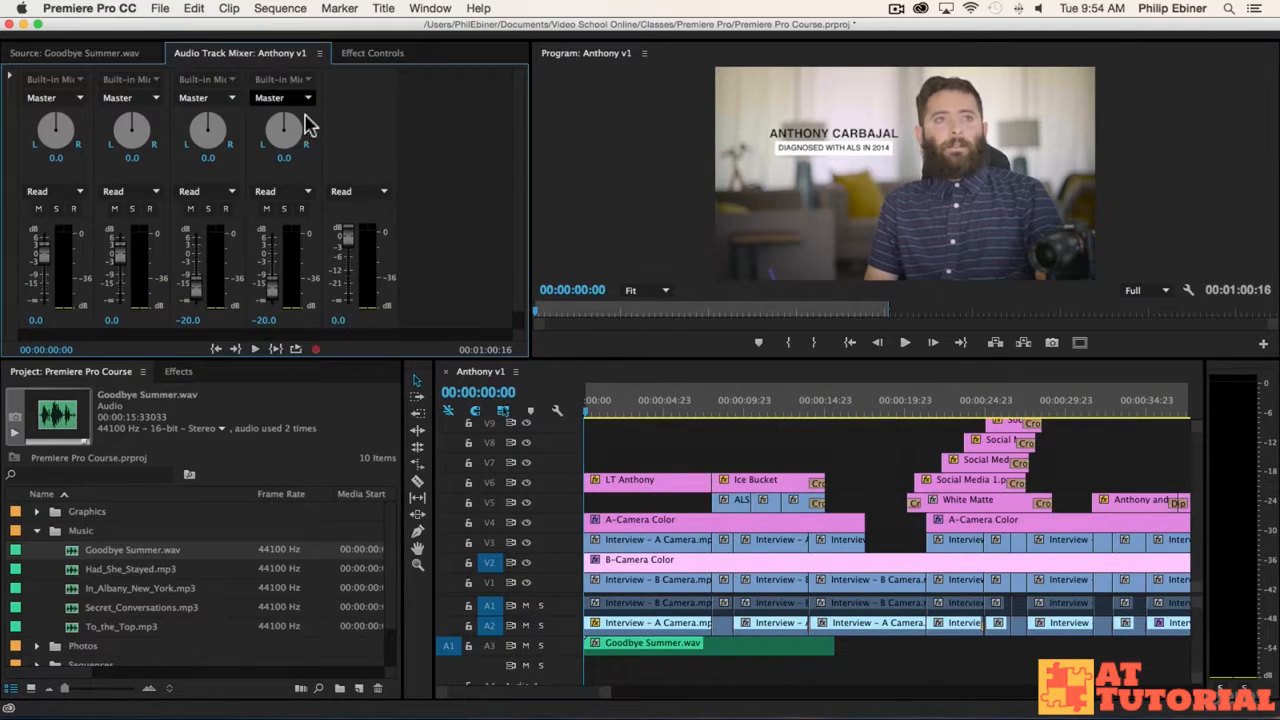
scroll(518, 248, "down", 1)
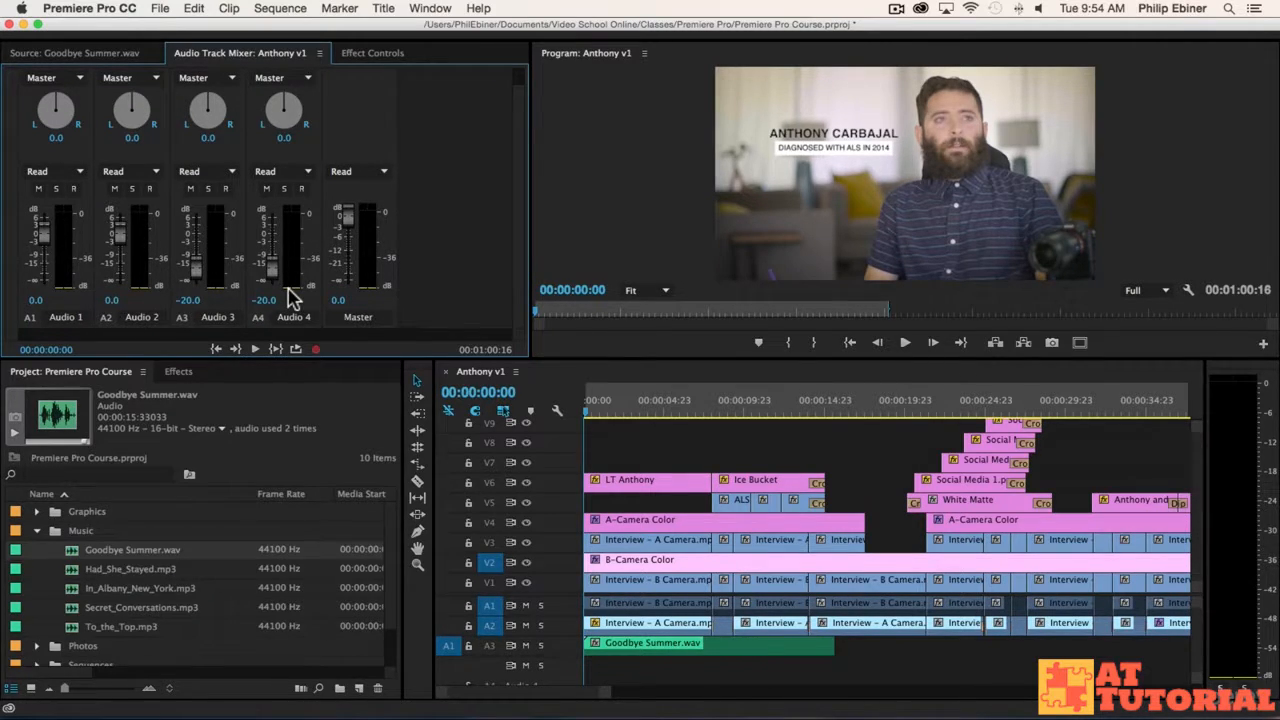
left_click(513, 563)
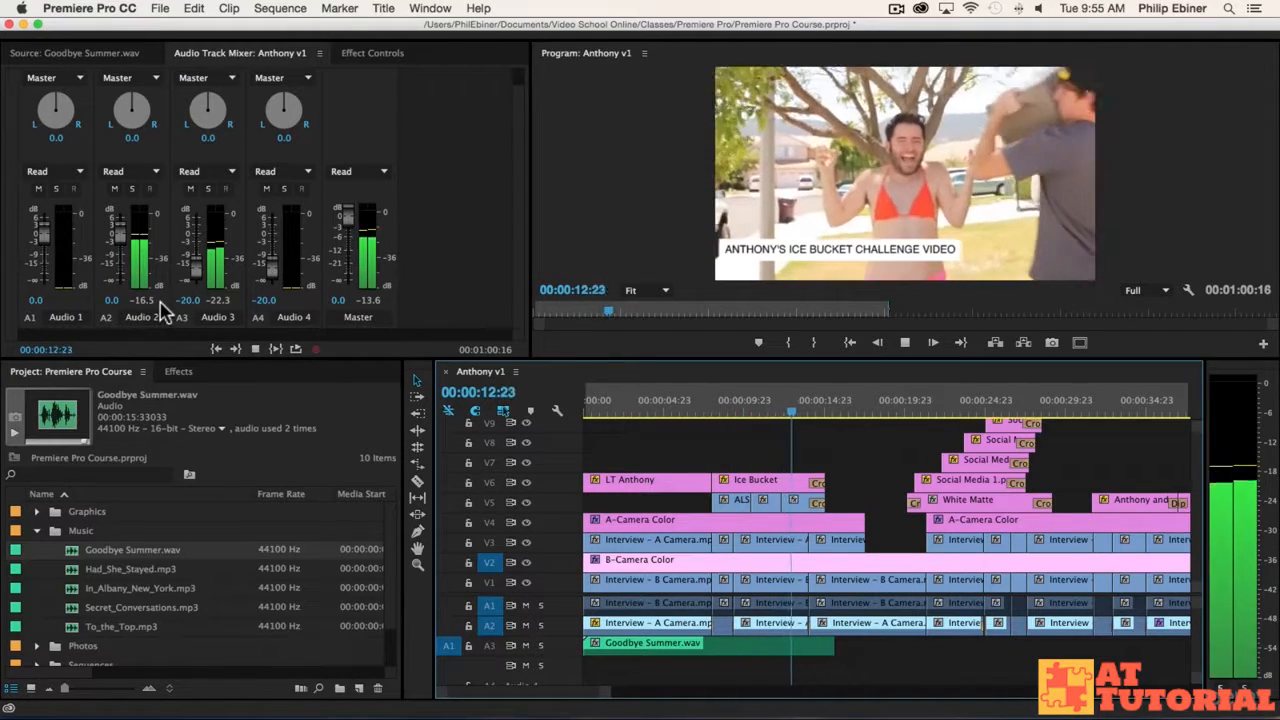
key("Home")
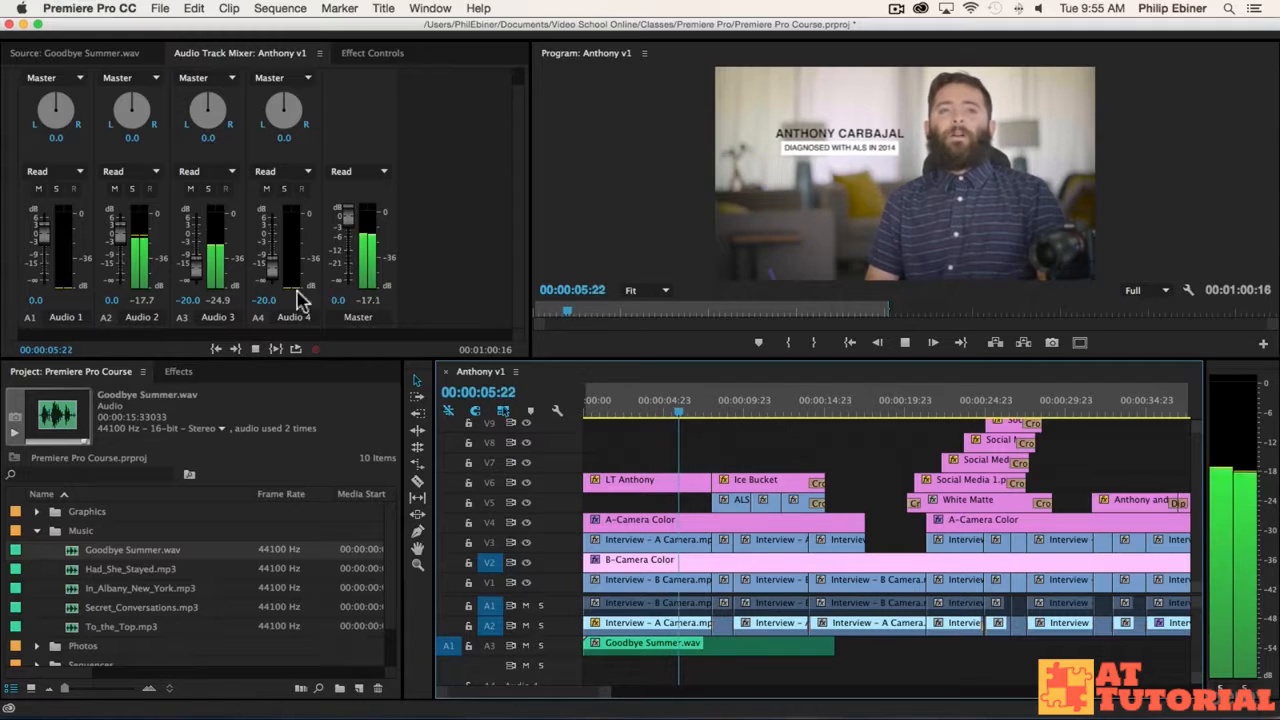
key("space")
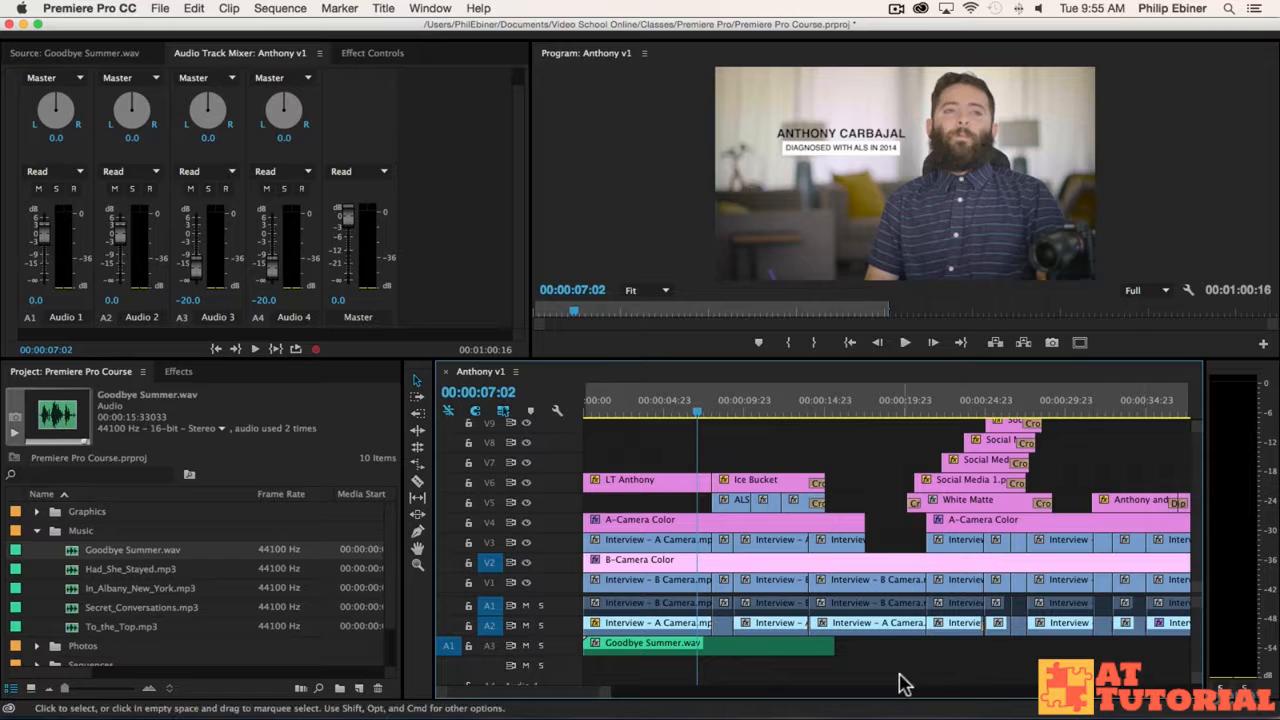
- Expand the Audio 3 track so the Goodbye Summer.wav waveform is shown in the timeline
scroll(900, 686, "down", 1)
scroll(900, 686, "up", 1)
double_click(572, 648)
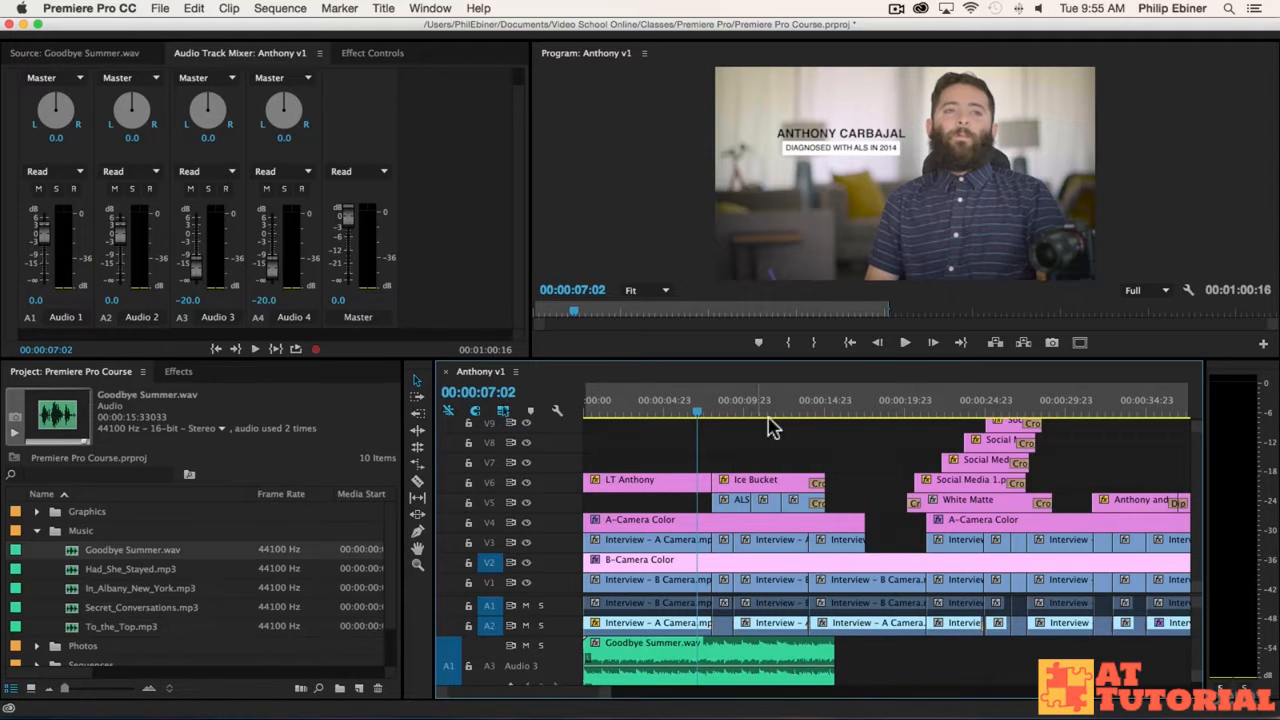
- Extend the end of the Goodbye Summer.wav clip on A3 to about 00:00:24:23 and play the sequence from the start at a higher system volume
key("XF86AudioRaiseVolume")
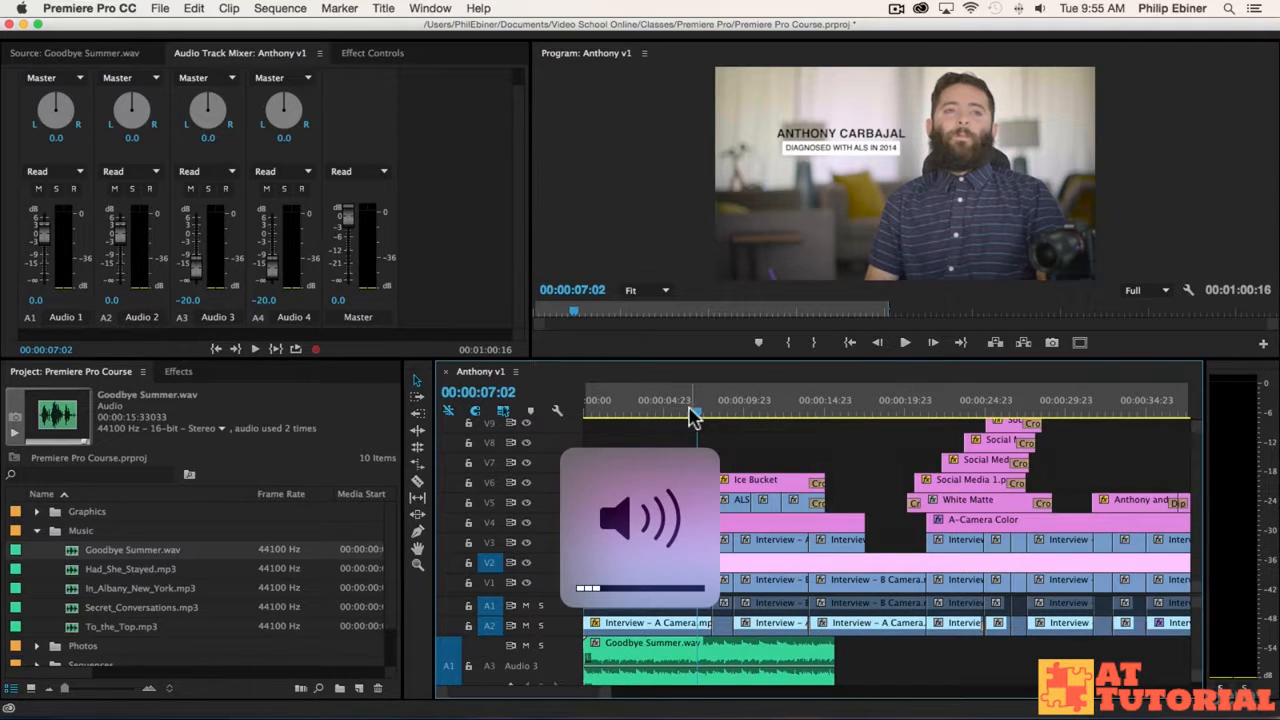
key("Home")
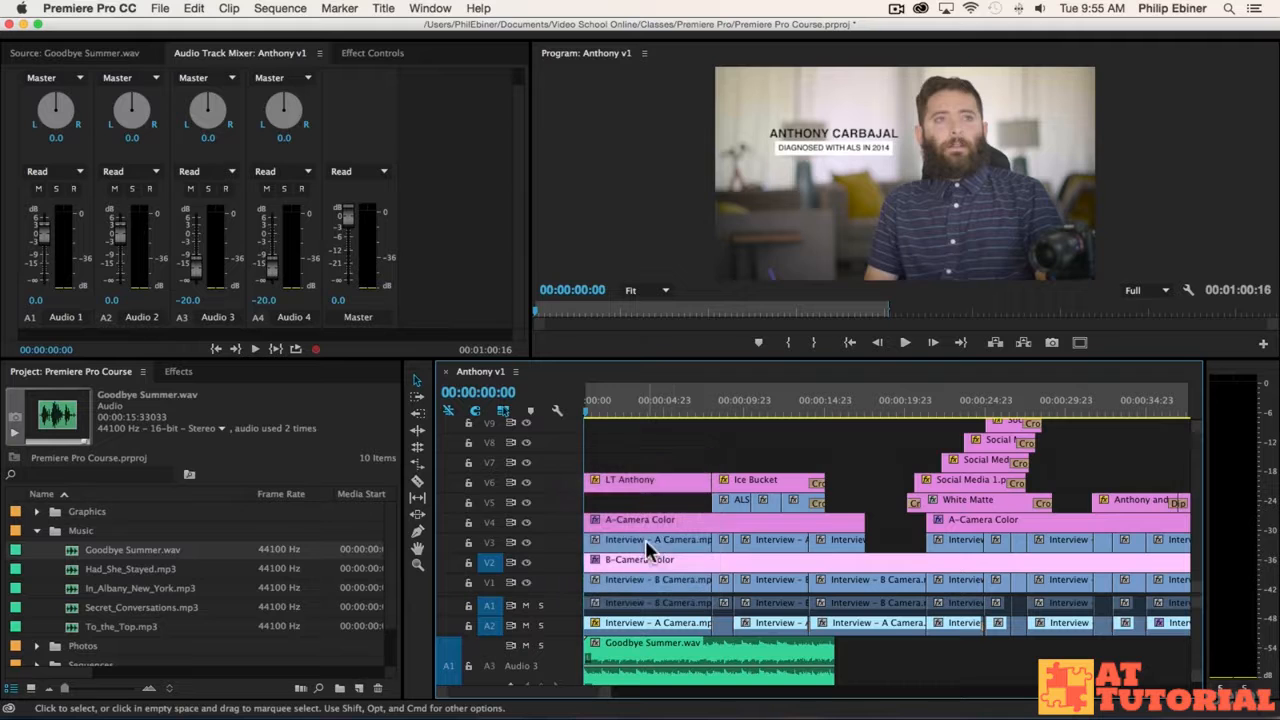
left_click_drag(835, 660, 985, 653)
key("space")
key("XF86AudioRaiseVolume")
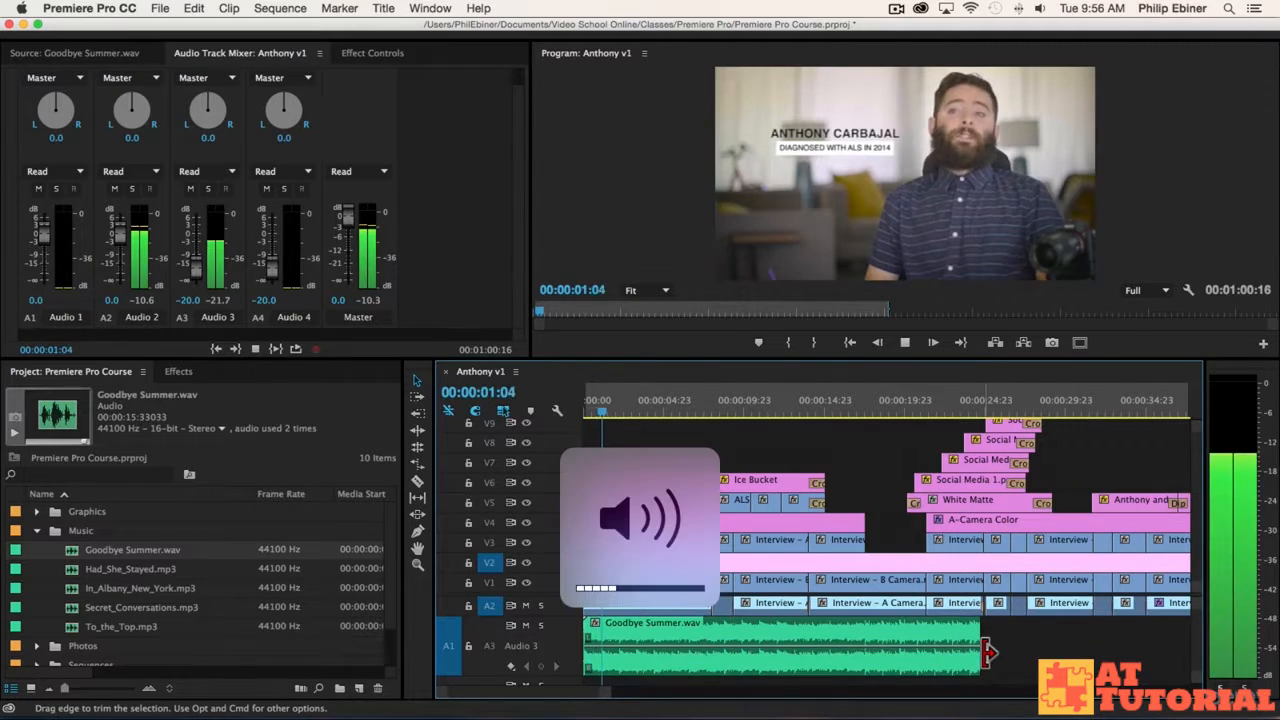
- Raise the system volume further and play the sequence from the start and around 00:00:16 to judge the music against the dialogue
key("XF86AudioRaiseVolume")
key("XF86AudioRaiseVolume")
key("XF86AudioRaiseVolume")
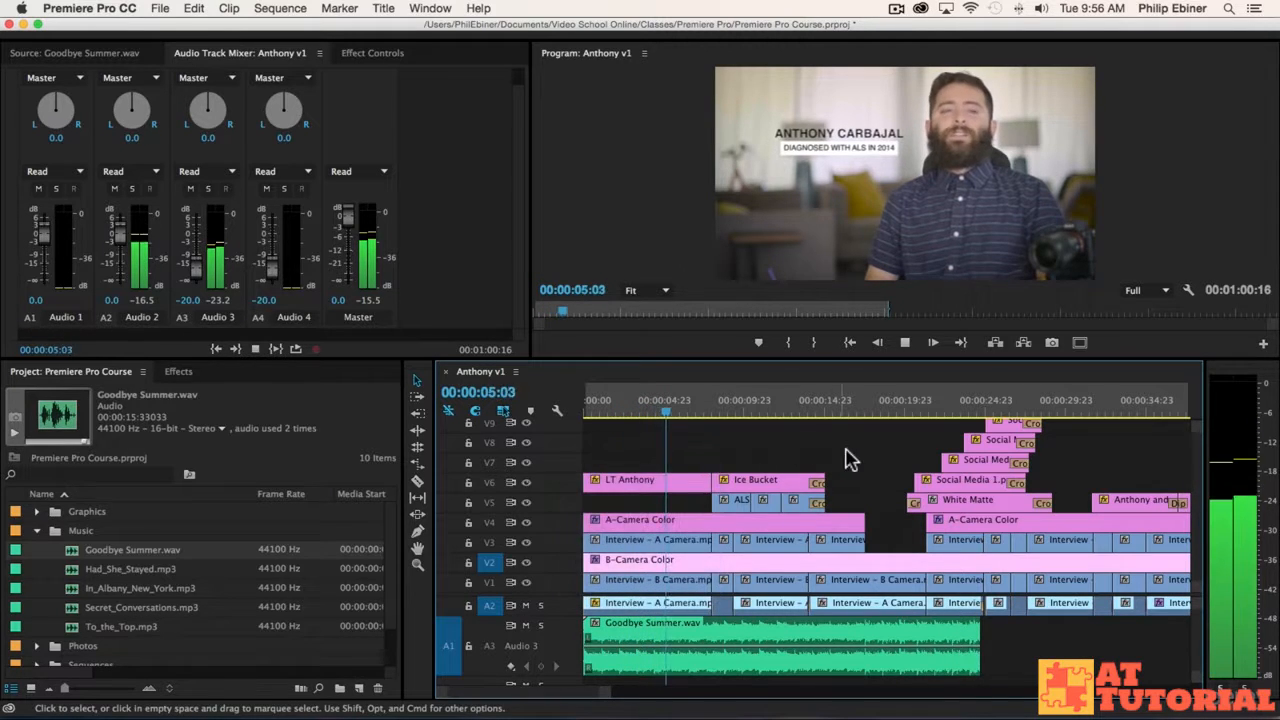
key("space")
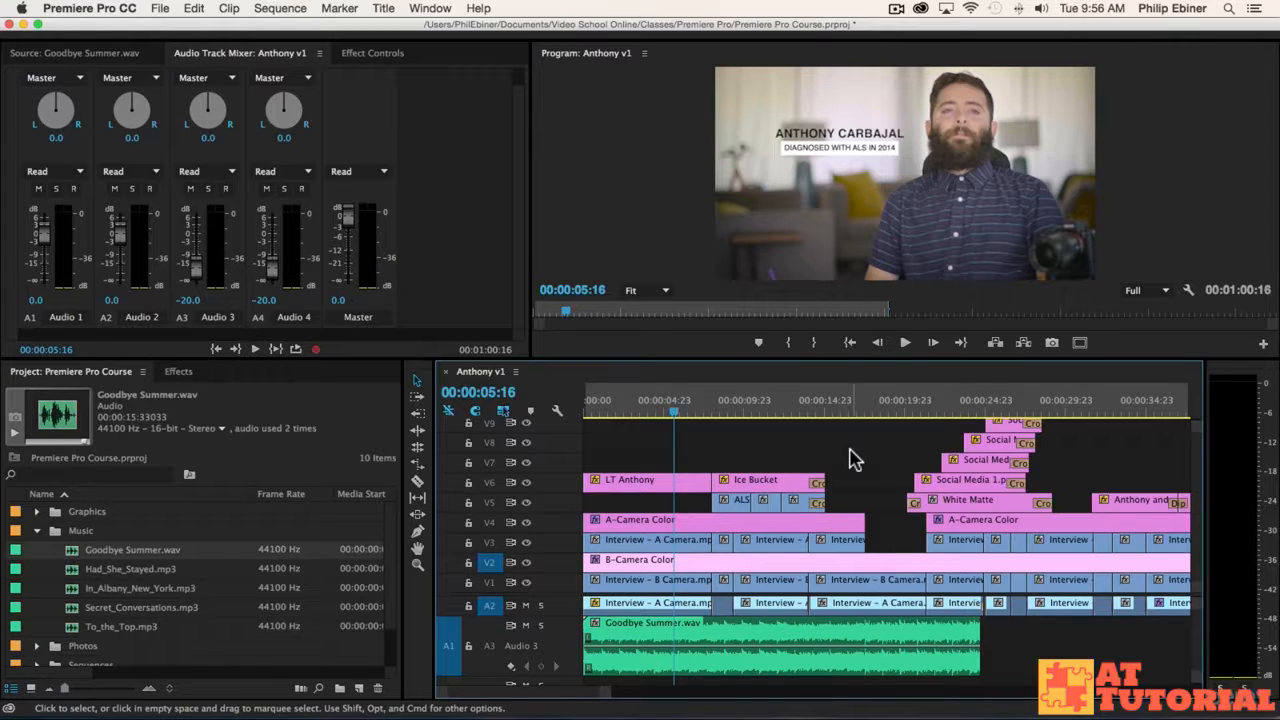
left_click(837, 402)
key("space")
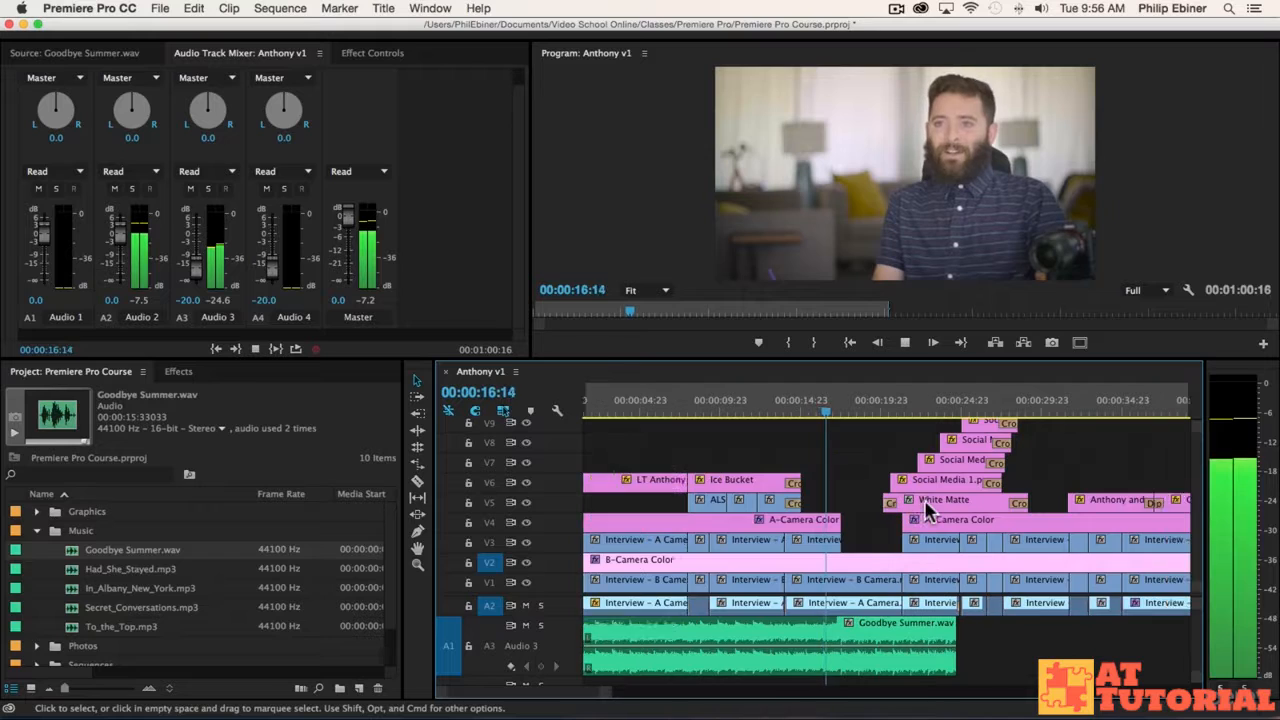
- Extend the end of the Goodbye Summer.wav clip on A3 to about 00:00:34:23 and play from 00:00:28:15
left_click_drag(738, 628, 906, 630)
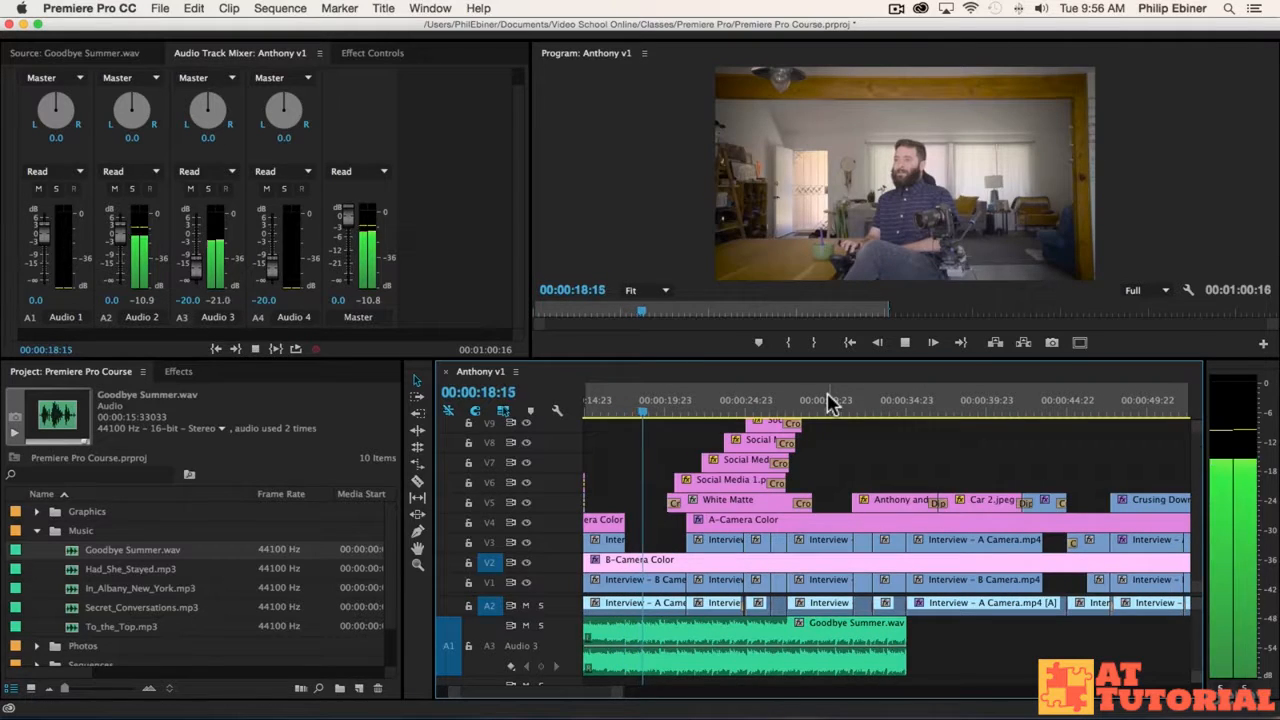
key("space")
left_click(875, 405)
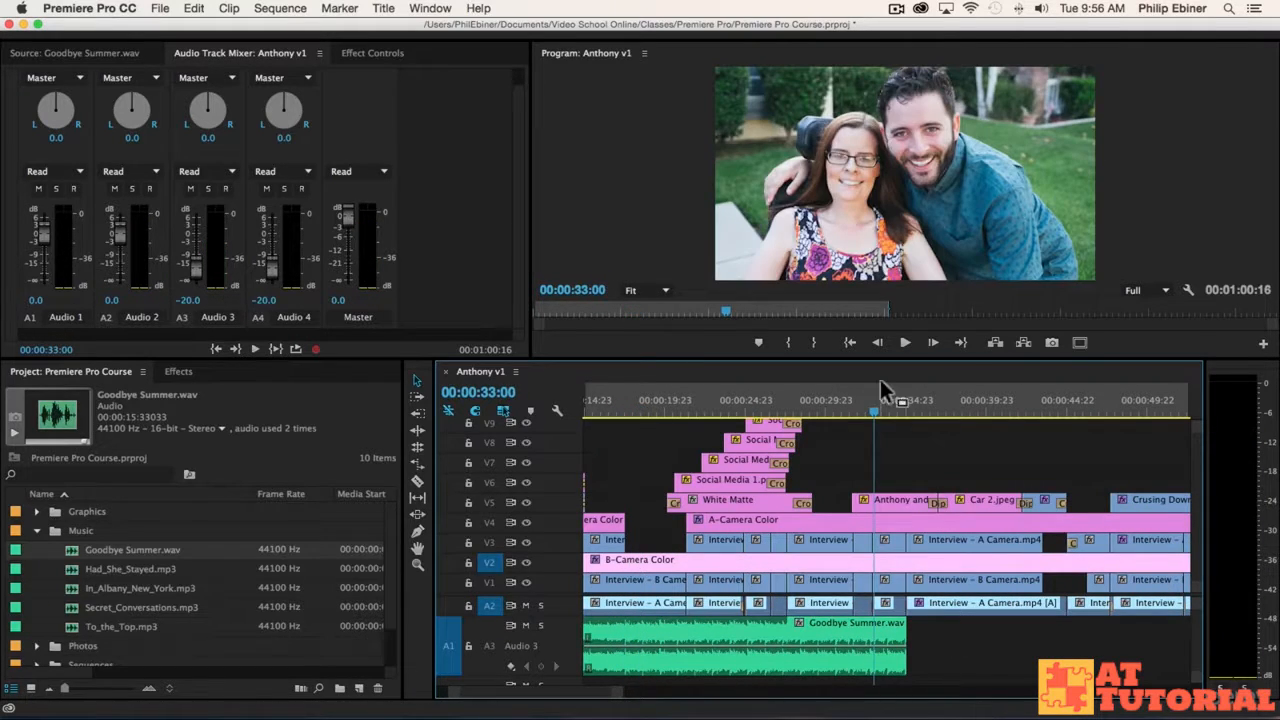
left_click(808, 410)
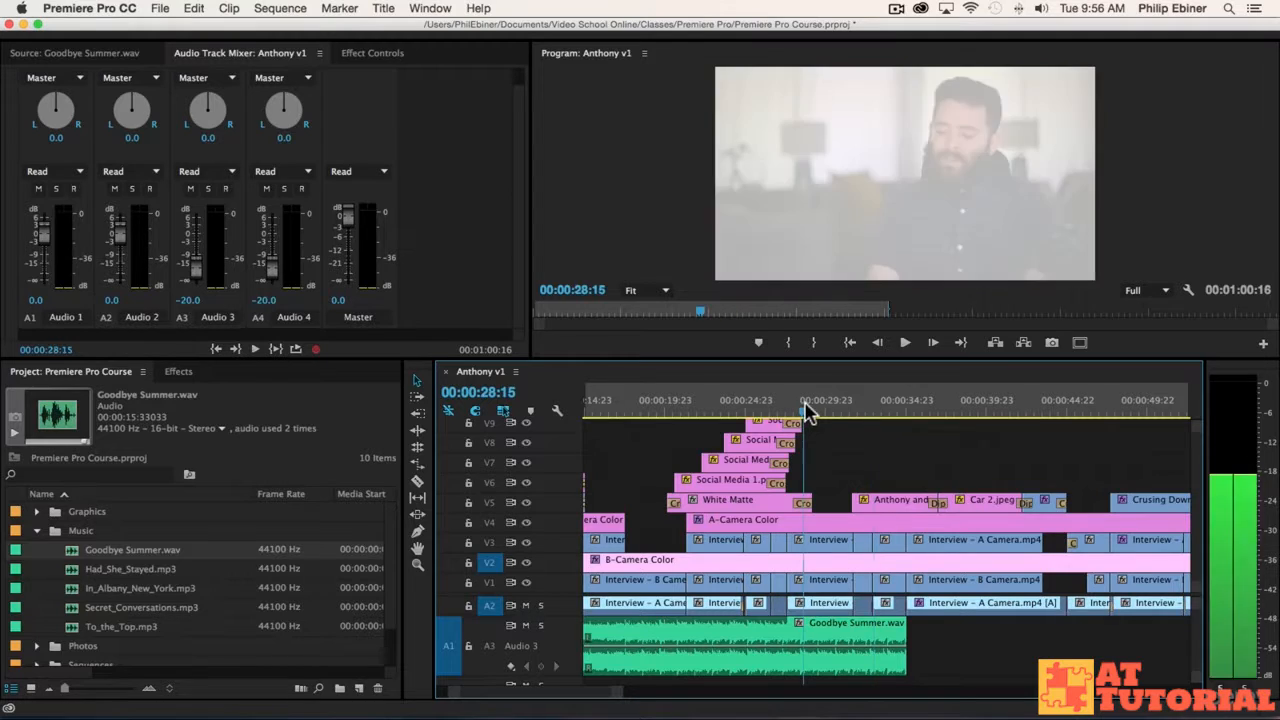
key("space")
- Extend the end of the Goodbye Summer.wav clip to about 00:00:38:05 and return the playhead to 00:00:29:20
mouse_move(930, 700)
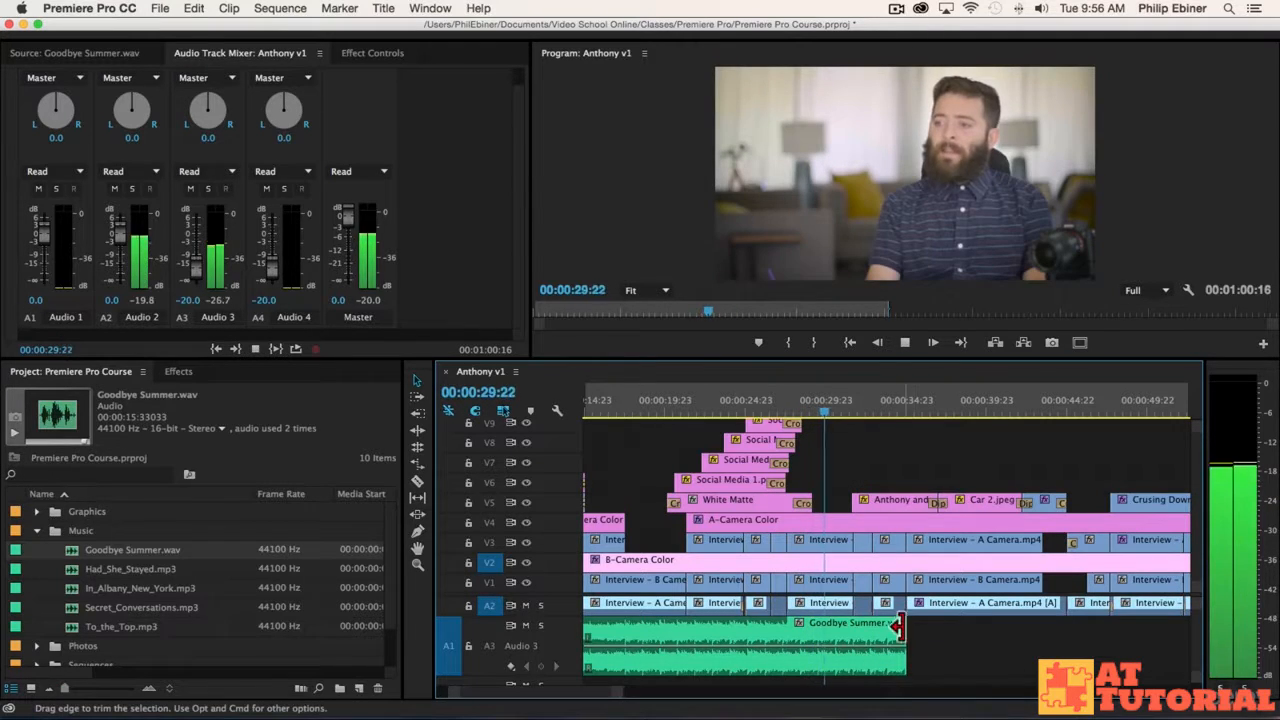
scroll(943, 614, "up", 1)
left_click(935, 622)
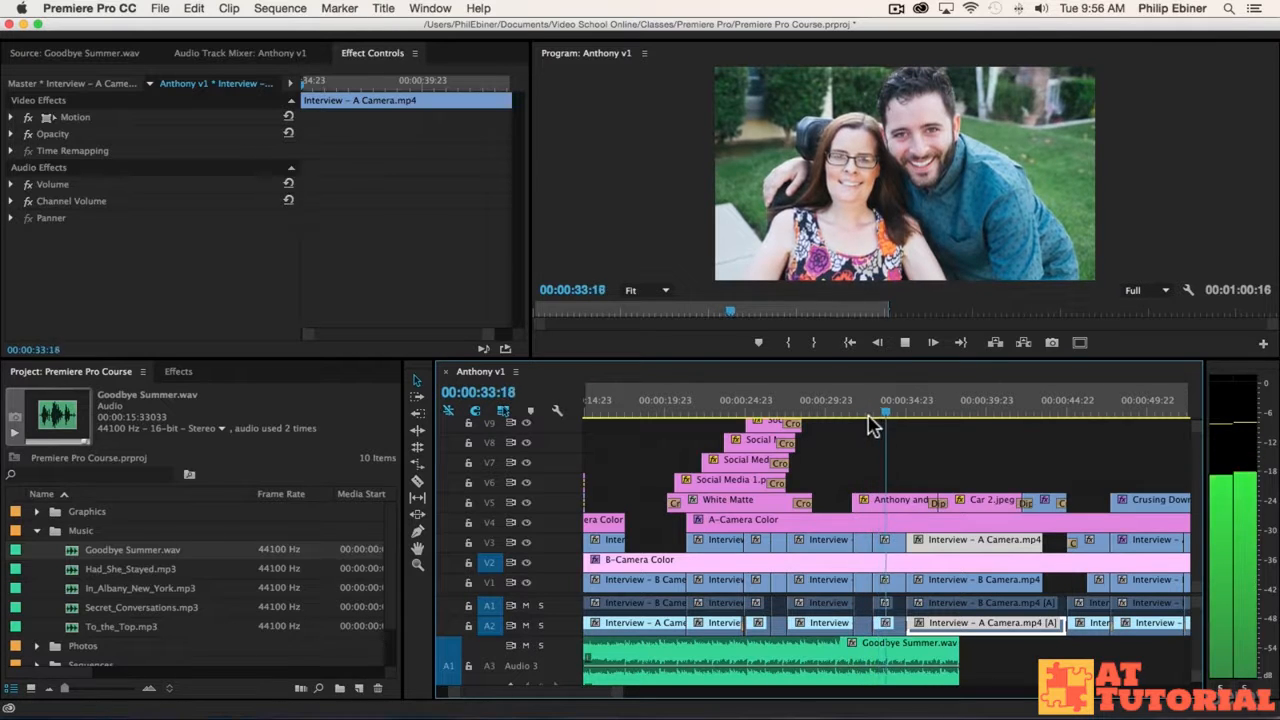
left_click(826, 410)
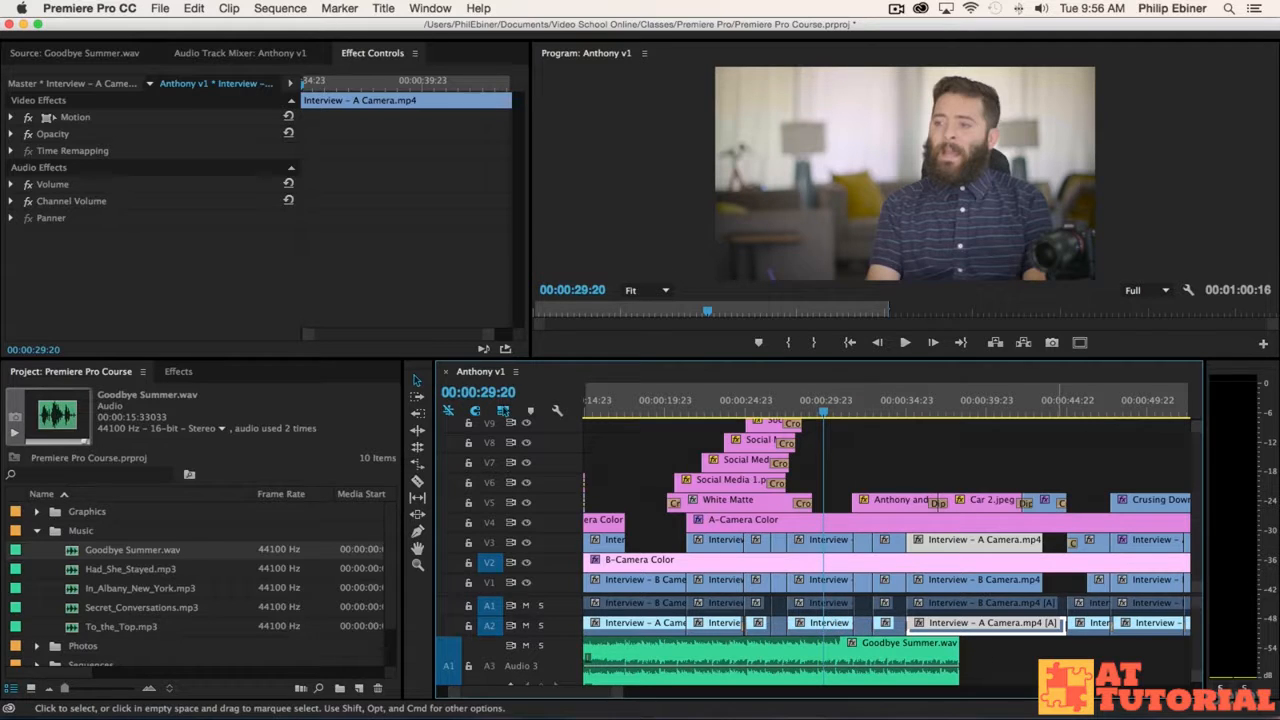
scroll(770, 640, "down", 2)
scroll(770, 640, "up", 2)
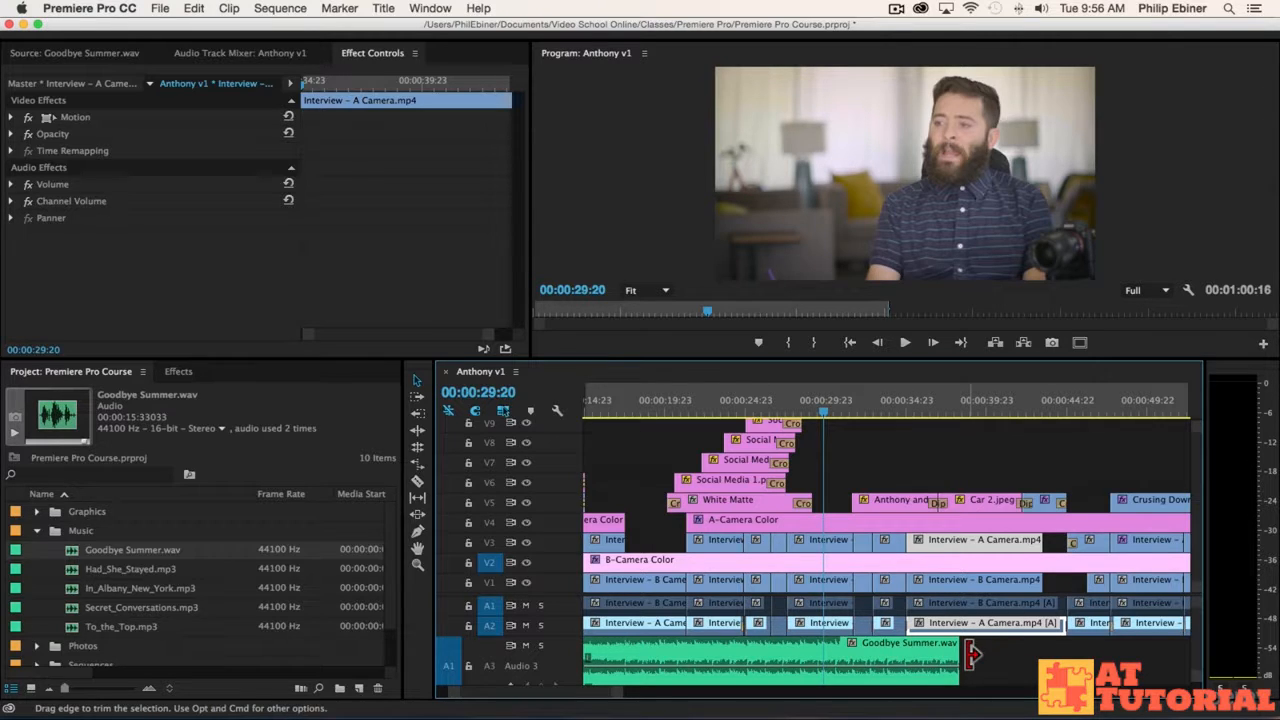
- Trim the end of the Goodbye Summer.wav clip to about 00:00:31:12 and apply the default transition there
left_click_drag(958, 655, 855, 655)
right_click(846, 627)
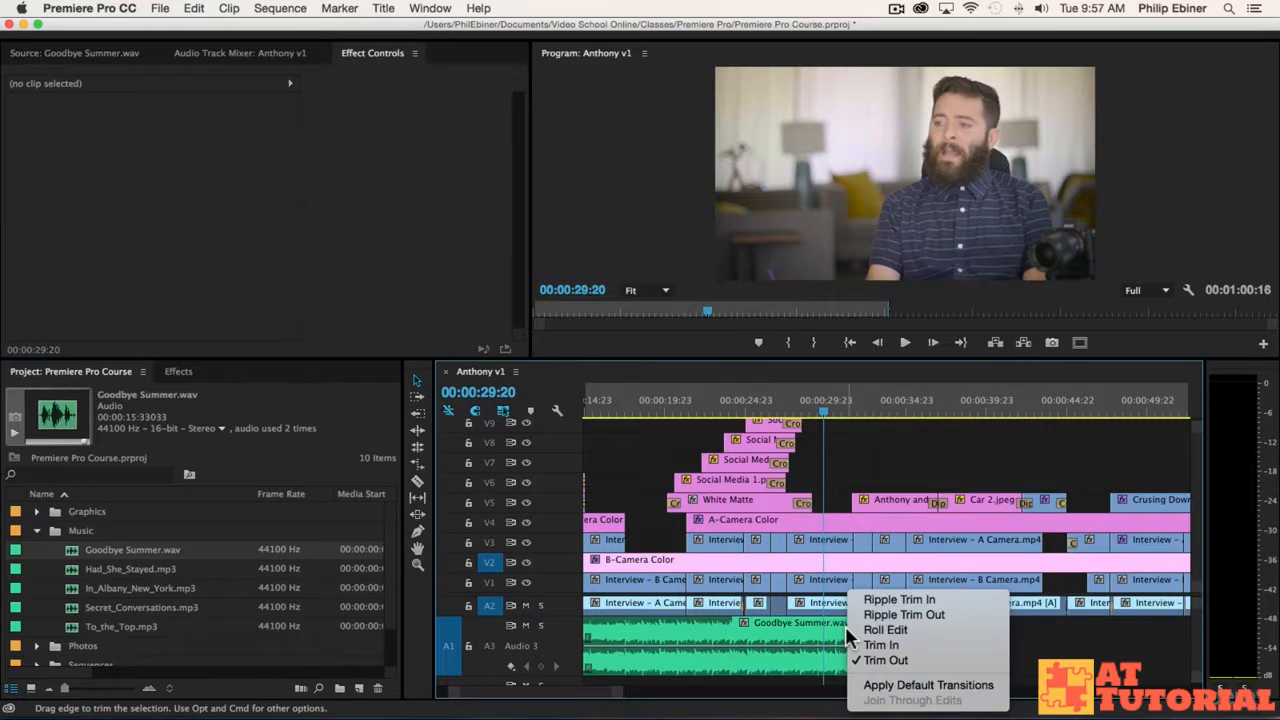
left_click(928, 685)
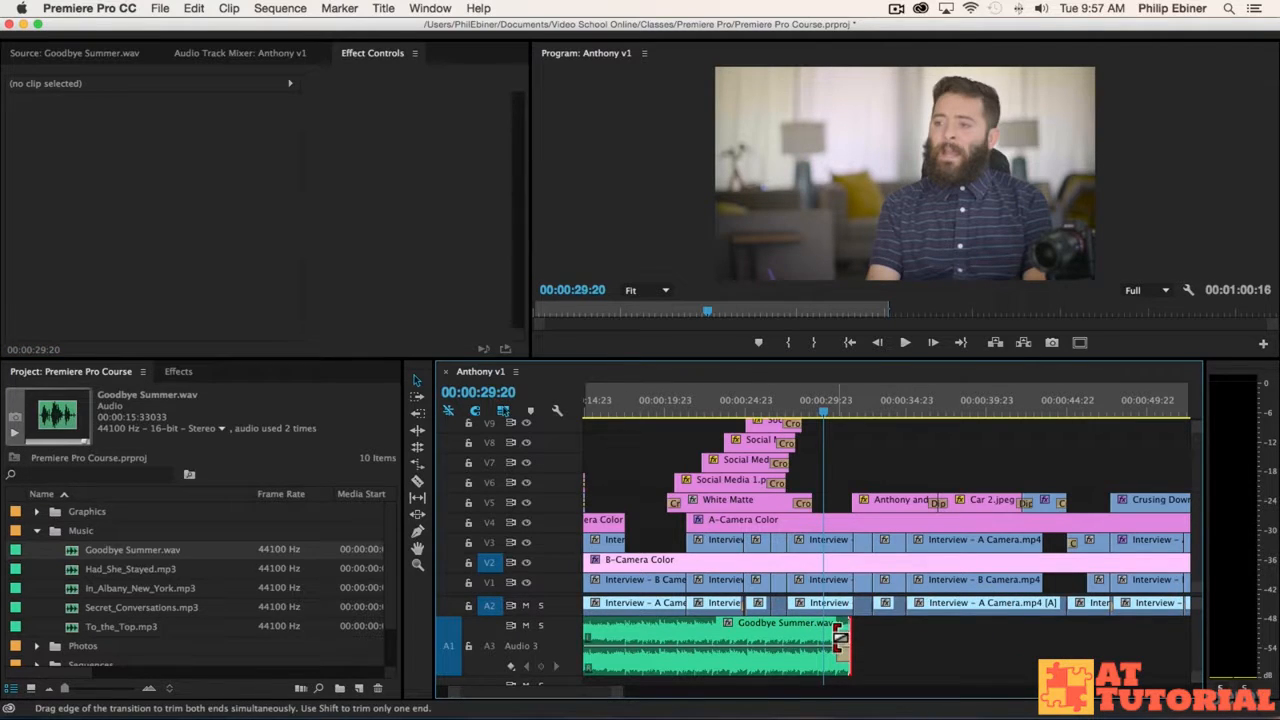
- Select the Constant Power transition at the end of the Goodbye Summer.wav clip and remove it
left_click(763, 640)
left_click_drag(760, 640, 840, 640)
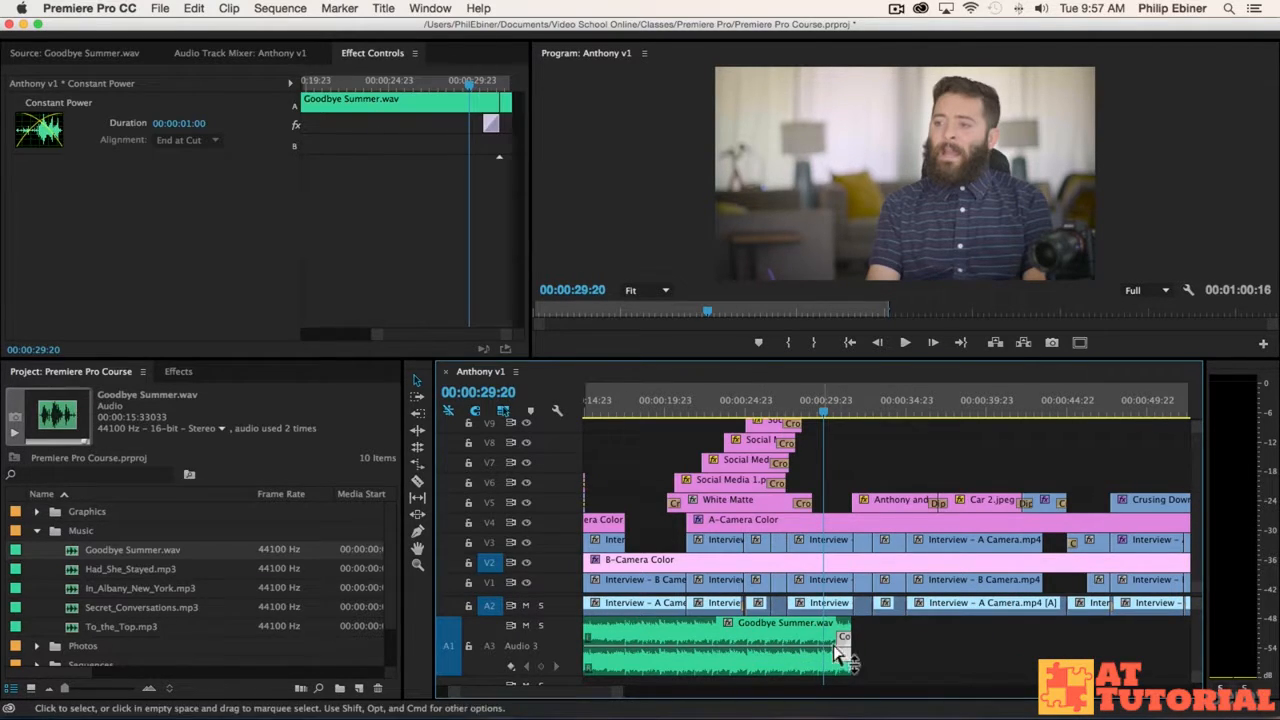
left_click(860, 640)
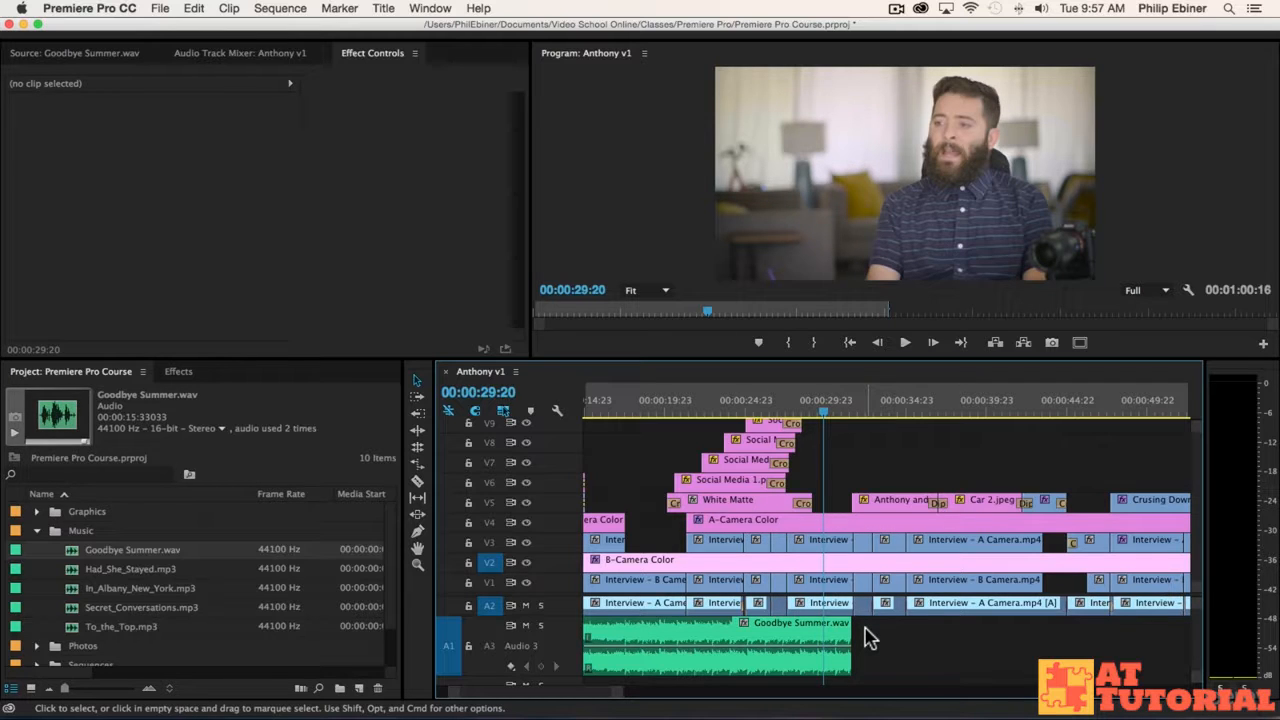
- Extend the end of the Goodbye Summer.wav clip to 00:00:41:19 and split it with the Razor tool at 00:00:27:14
left_click_drag(853, 640, 1012, 628)
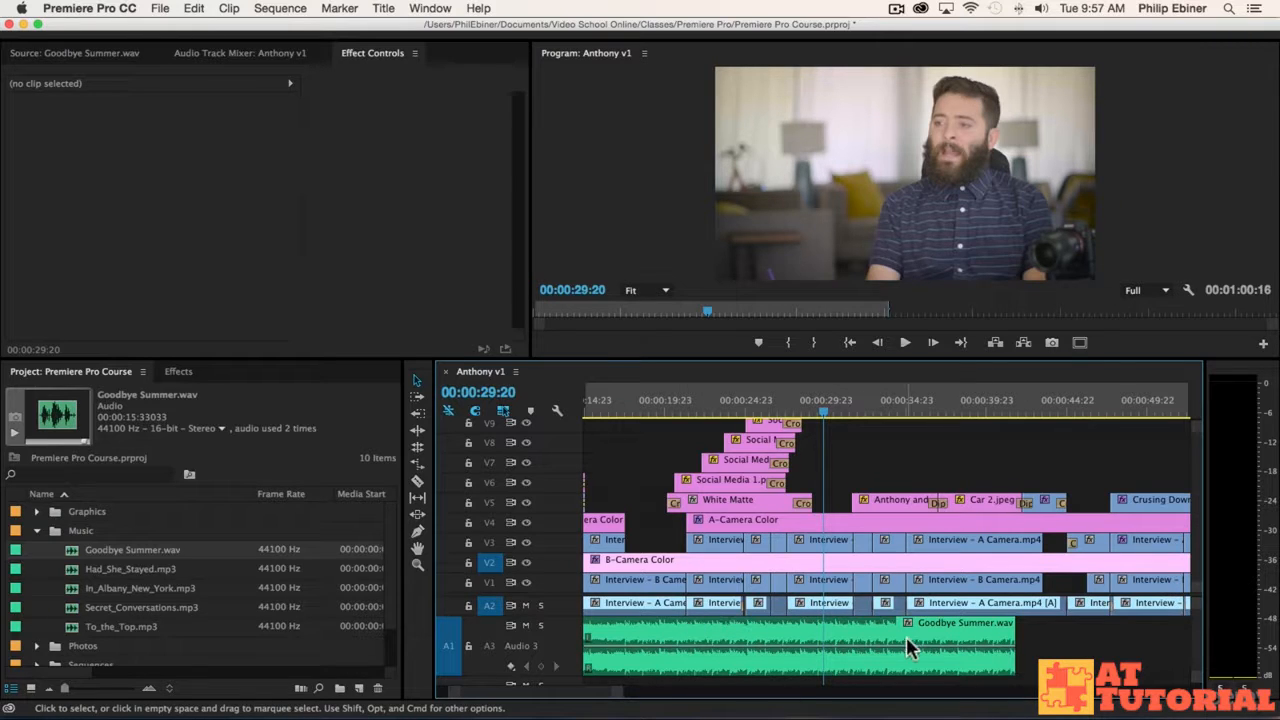
key("c")
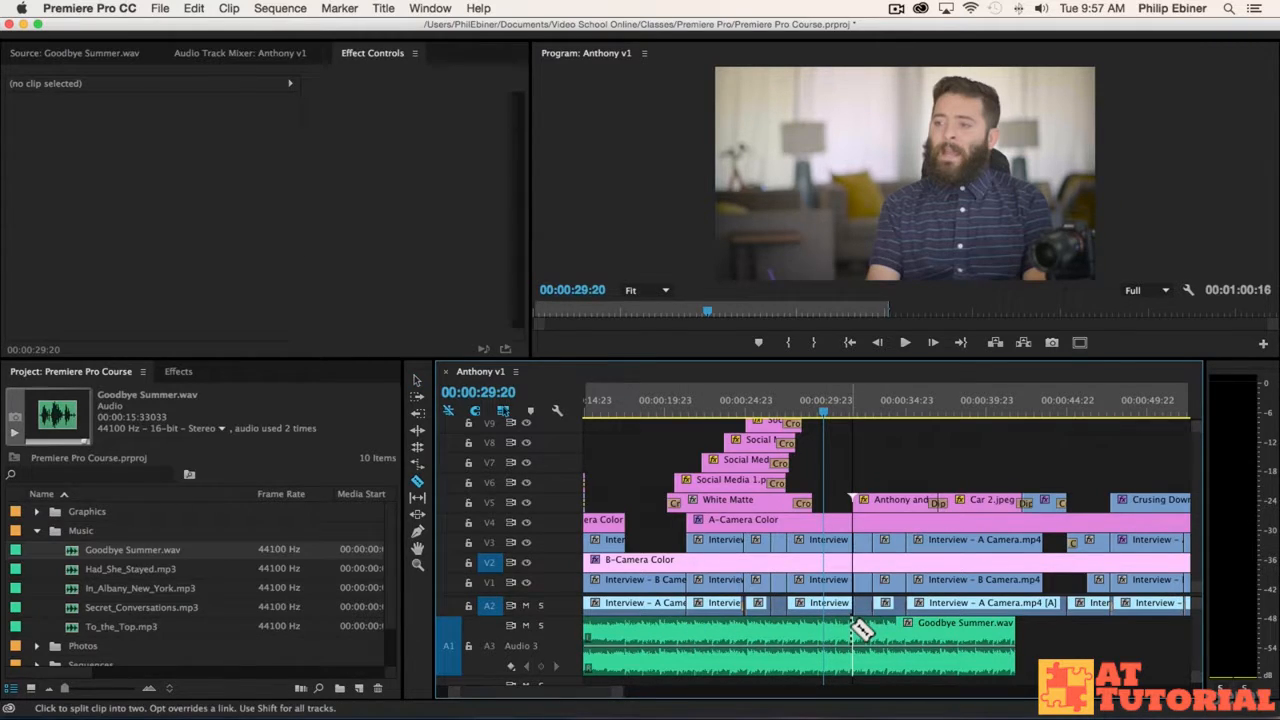
left_click(789, 636)
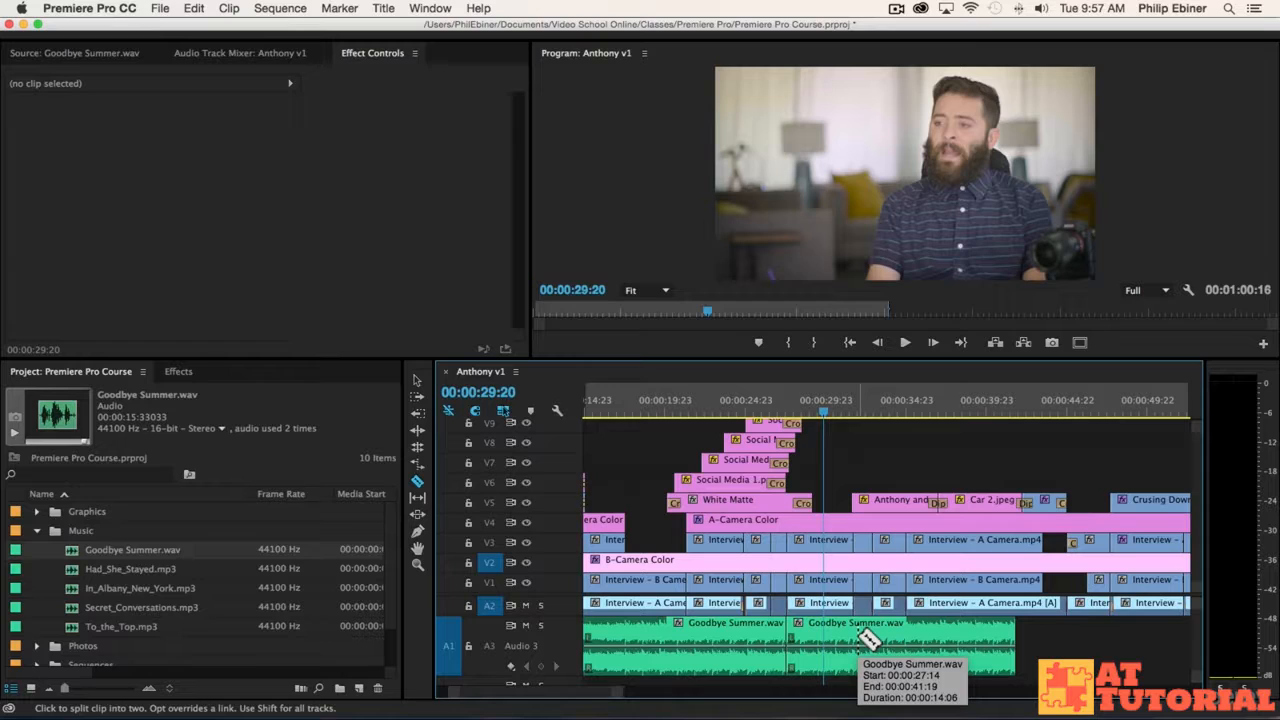
- Slip the second Goodbye Summer.wav section so it contains the song's final fade-out, and play it from 00:00:29:20
left_click(418, 499)
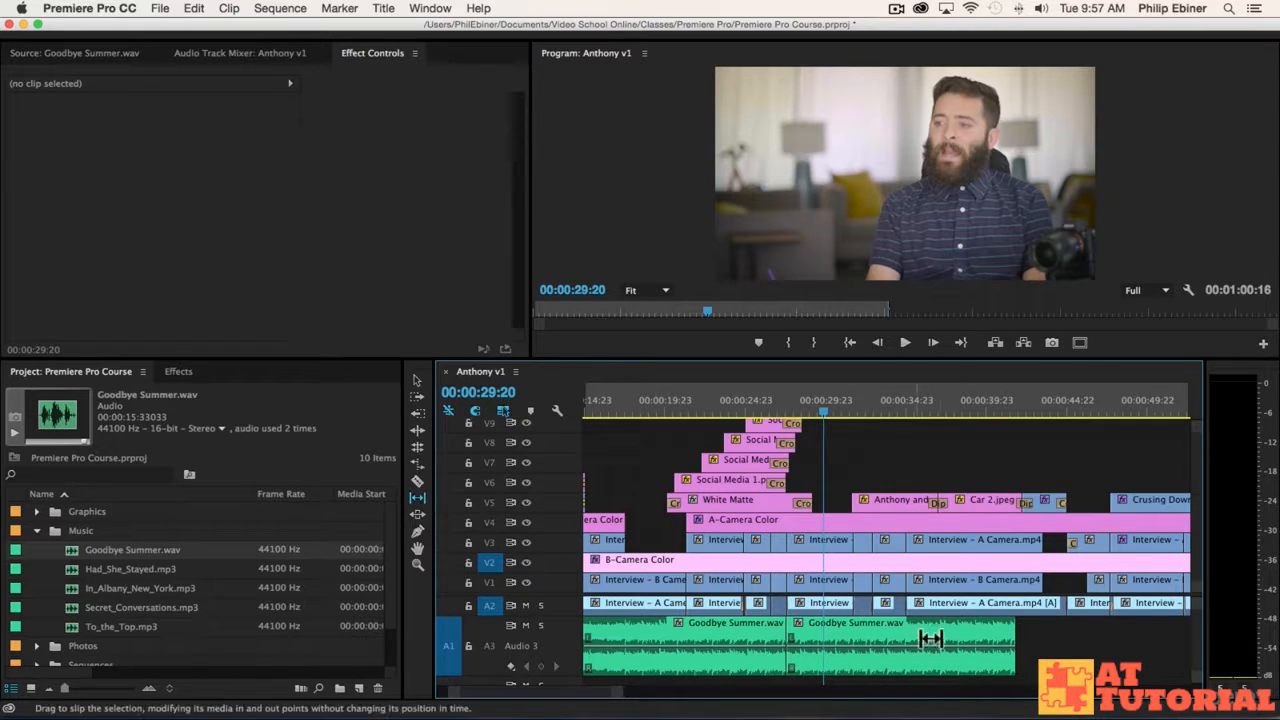
left_click_drag(976, 638, 788, 606)
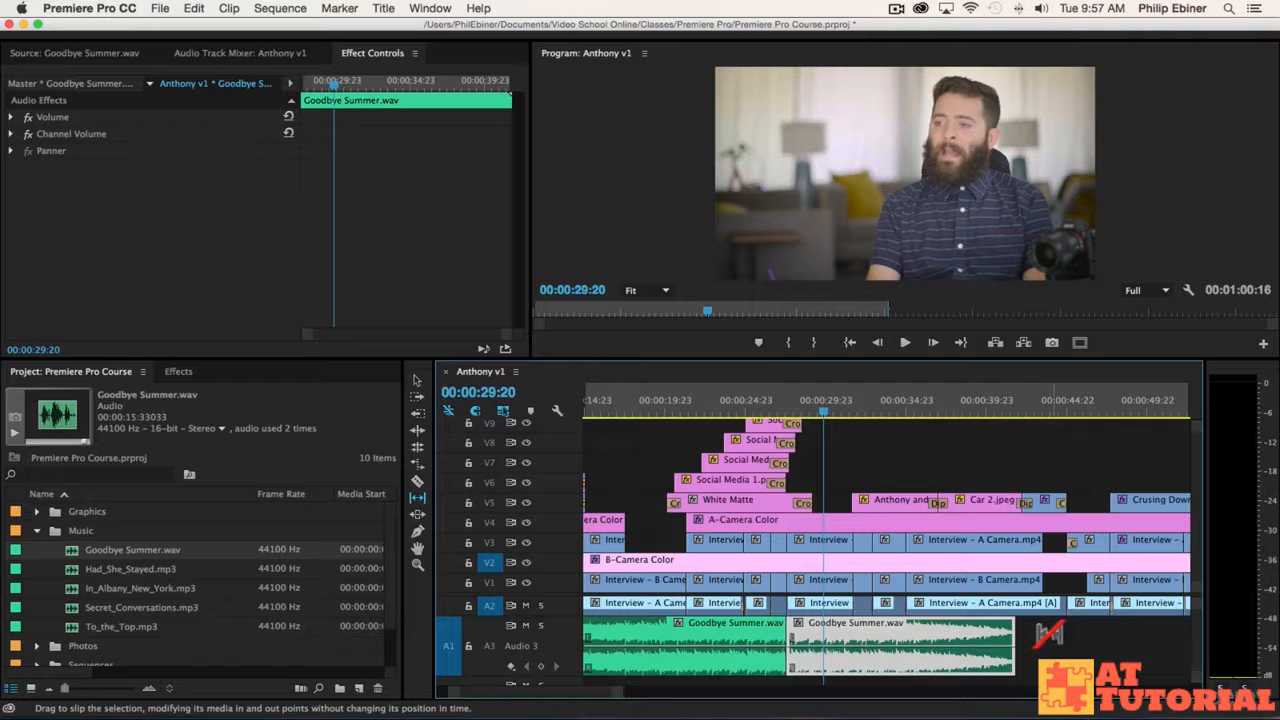
key("space")
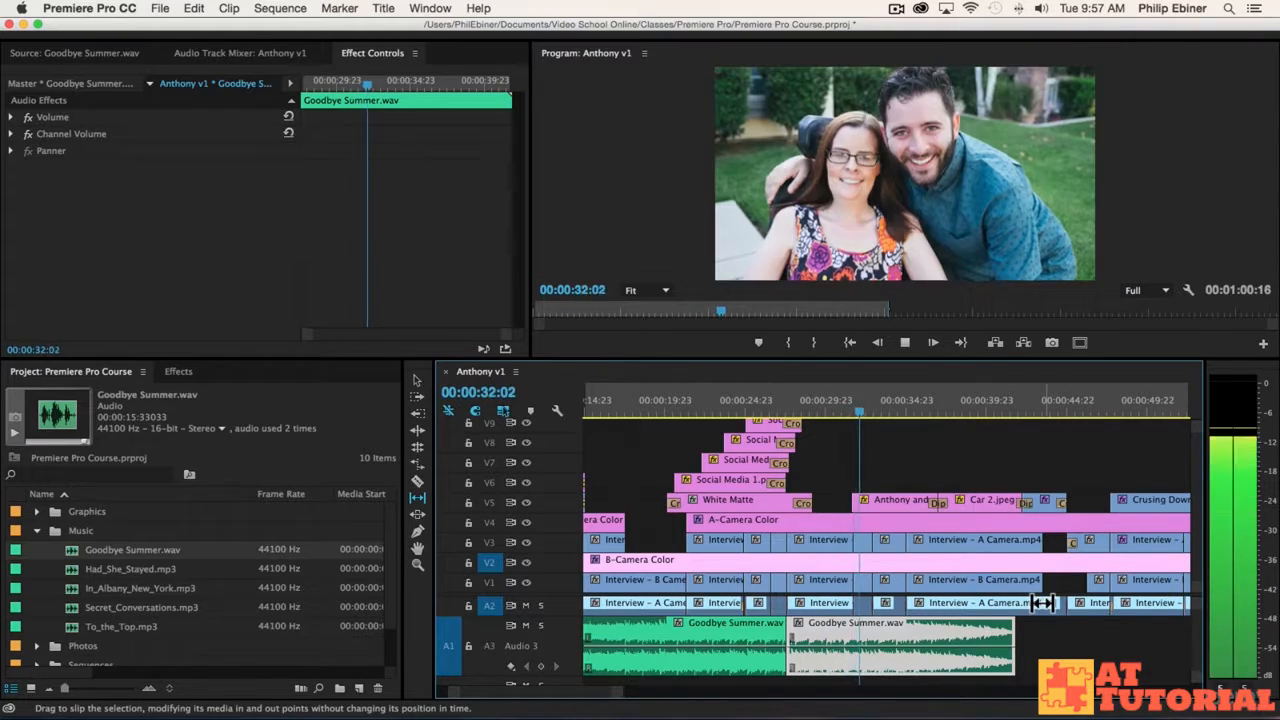
key("space")
- Return to the Selection tool, place the playhead at 00:00:25:17 and enlarge the timeline area until Audio 3 and Audio 4 are fully shown
key("v")
left_click(758, 405)
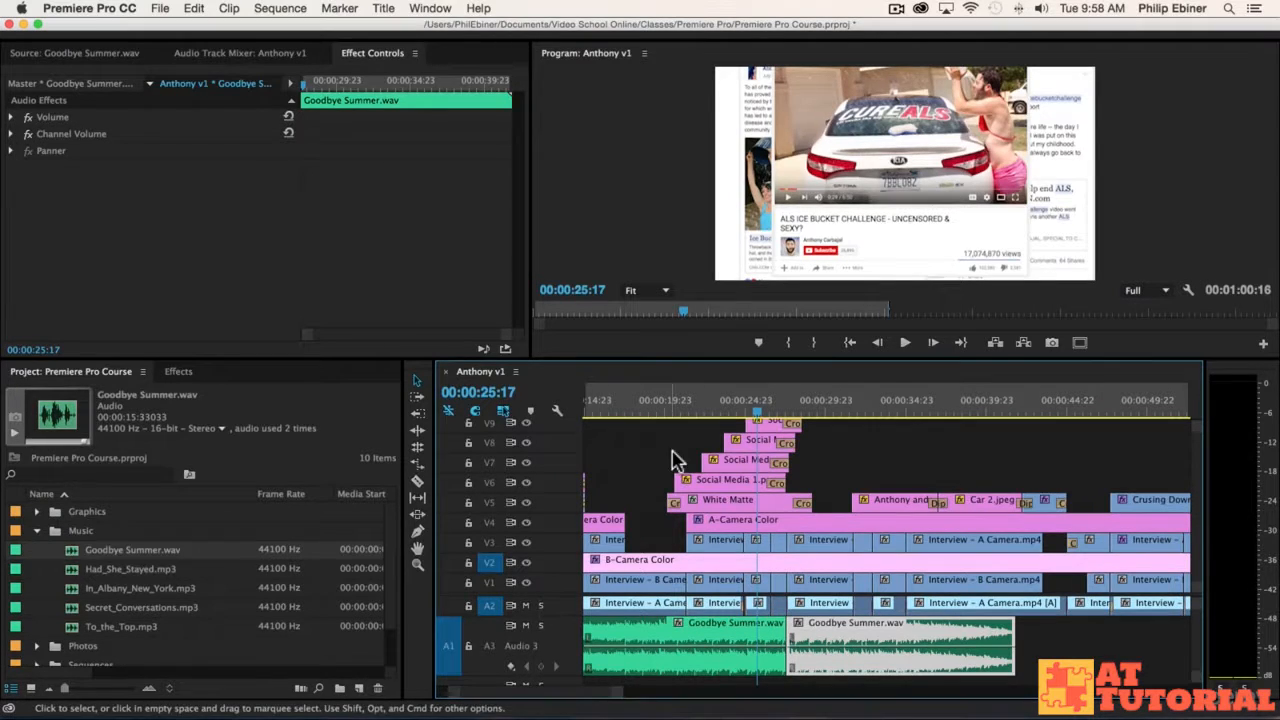
left_click_drag(643, 358, 650, 260)
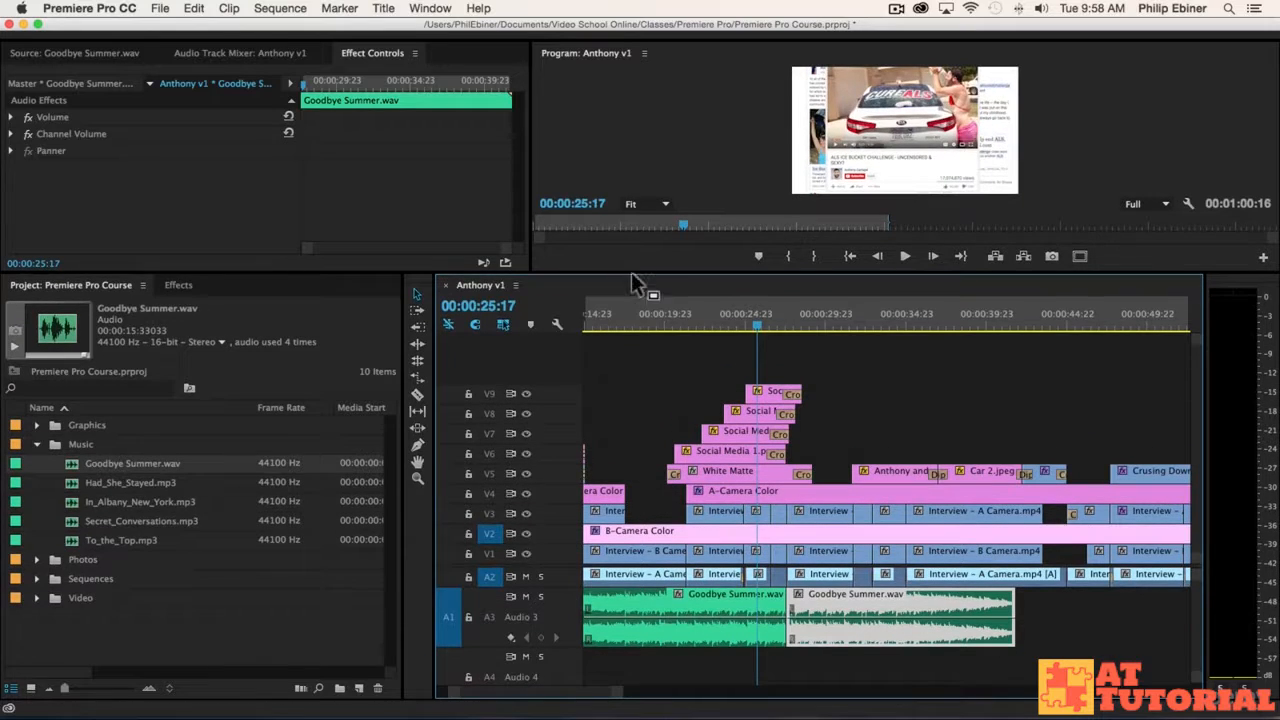
left_click_drag(447, 567, 449, 497)
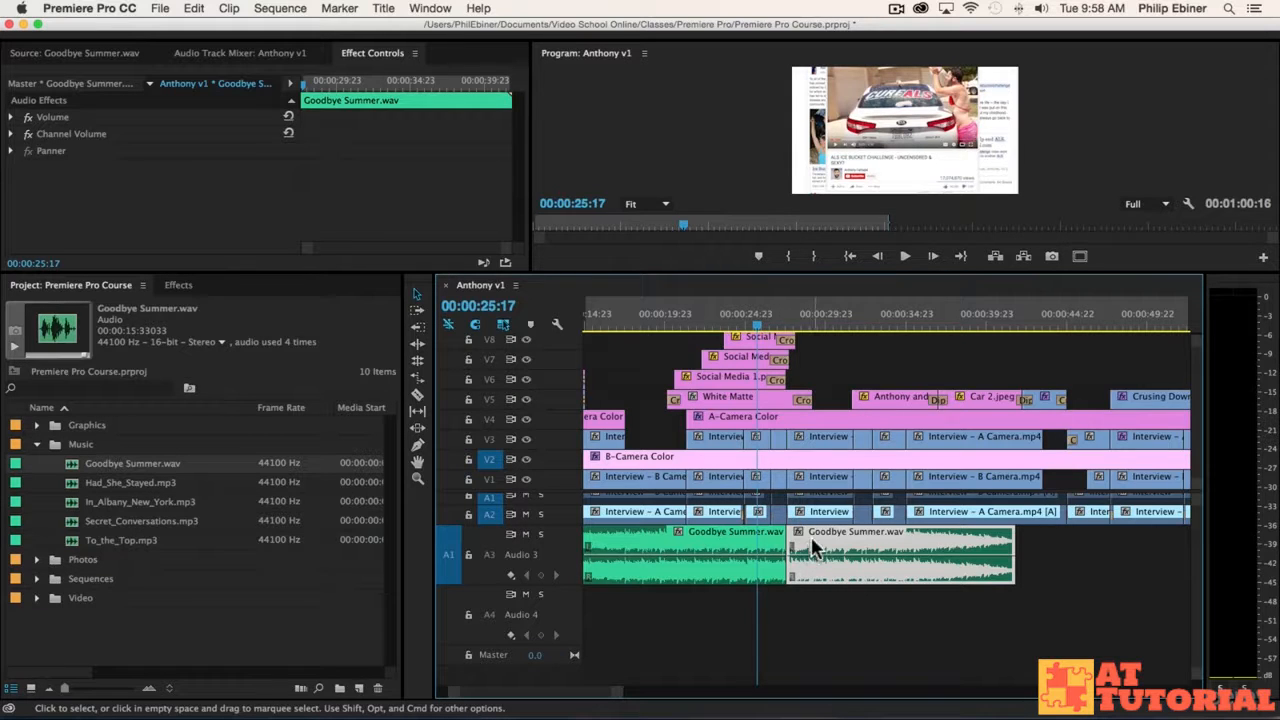
- Move the second Goodbye Summer.wav section straight down to Audio 4 and solo both Audio 3 and Audio 4
left_click_drag(813, 546, 822, 598)
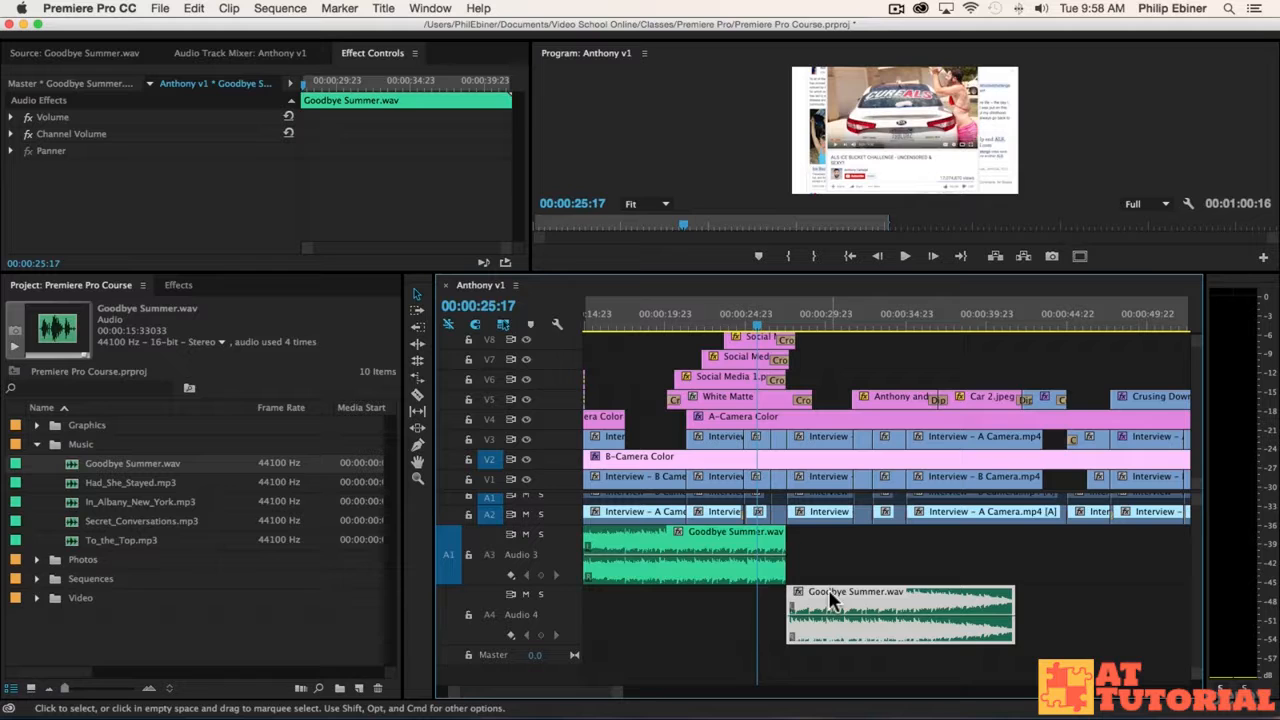
left_click(540, 594)
left_click(540, 534)
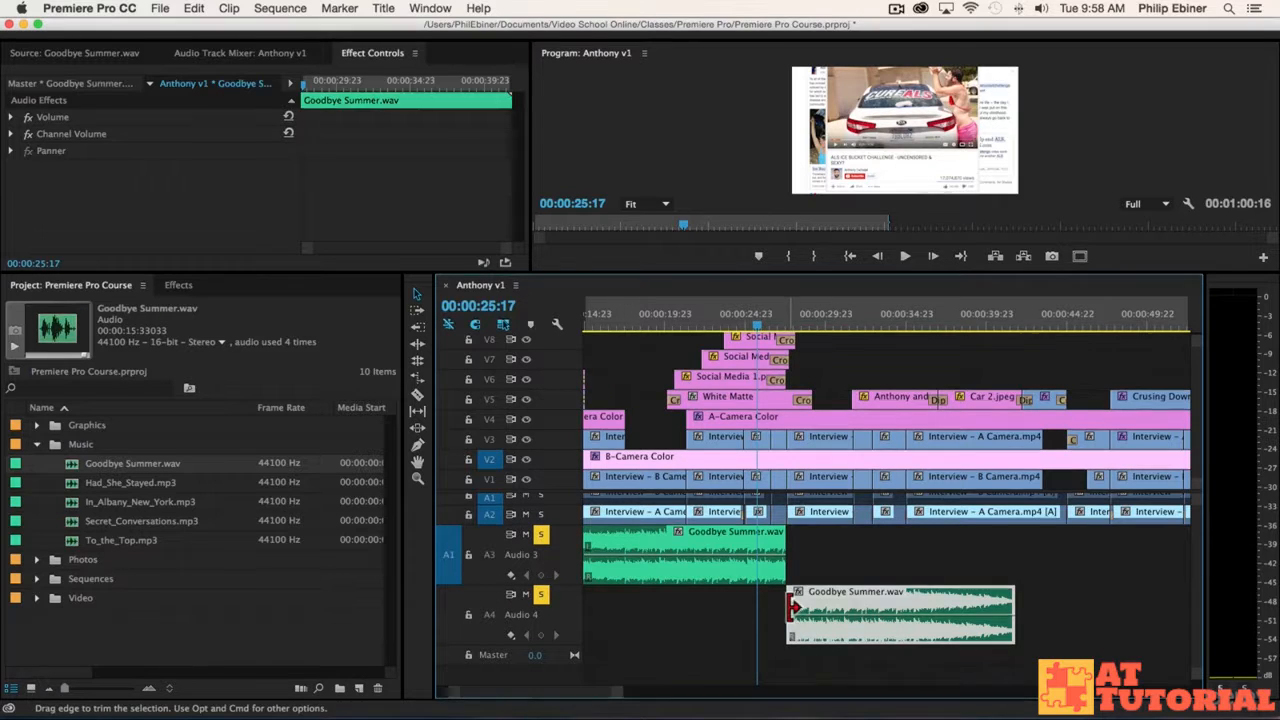
- Extend the start of the Goodbye Summer.wav clip on A4 earlier so it overlaps the end of the A3 clip
left_click(805, 578)
left_click(805, 602)
left_click_drag(792, 600, 636, 600)
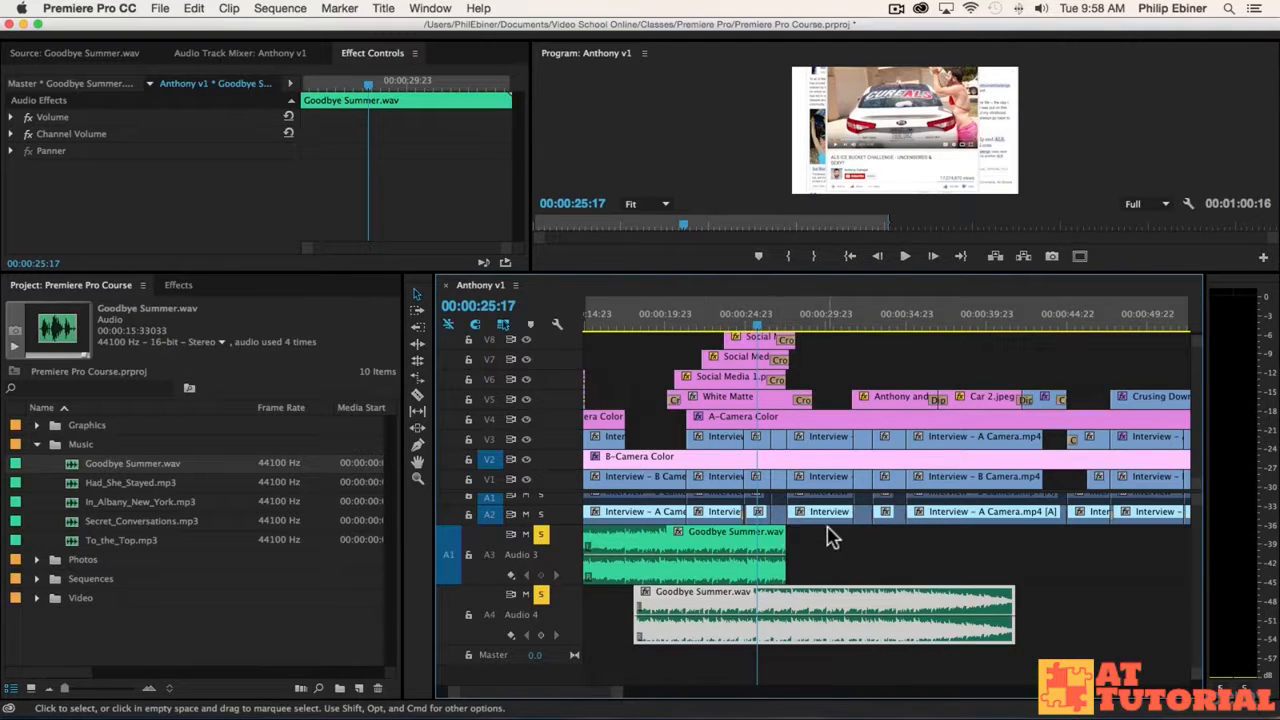
scroll(828, 537, "left", 3)
key("super+z")
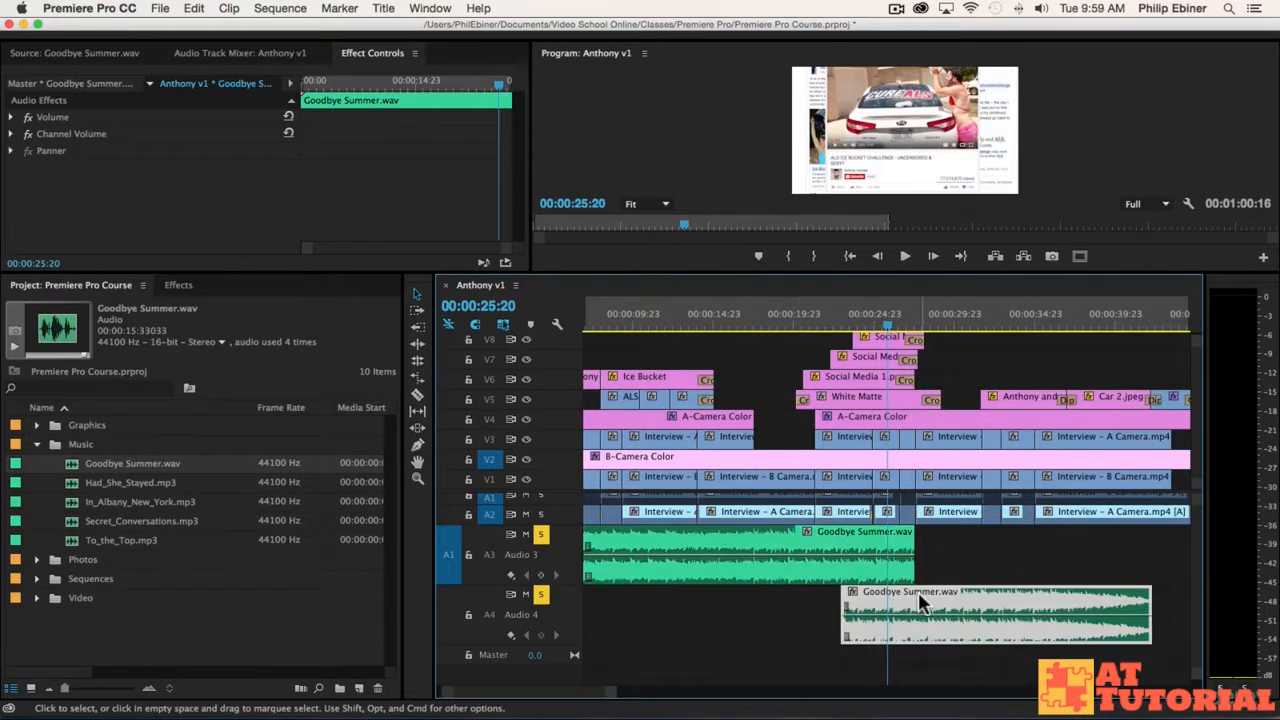
- Shift the Goodbye Summer.wav clip on A4 earlier so it ends at about 00:00:31:12, and play its ending
left_click_drag(958, 320, 974, 320)
left_click_drag(1015, 605, 863, 606)
left_click_drag(980, 607, 958, 598)
left_click(950, 320)
key("space")
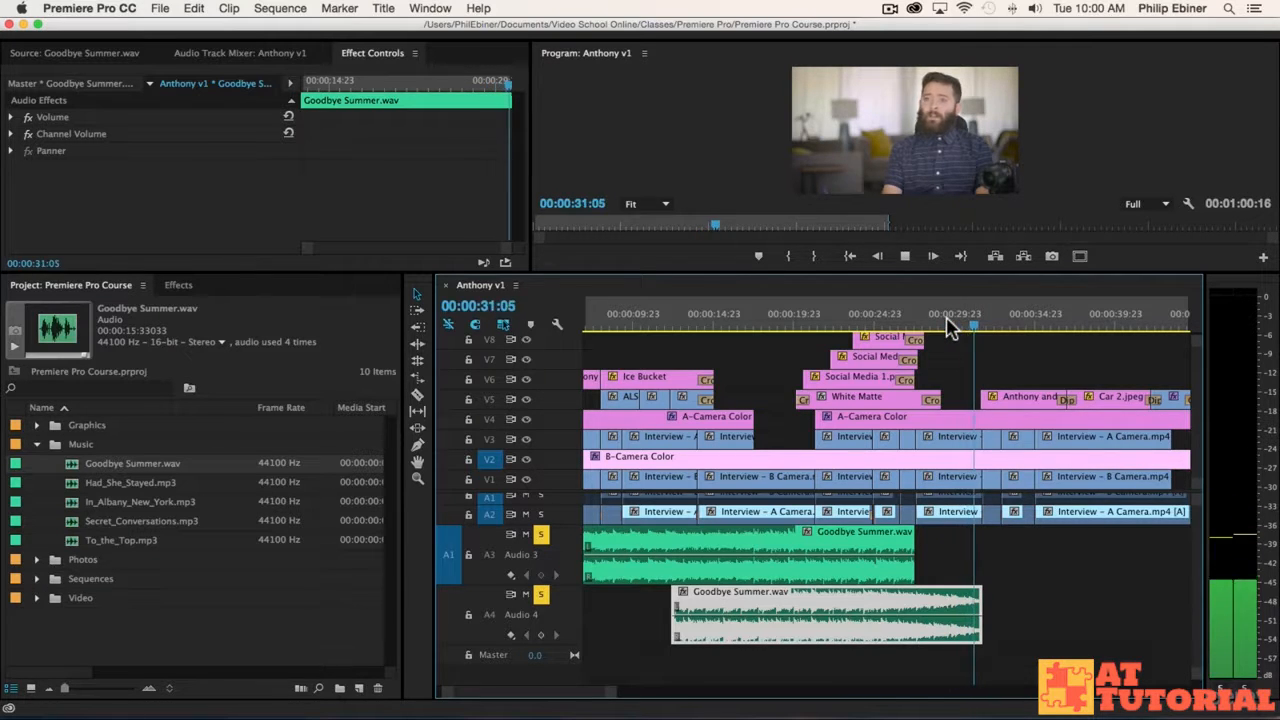
- Solo Audio 2 as well and play from 00:00:28:17 to check the music's ending against the dialogue
left_click(932, 326)
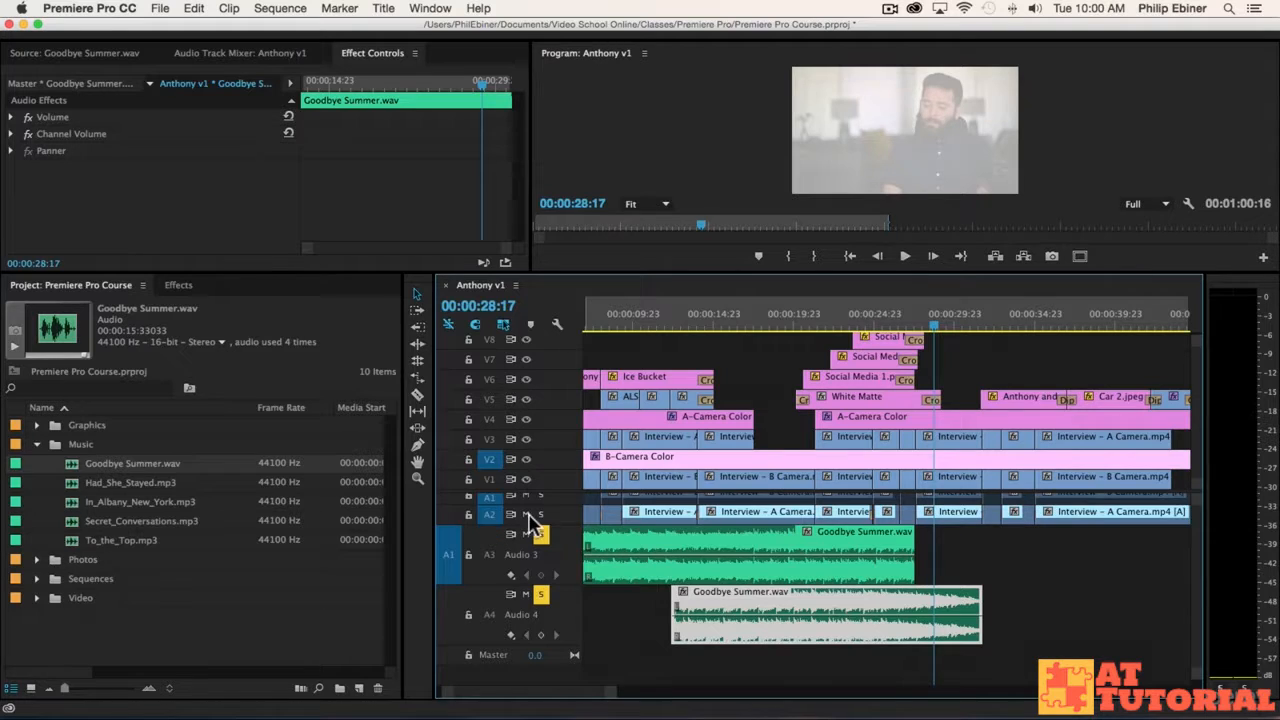
key("space")
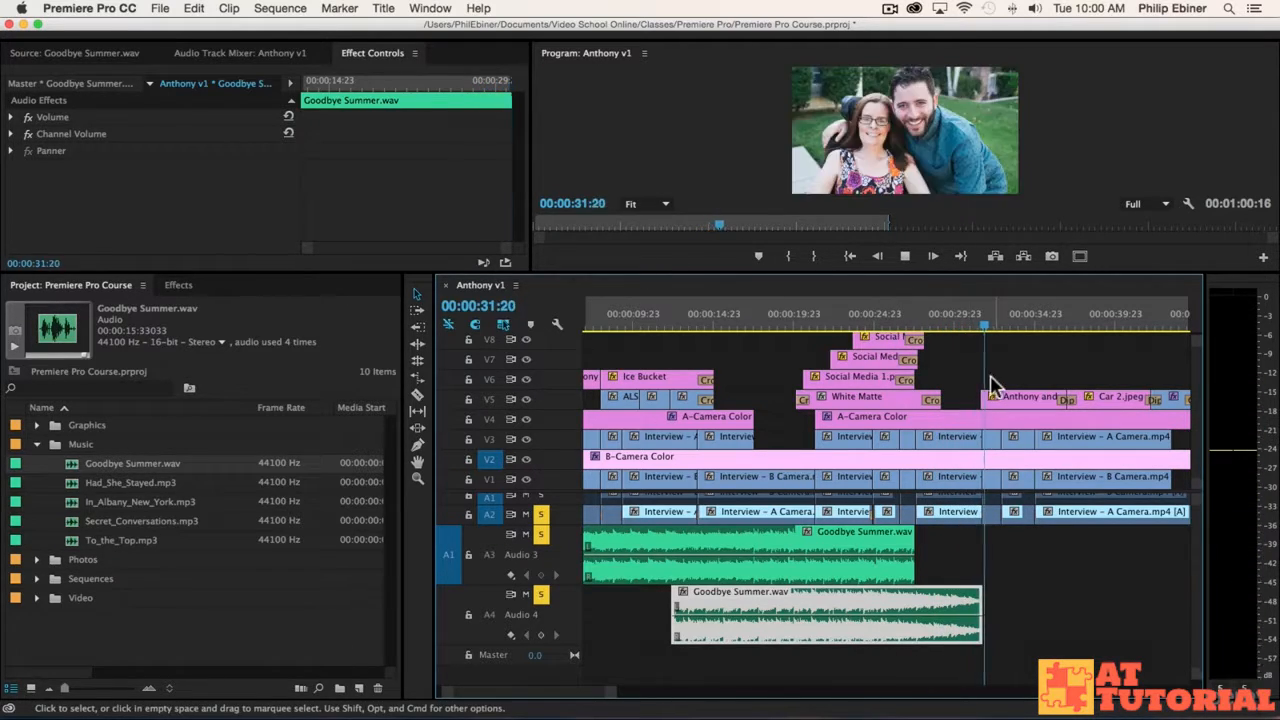
left_click(953, 318)
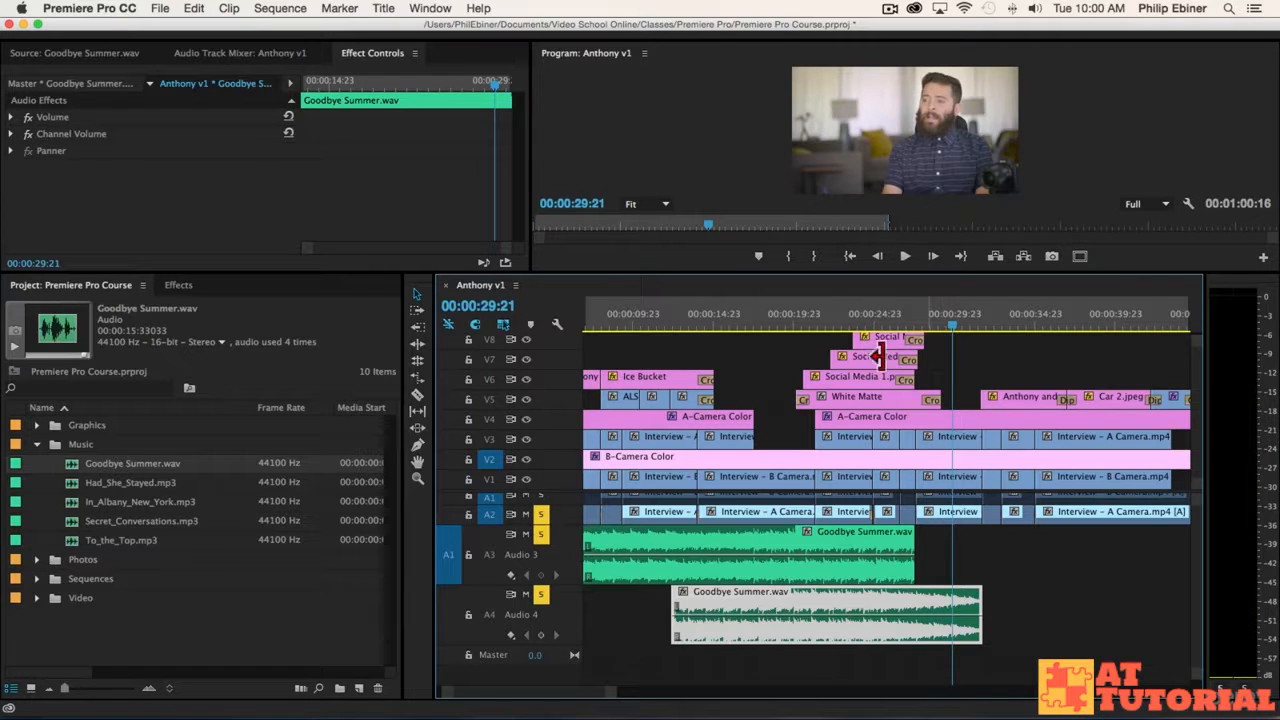
- Shift the Goodbye Summer.wav clip on A4 slightly earlier near 00:00:15:17 to line its waveform up with the A3 clip
left_click(726, 321)
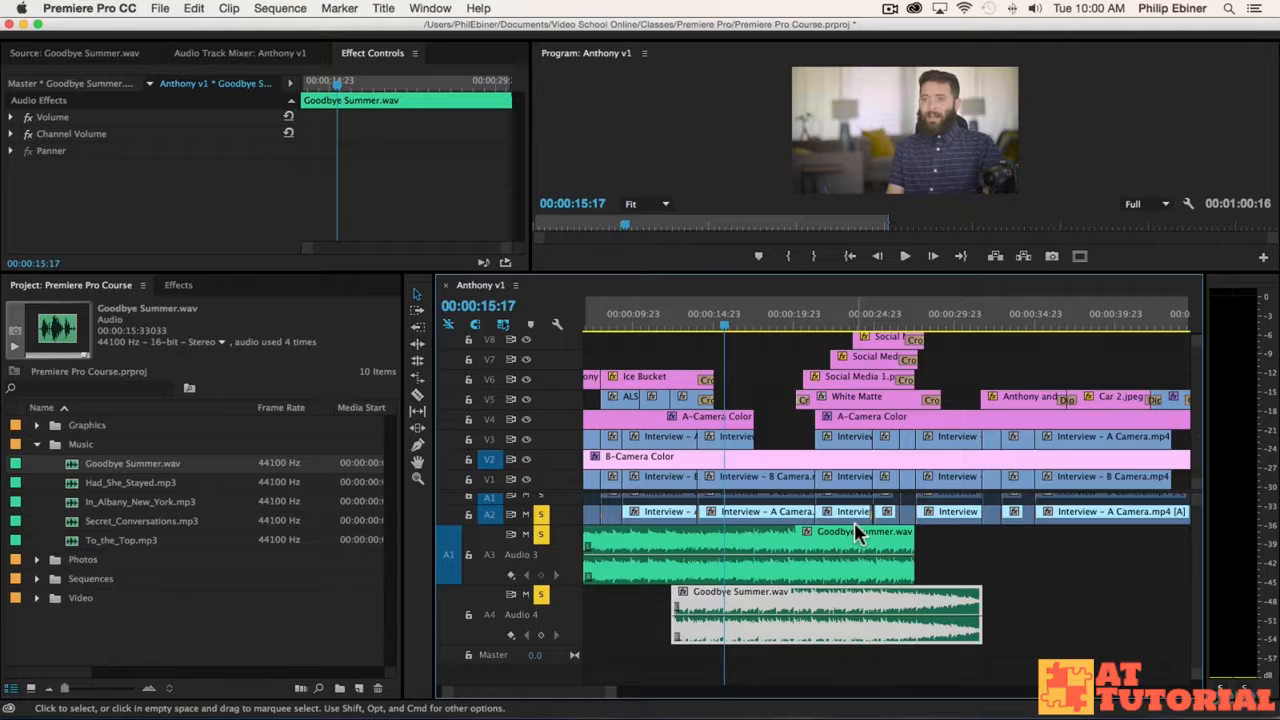
key("=")
key("=")
scroll(957, 598, "down", 3)
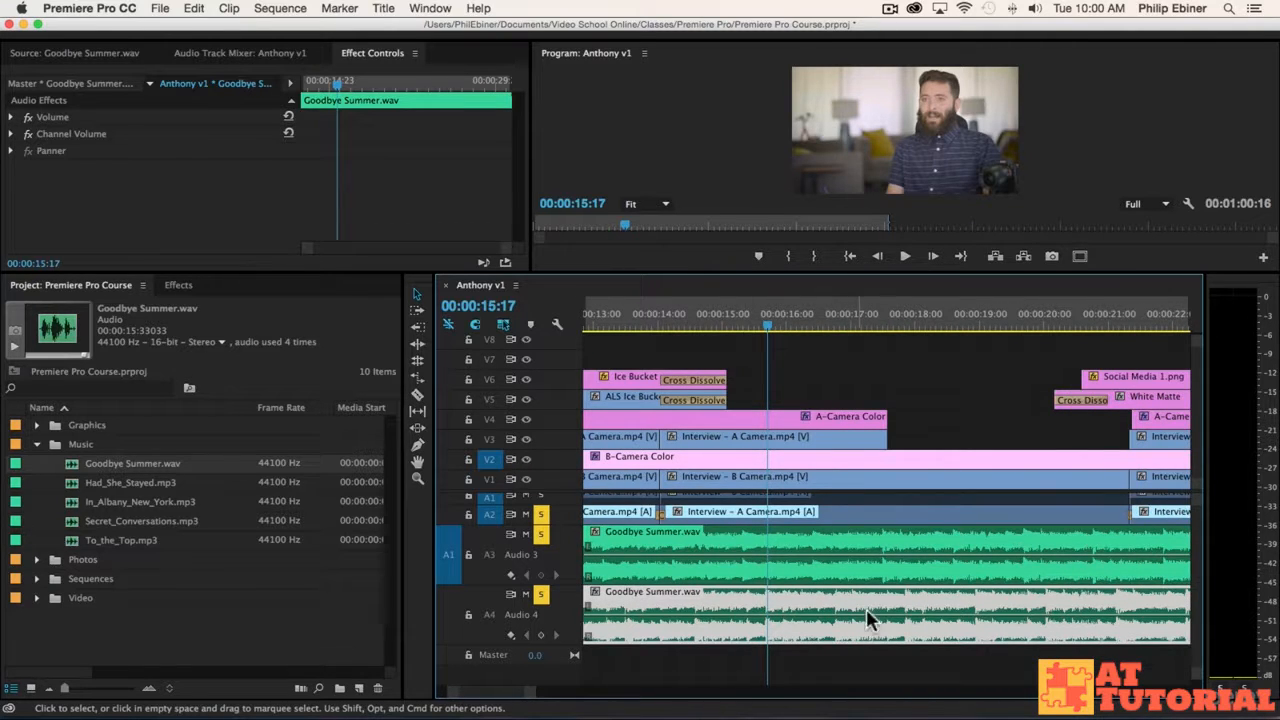
key("=")
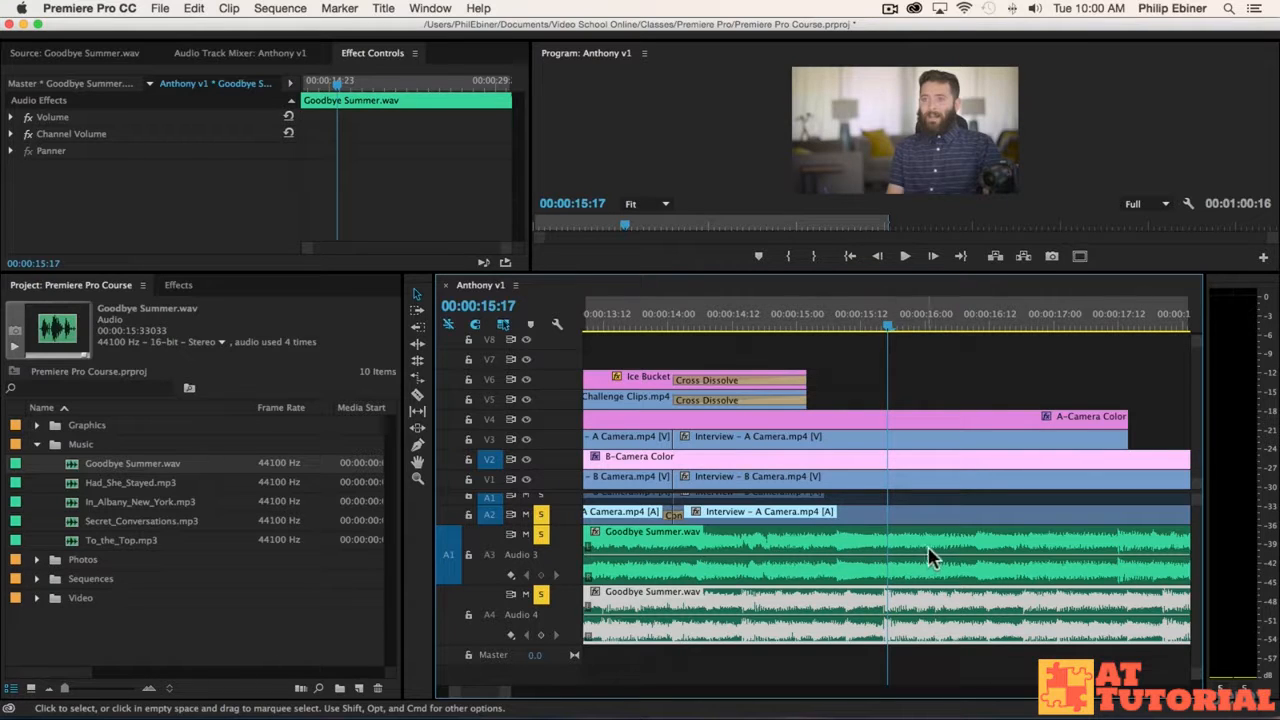
key("Down")
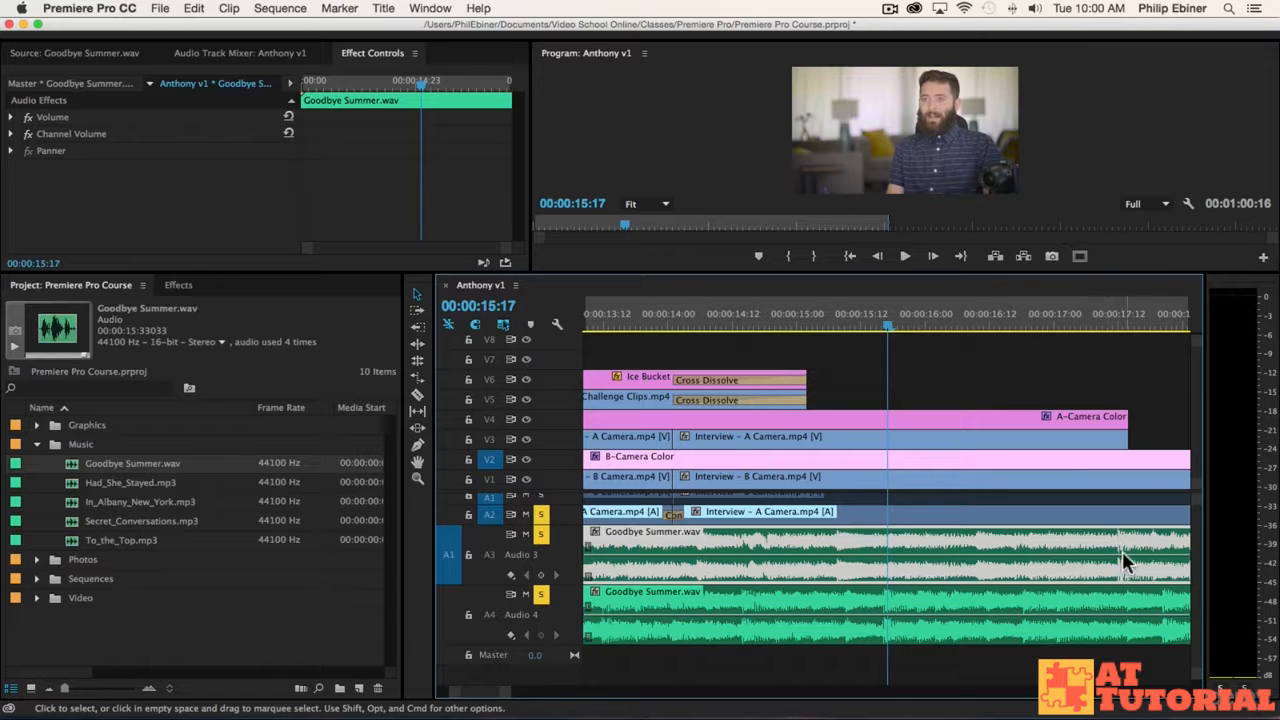
left_click(857, 600)
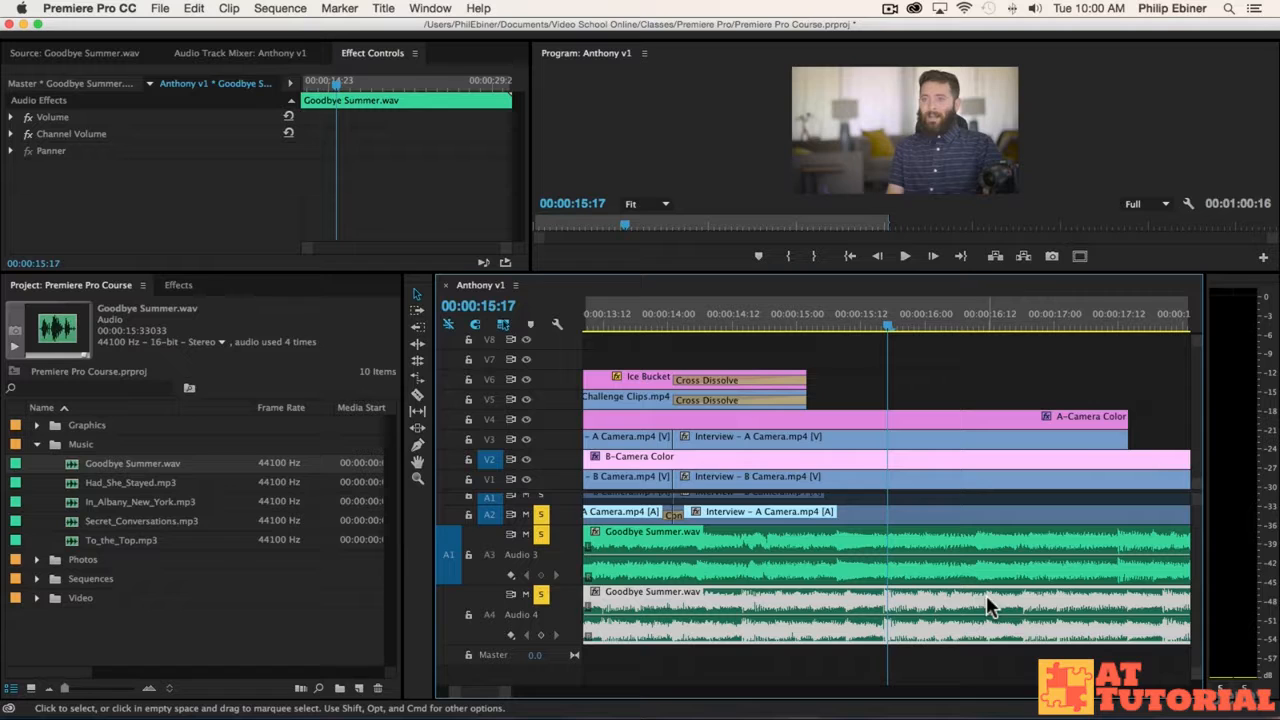
key("equal")
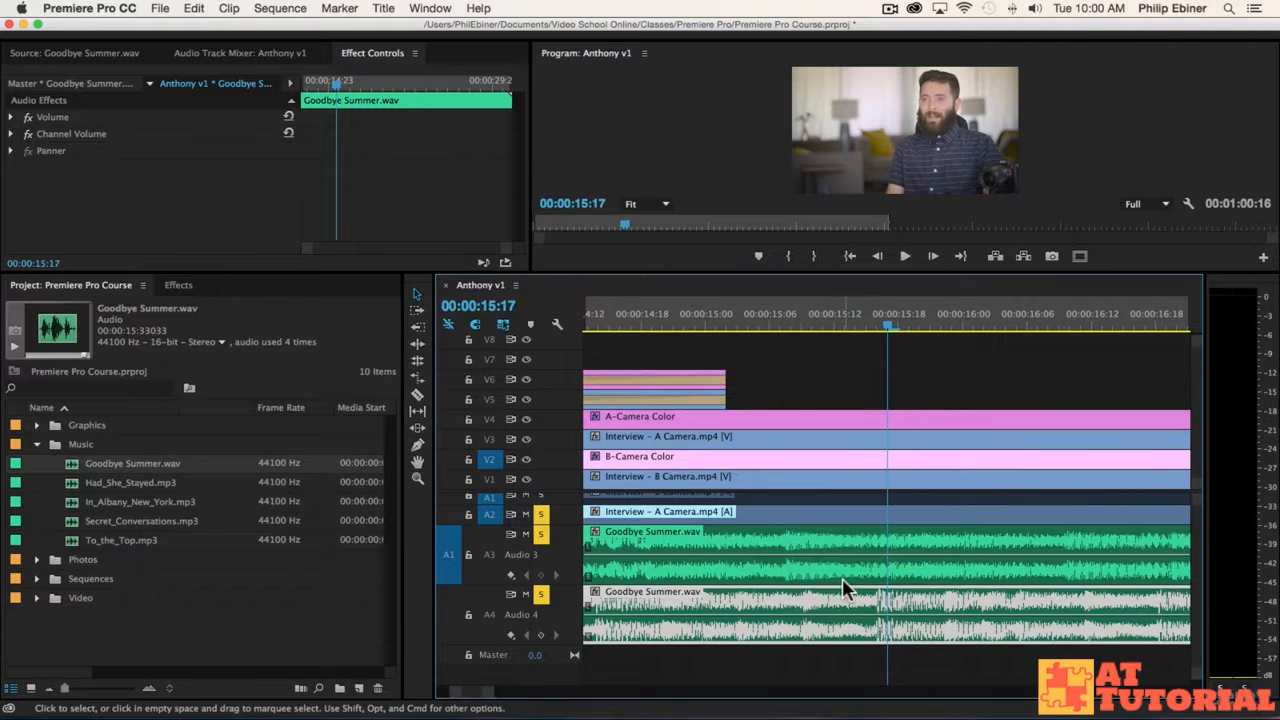
mouse_move(826, 607)
left_mouse_down()
mouse_move(800, 608)
mouse_move(846, 609)
mouse_move(830, 610)
left_mouse_up()
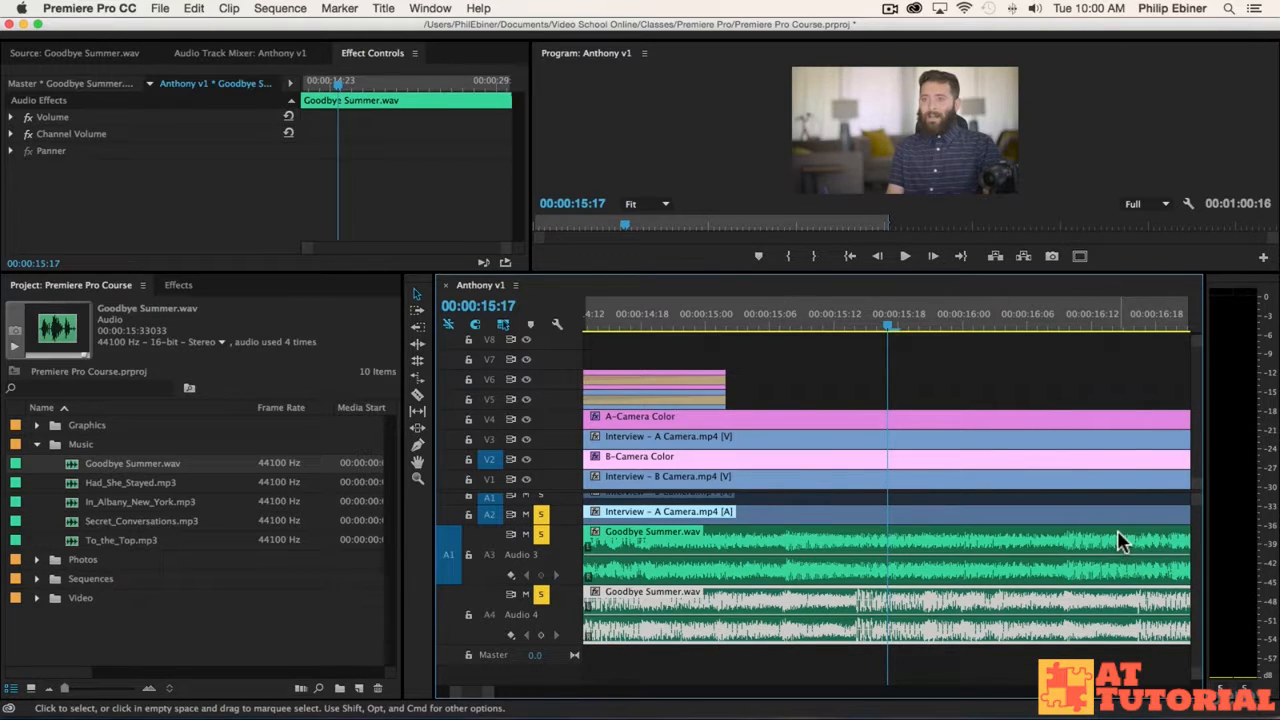
- Remove the solo from Audio 2 and play the two overlapping music clips from 00:00:14:01 to check their sync
key("minus")
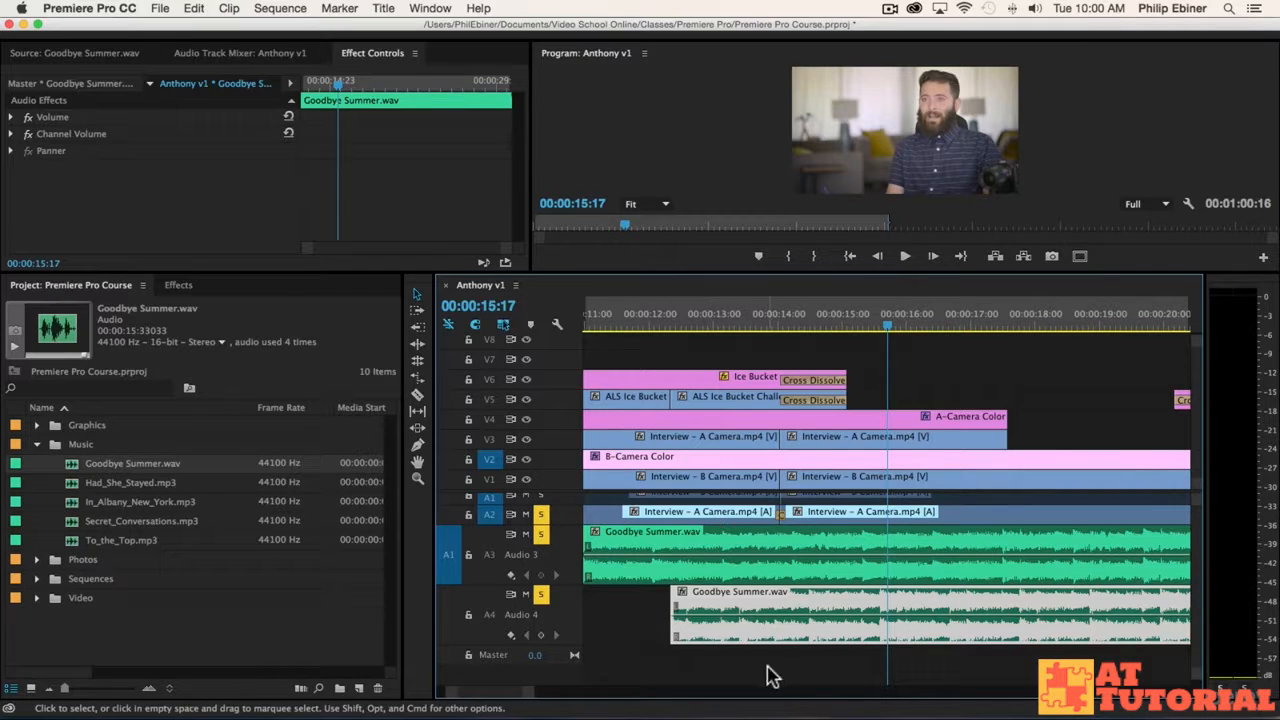
left_click(781, 318)
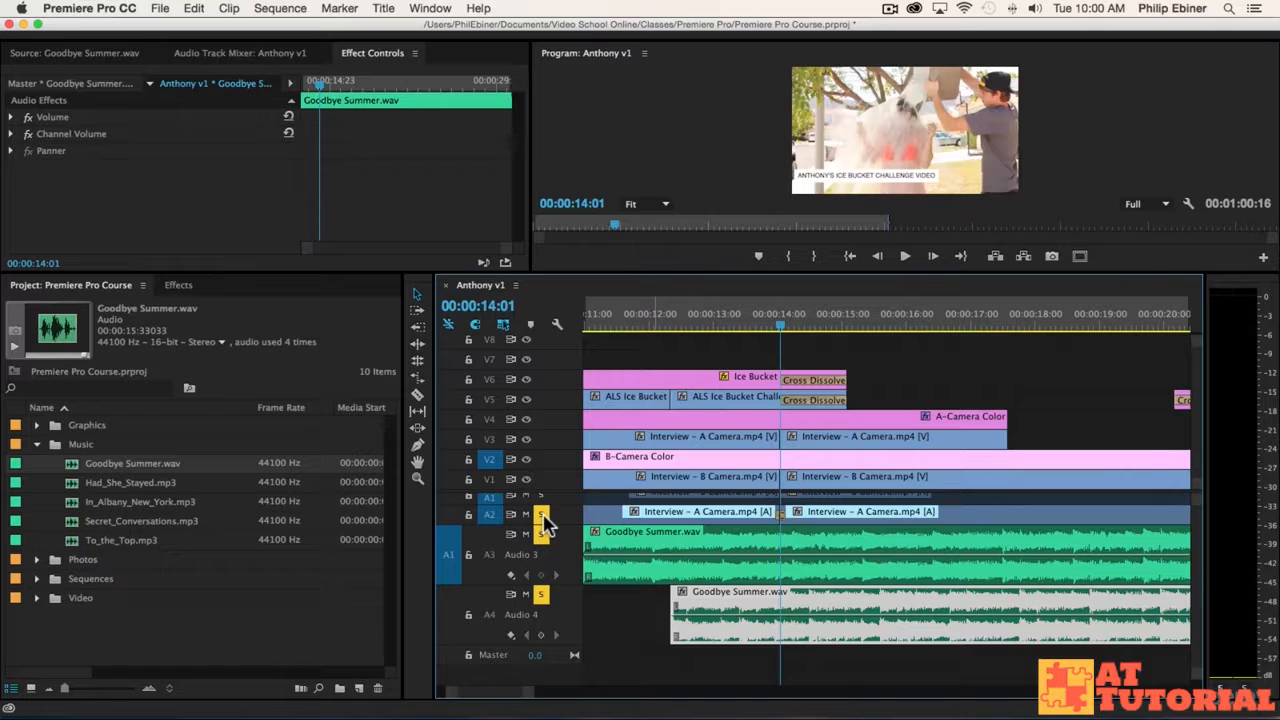
left_click(541, 514)
key("space")
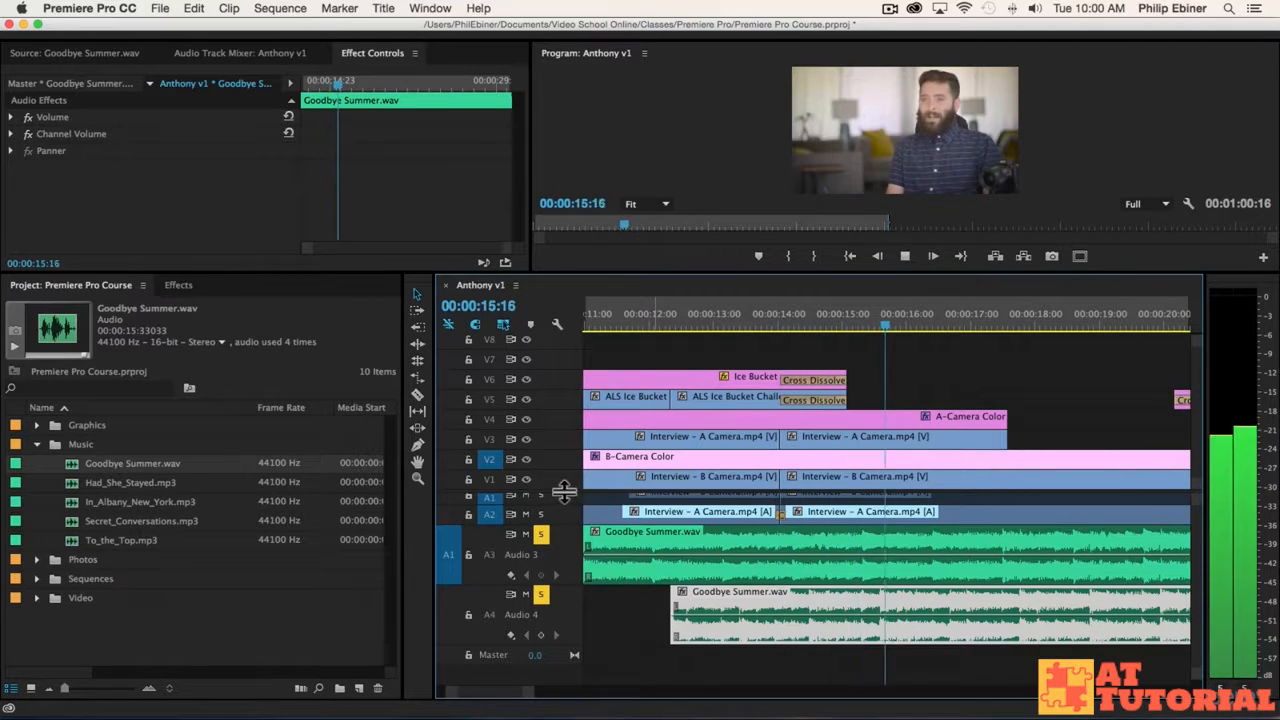
key("space")
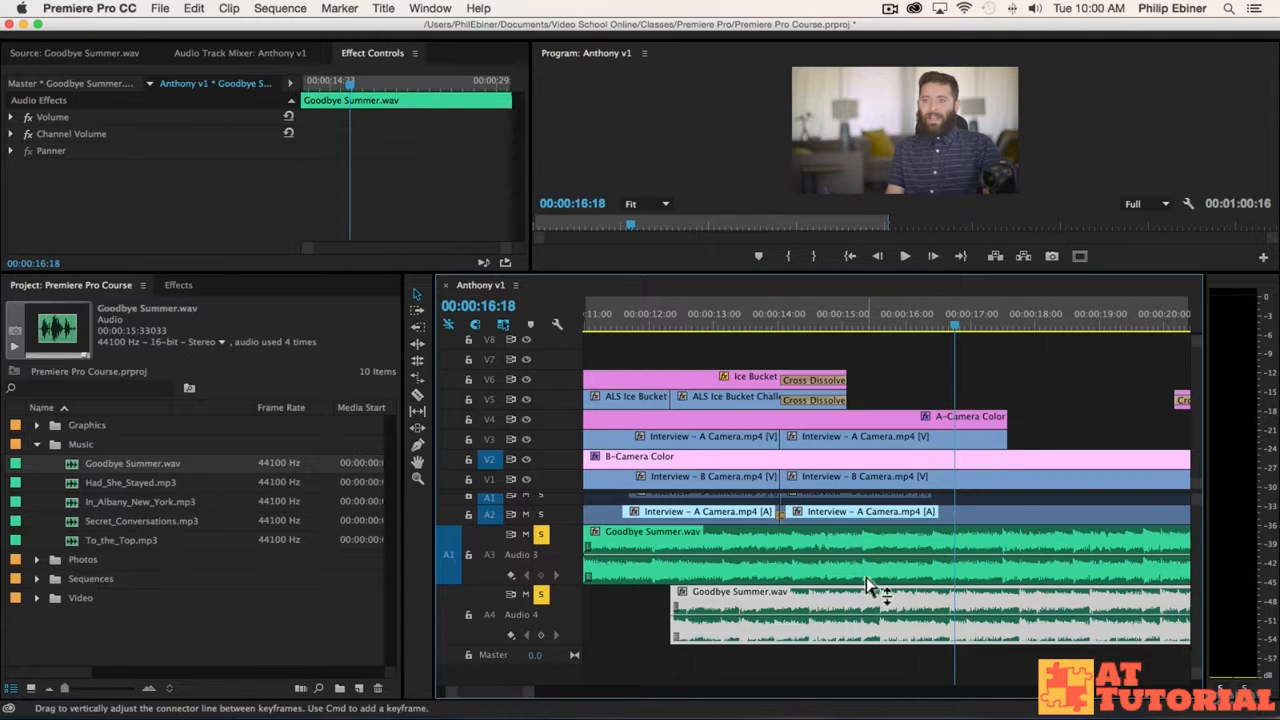
- Shift the A4 music clip further earlier so its waveform peaks match those on A3 around 00:00:16:18
mouse_move(920, 606)
left_mouse_down()
mouse_move(907, 606)
mouse_move(925, 604)
left_mouse_up()
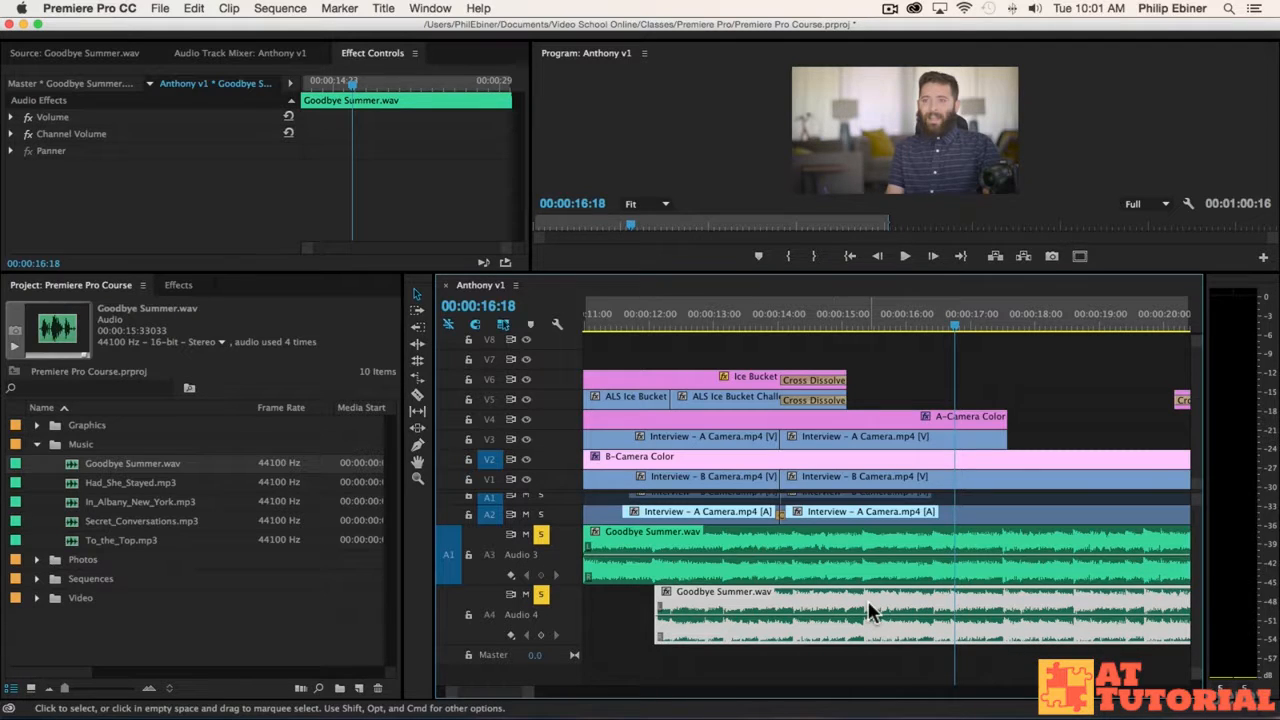
left_click_drag(869, 612, 870, 612)
key("=")
key("=")
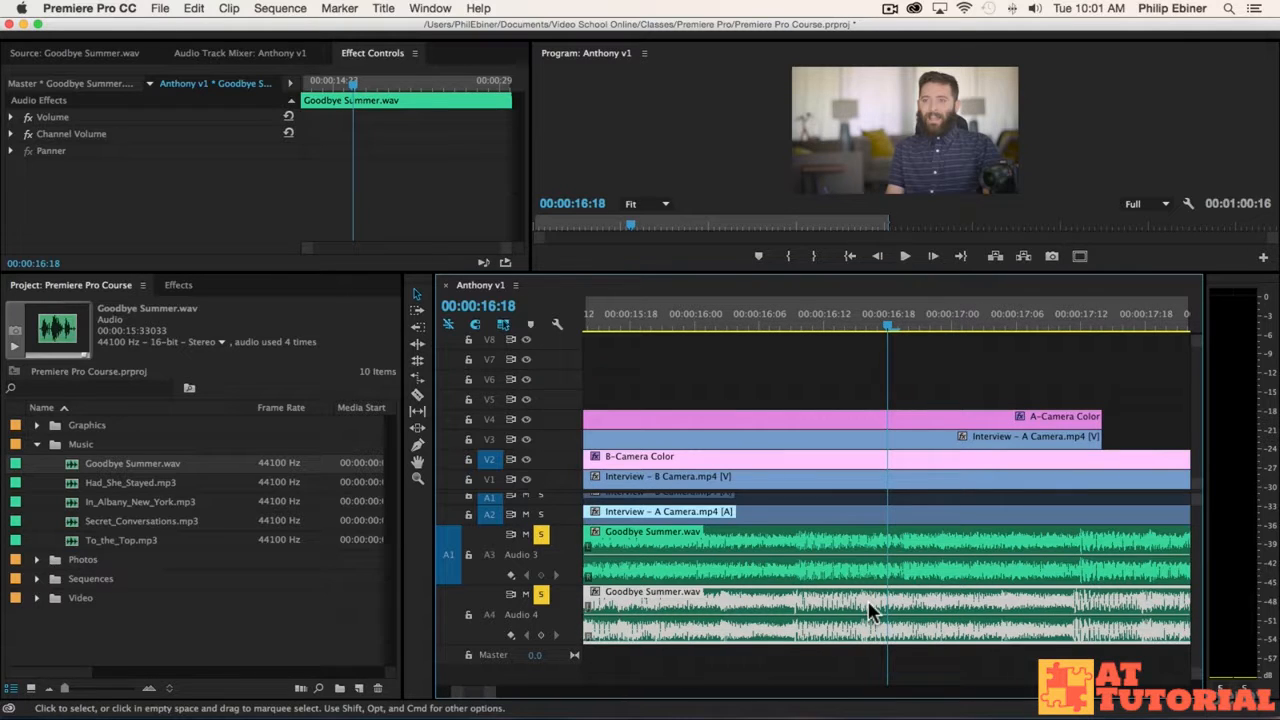
- Play the overlapping music clips from just before 00:00:15:05 to check how closely they are in sync
key("minus")
key("minus")
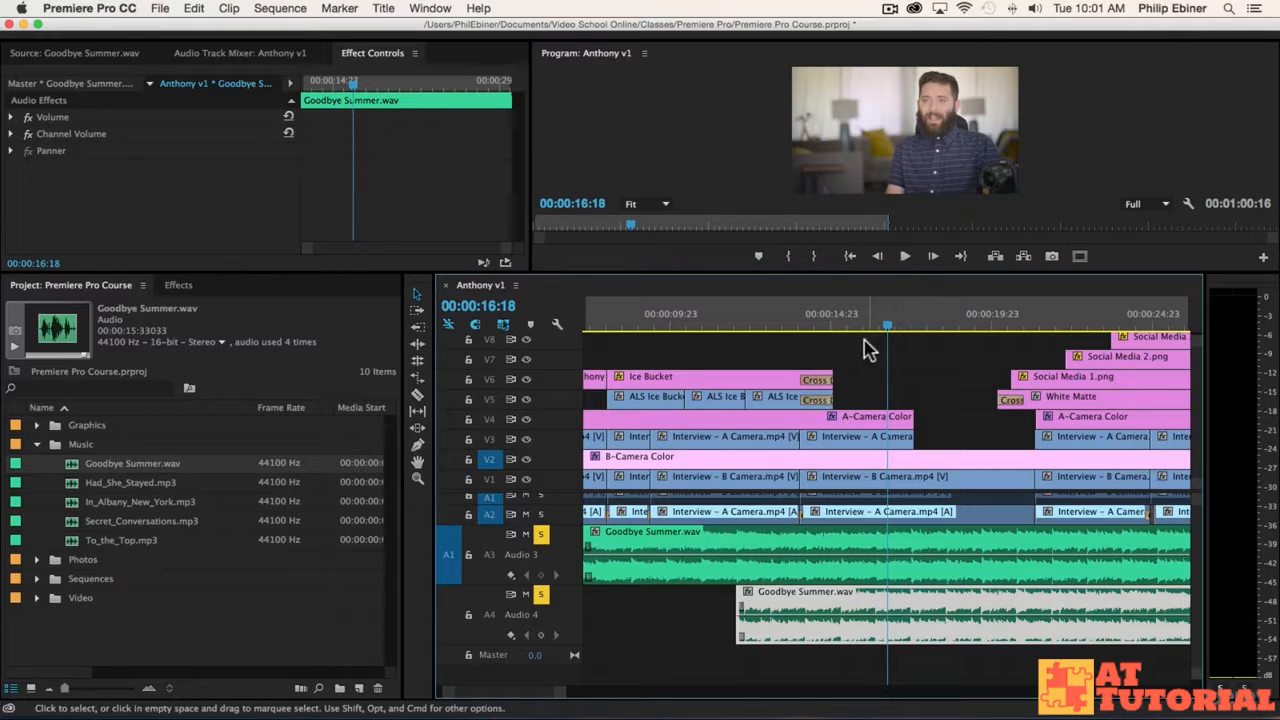
left_click(821, 328)
key("space")
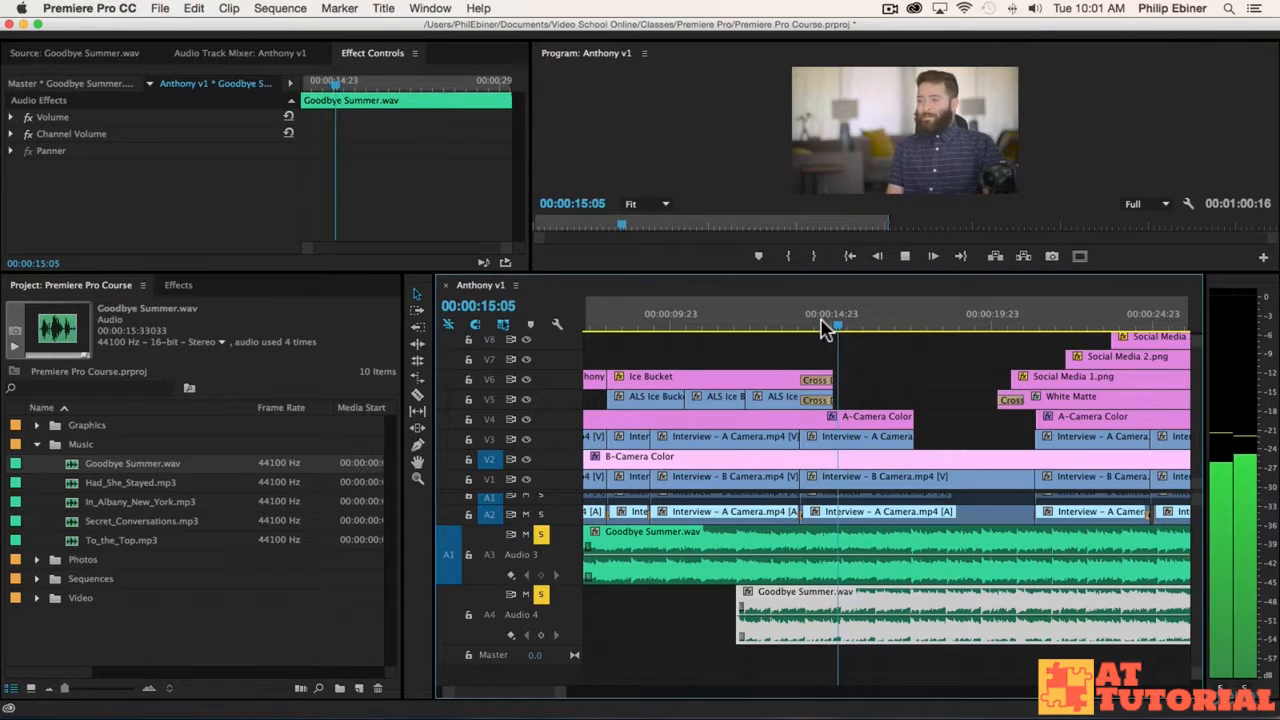
key("space")
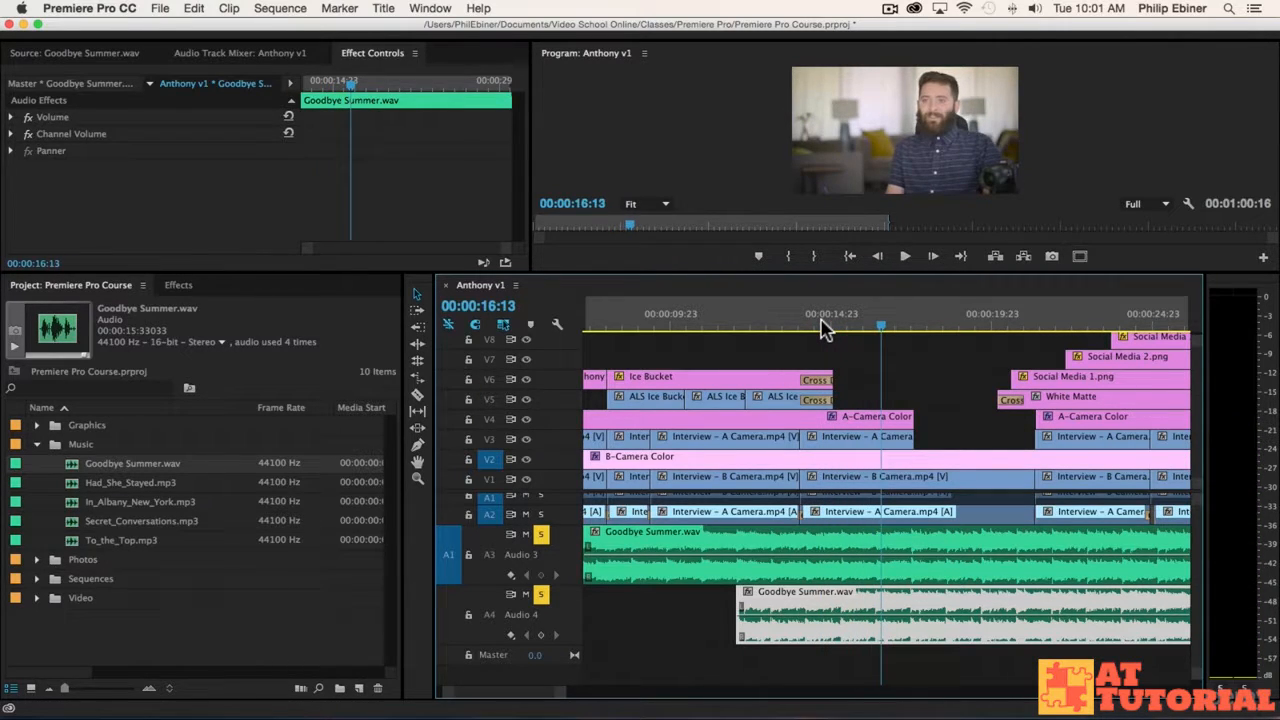
- Nudge the A4 music clip one frame later and play the overlap again
key("super+Right")
key("space")
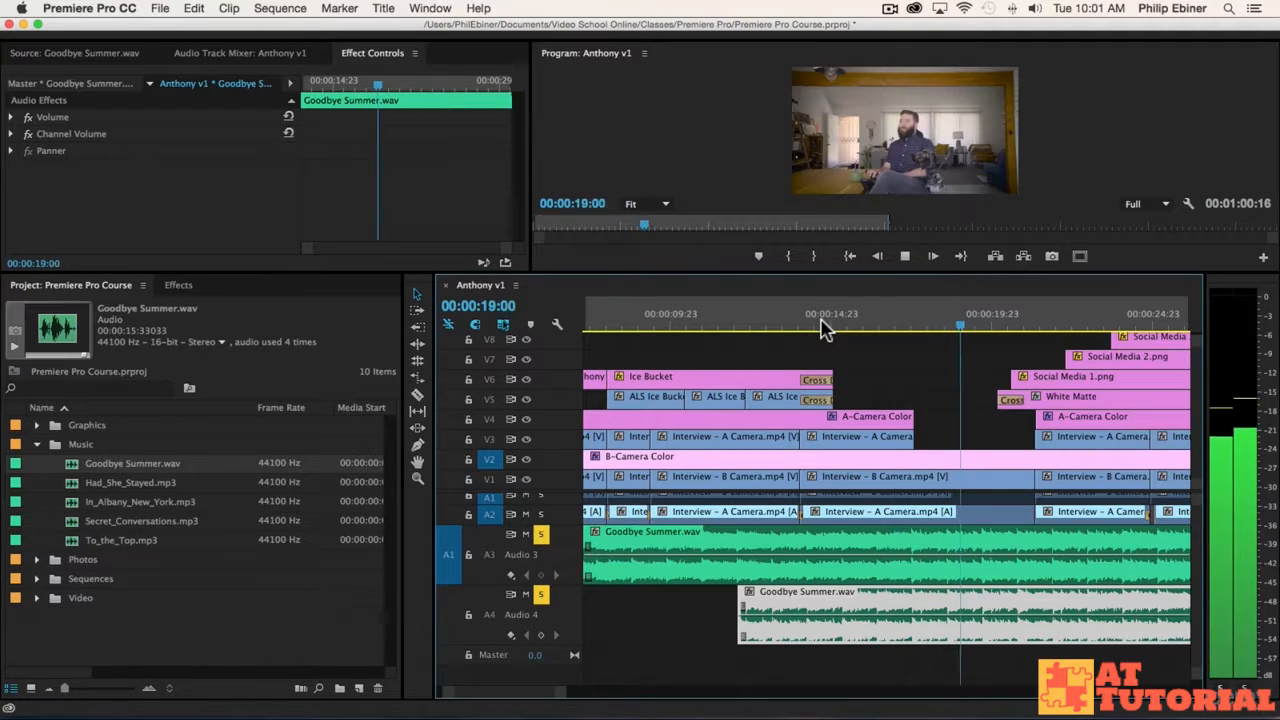
key("space")
- Cut both Goodbye Summer.wav clips, on A3 and A4, at 00:00:19:16
key("minus")
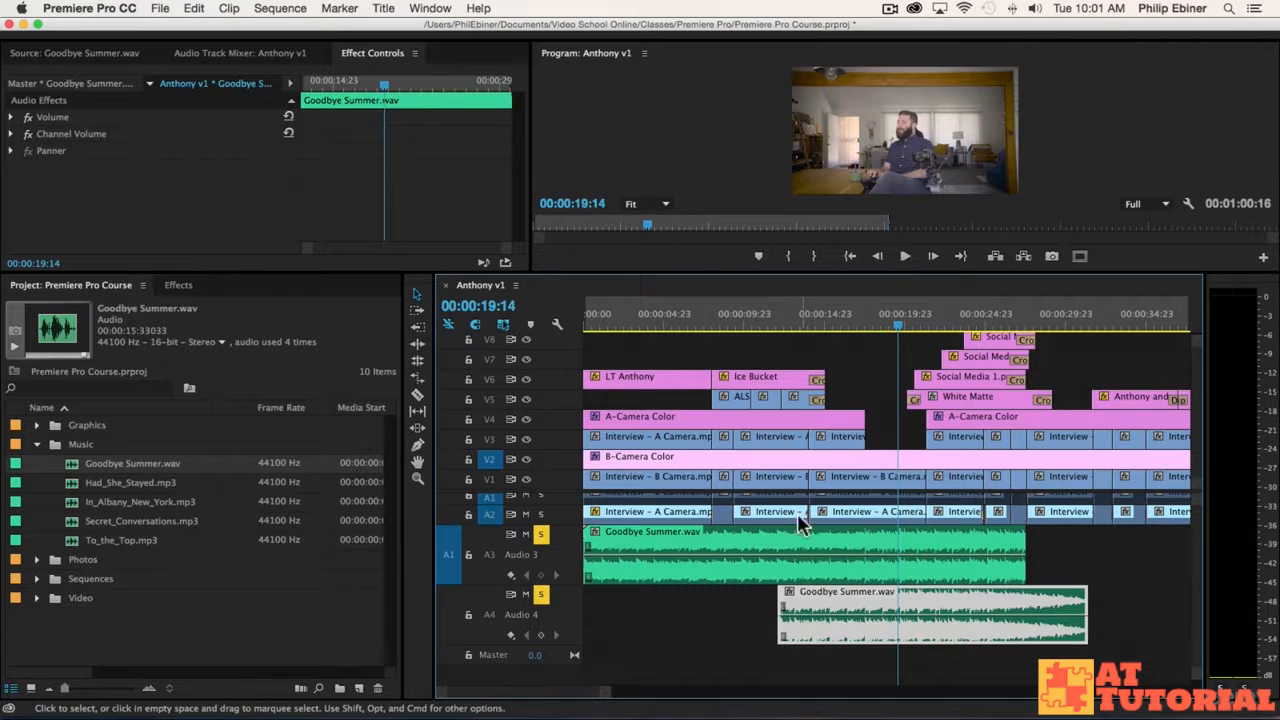
left_click(790, 600)
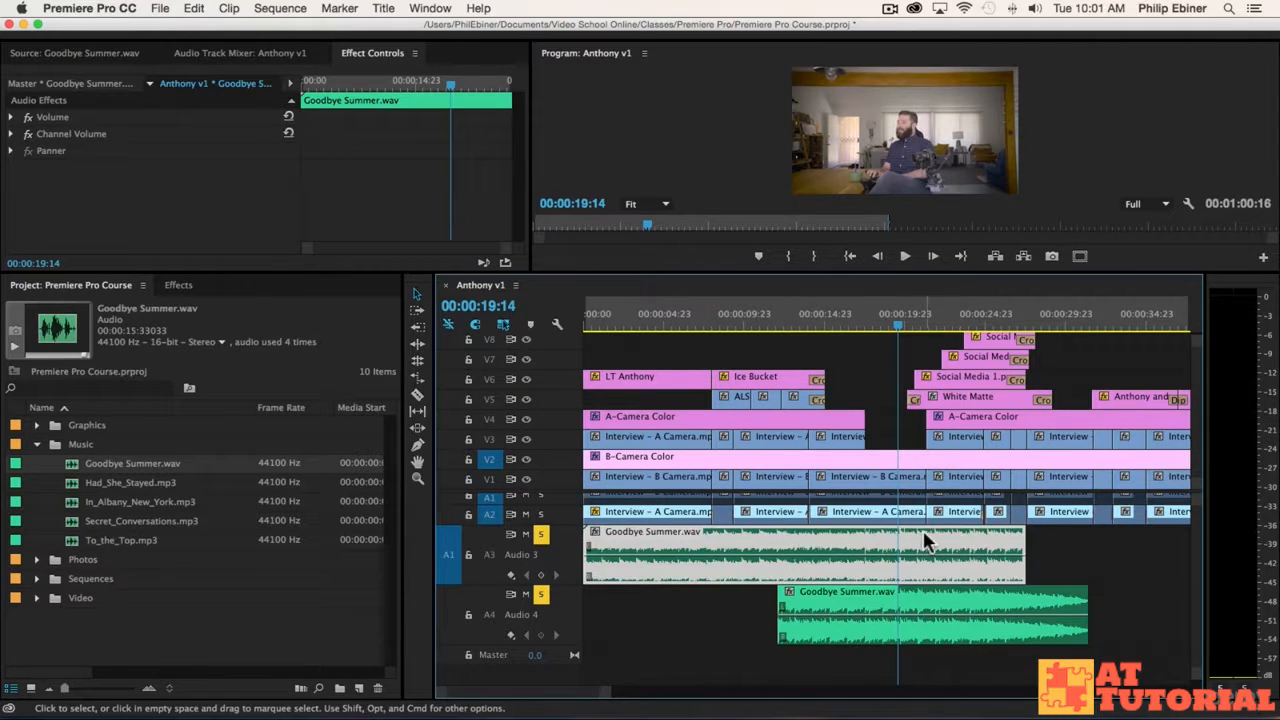
key("equal")
left_click(894, 320)
left_click(898, 322)
key("c")
left_click(899, 568)
left_click(898, 598)
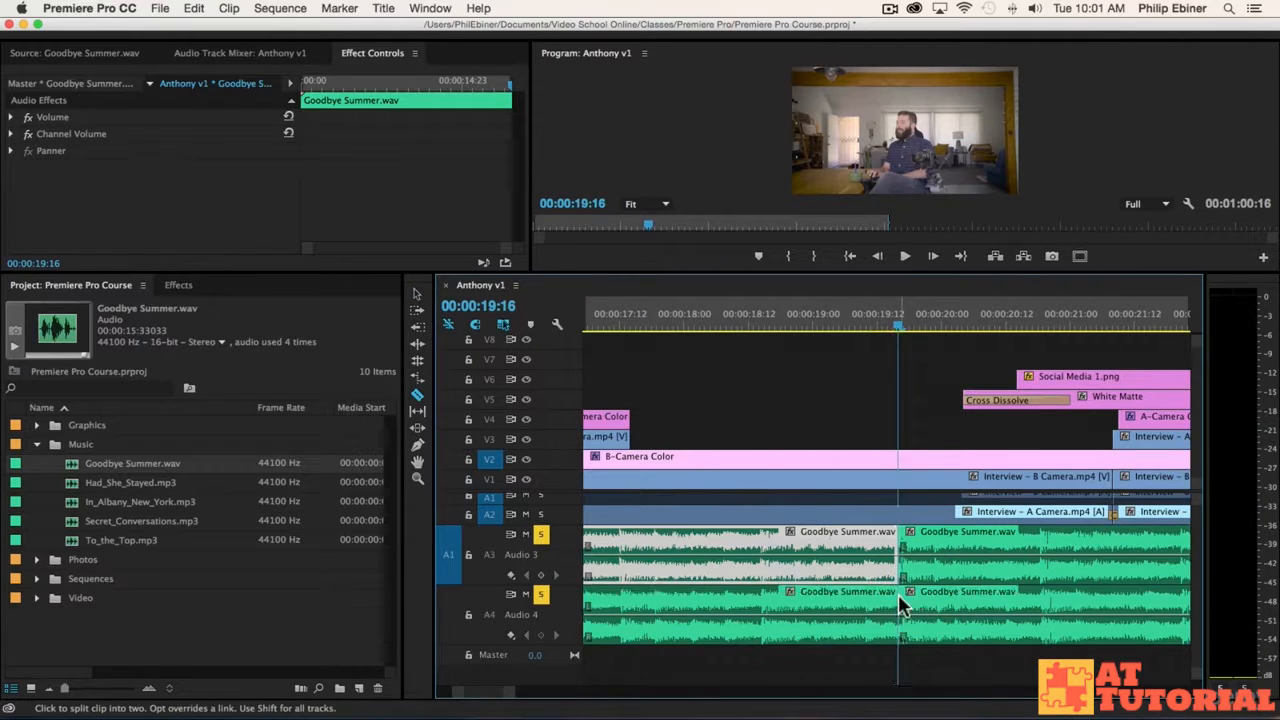
- Move the A4 section after the cut straight up onto Audio 3, and delete the section left on Audio 4
key("v")
left_click_drag(923, 606, 918, 551)
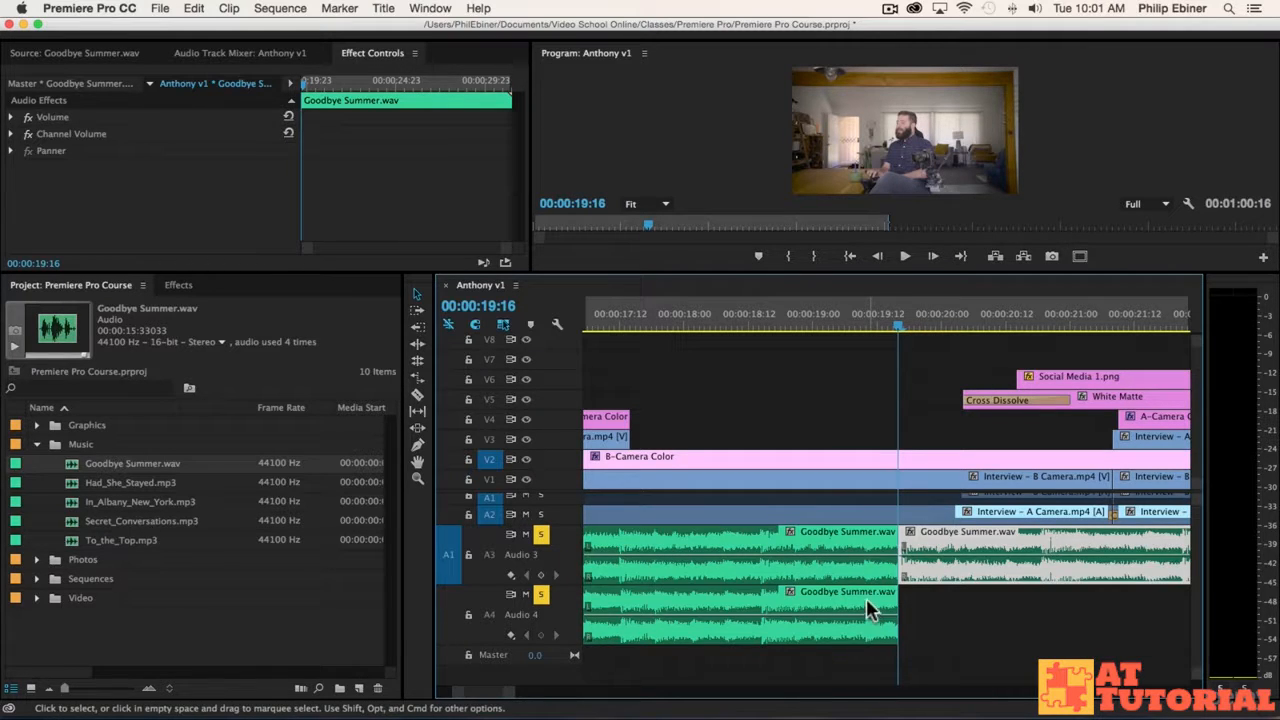
left_click(866, 598)
key("Delete")
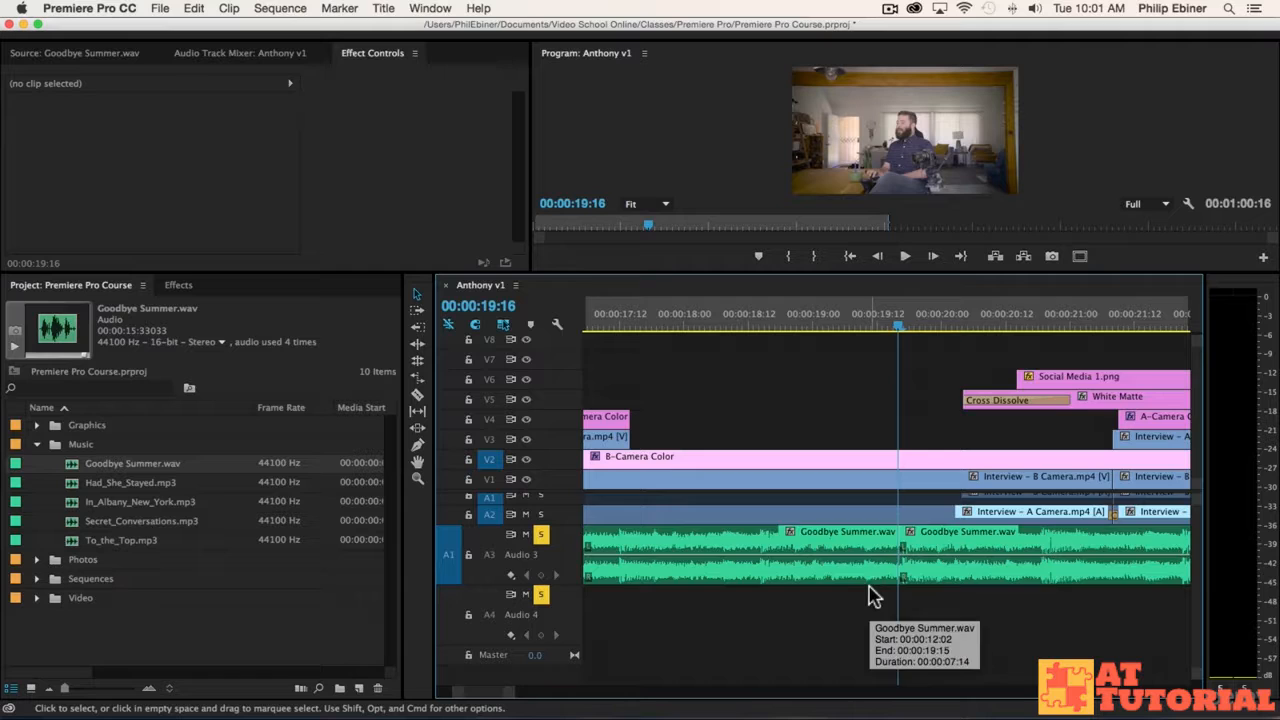
- Play the music on Audio 3 from about 00:00:17:09 across the join at 00:00:19:16 to check the edit
key("minus")
key("minus")
left_click(851, 317)
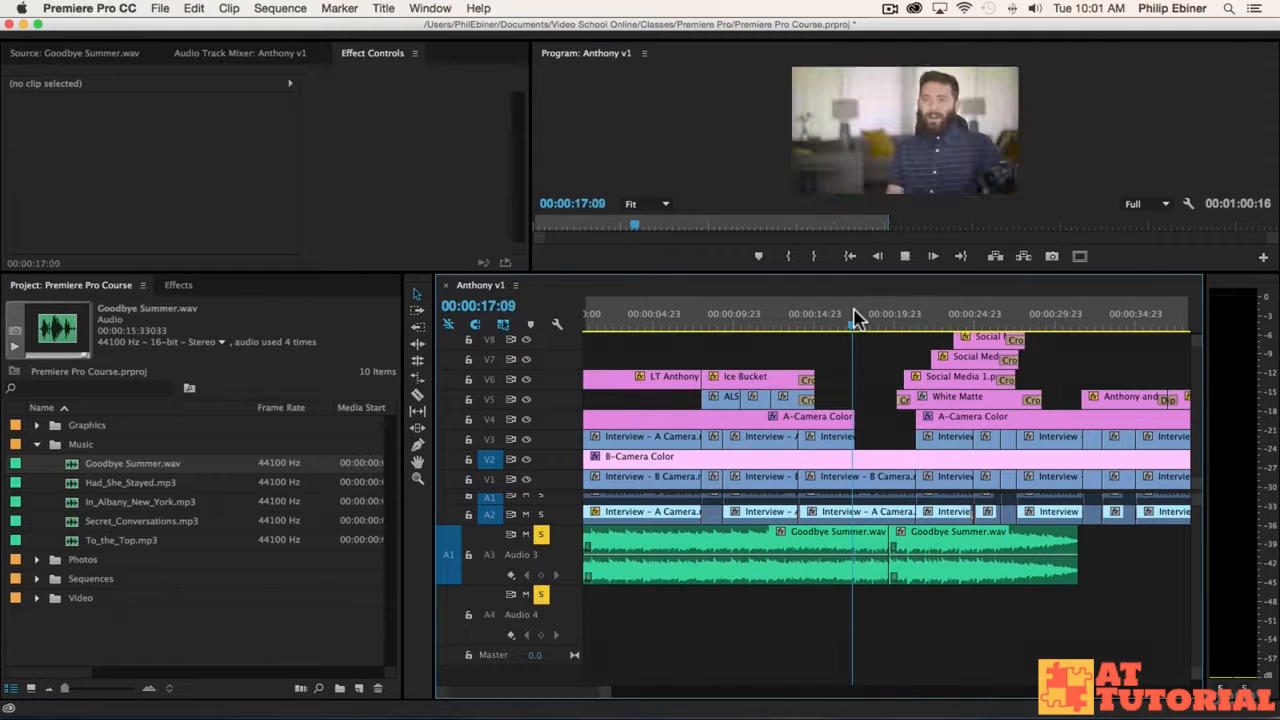
key("space")
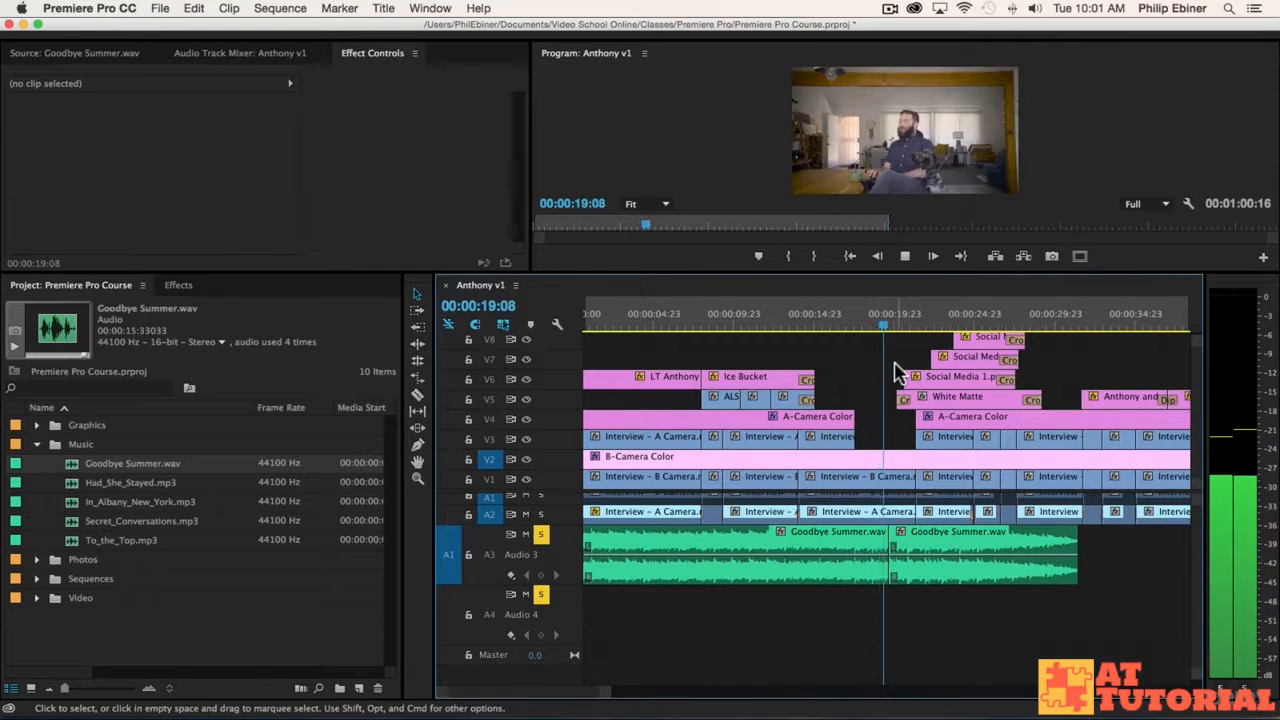
key("equal")
key("equal")
key("equal")
key("equal")
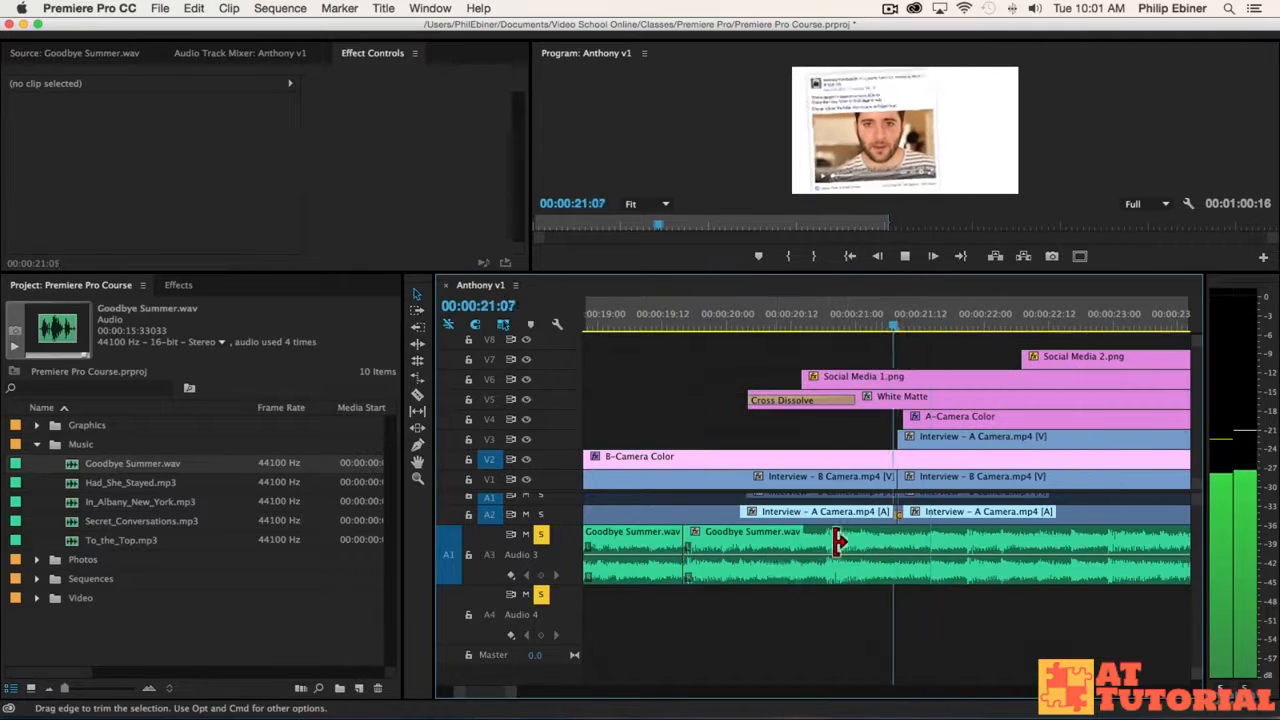
key("space")
- Apply the default Constant Power transition to the join between the two A3 music clips, and play across it
right_click(680, 548)
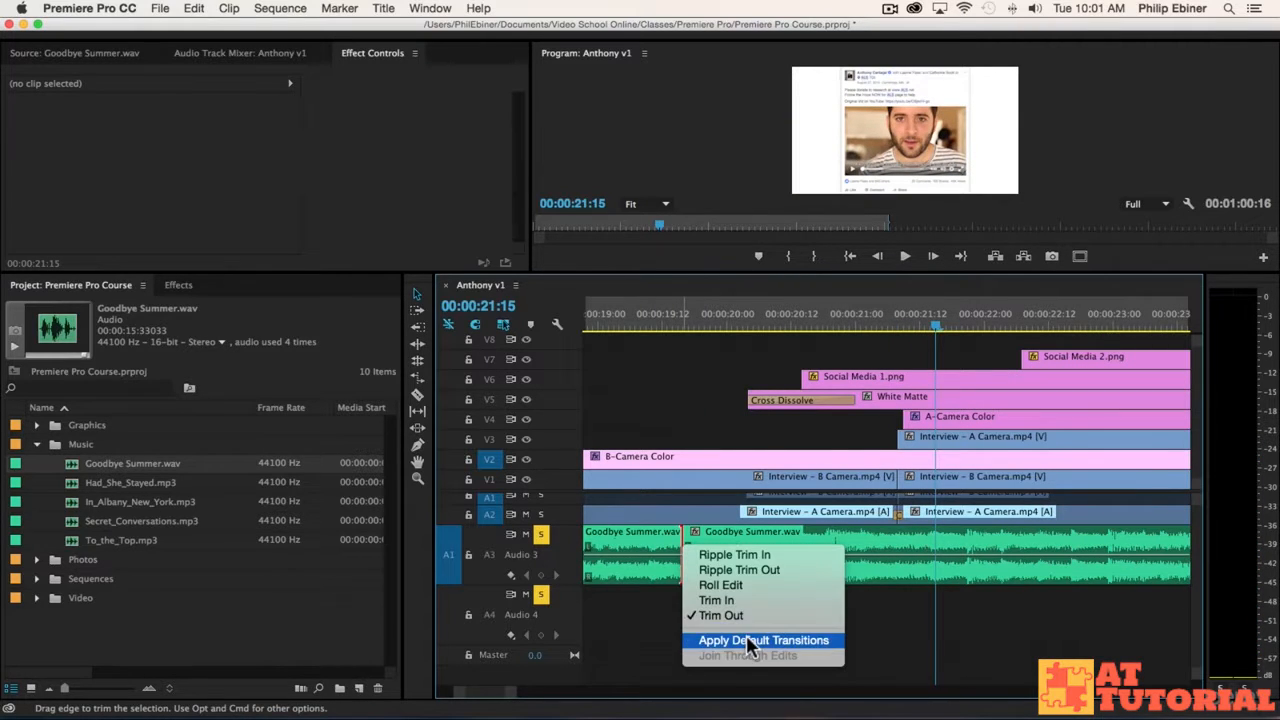
left_click(746, 635)
scroll(888, 352, "up", 3)
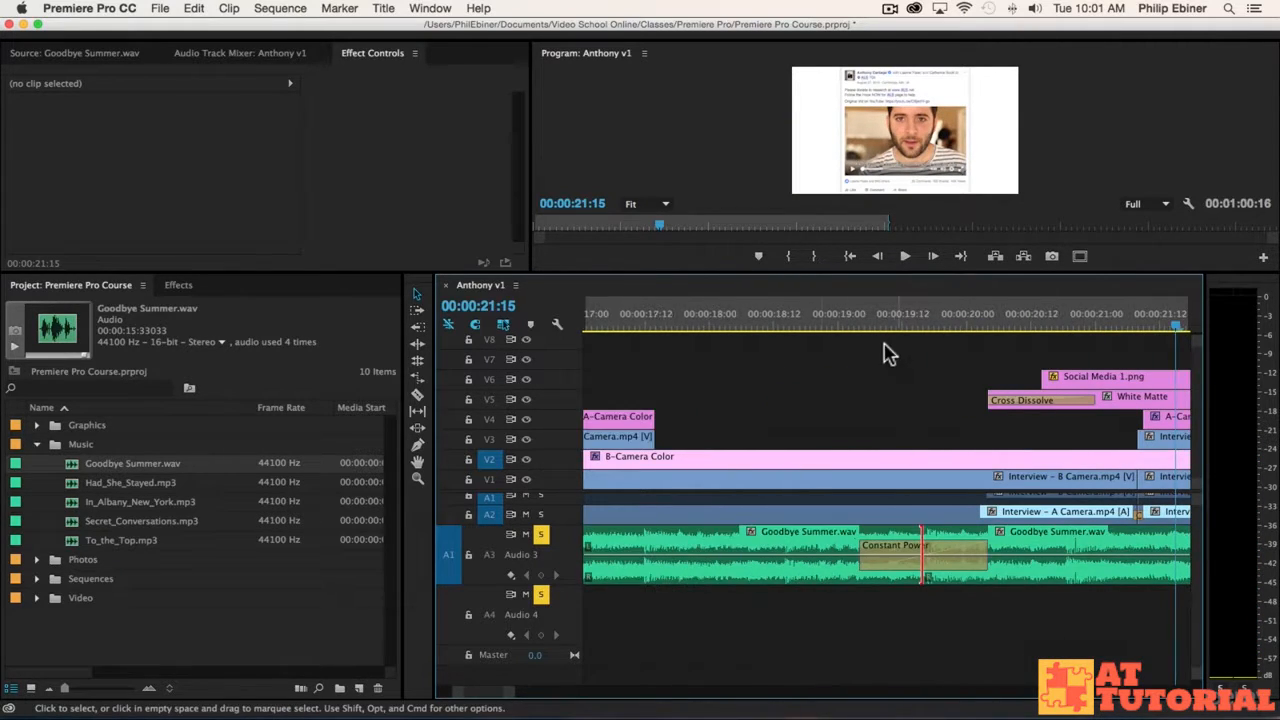
left_click(776, 320)
key("space")
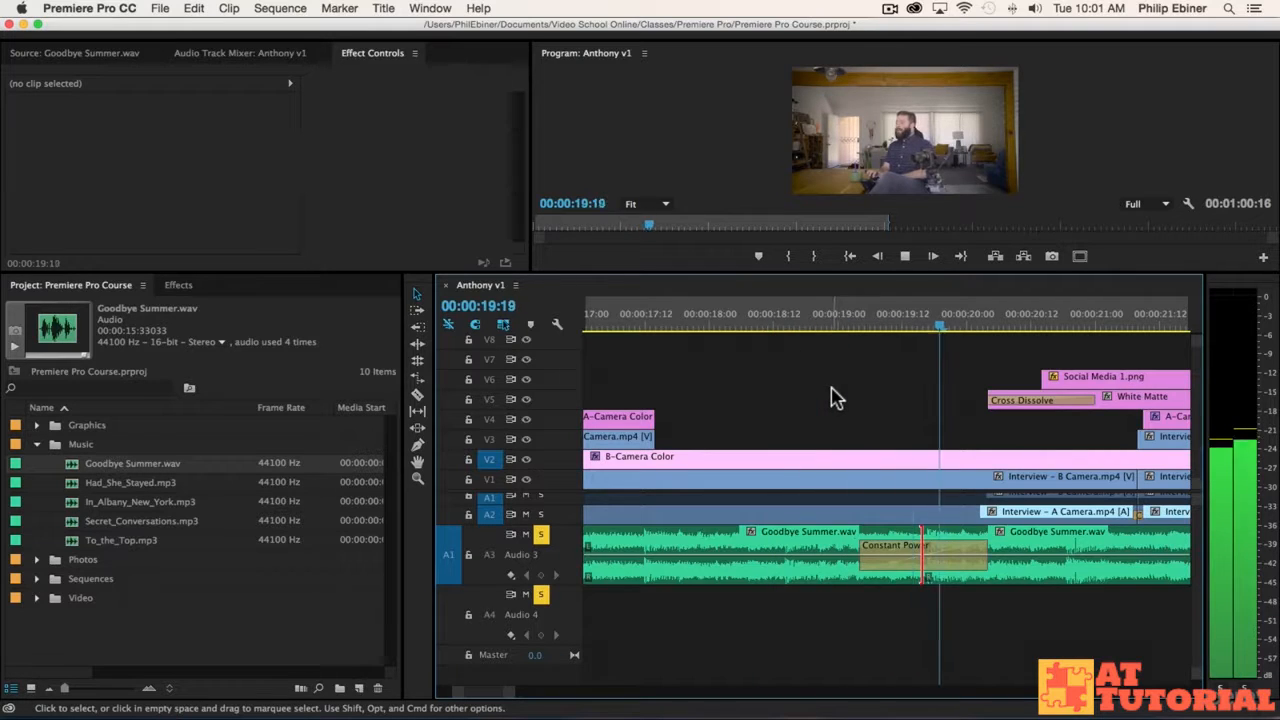
key("minus")
key("minus")
key("space")
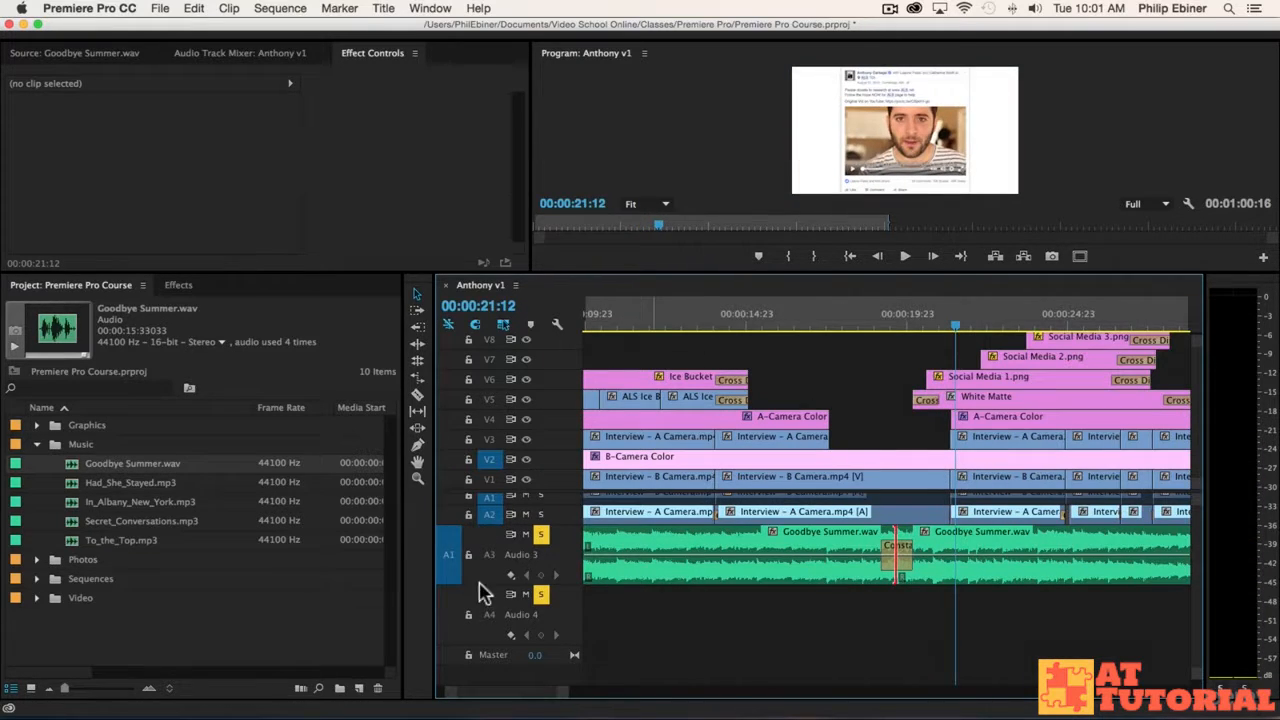
- Solo Audio 2 as well and play across the crossfade to hear the music join together with the dialogue
scroll(643, 571, "up", 1)
left_click(540, 522)
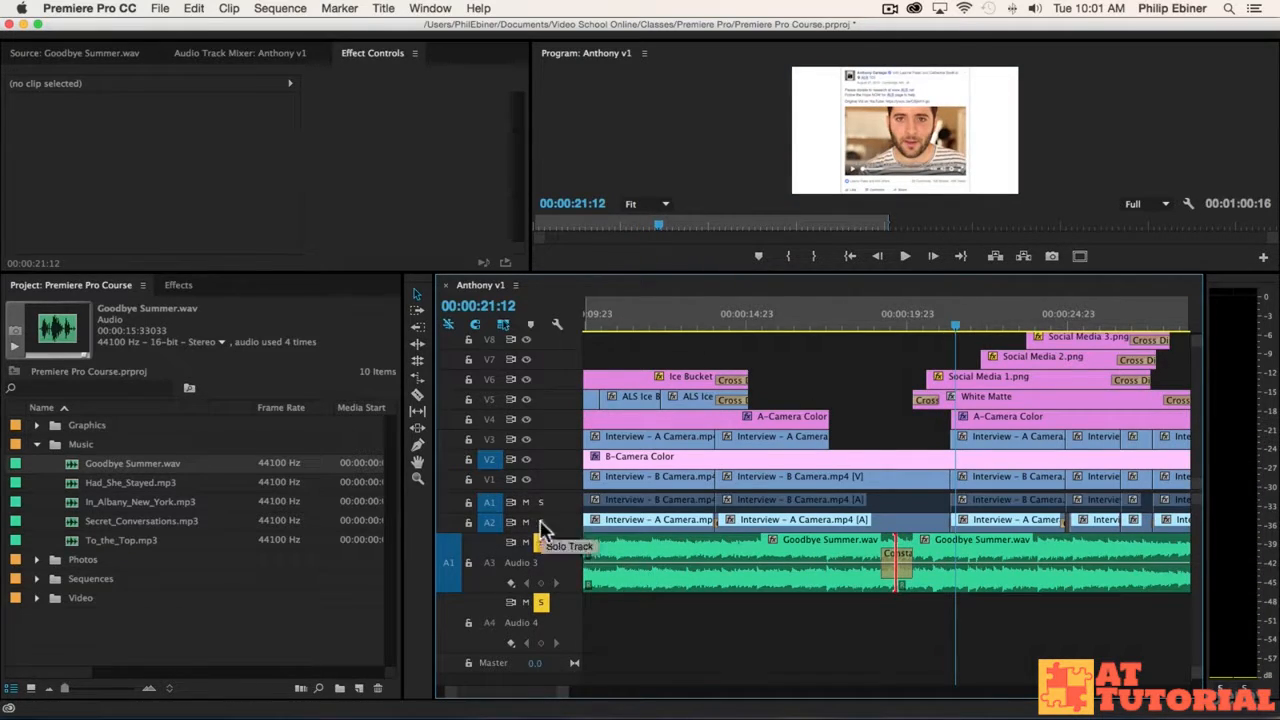
left_click(825, 319)
left_click(757, 315)
key("space")
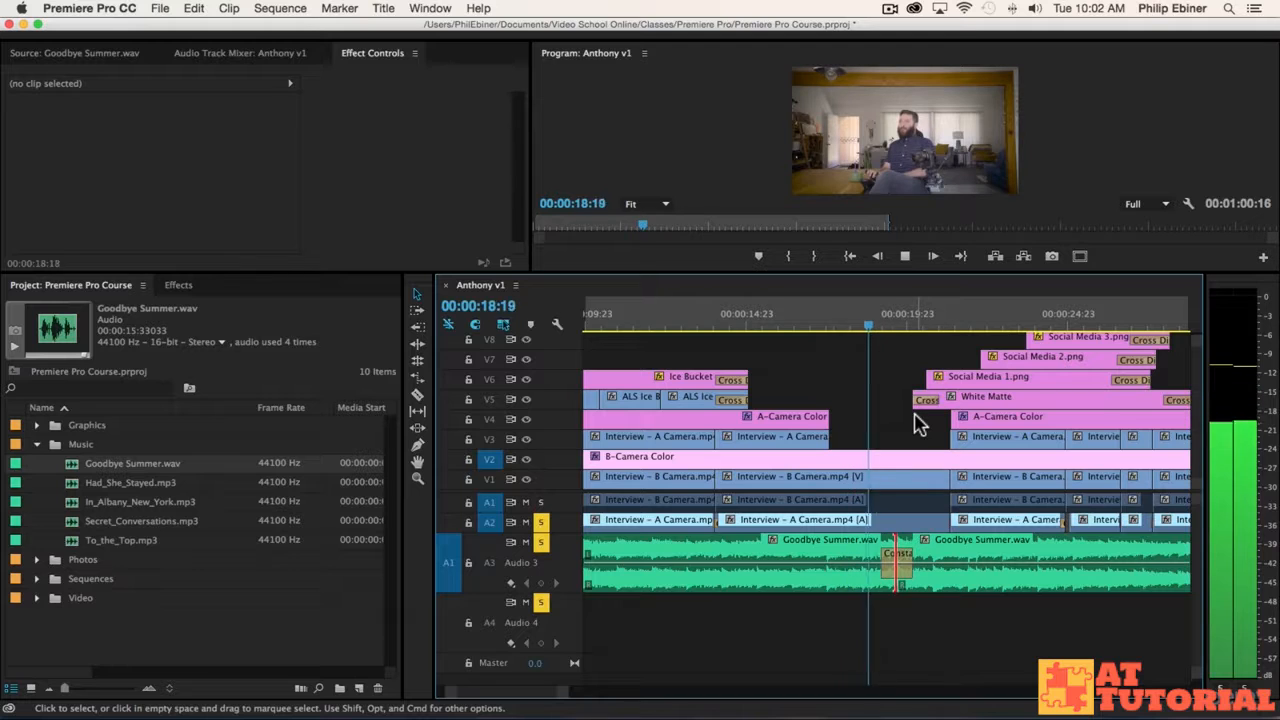
key("minus")
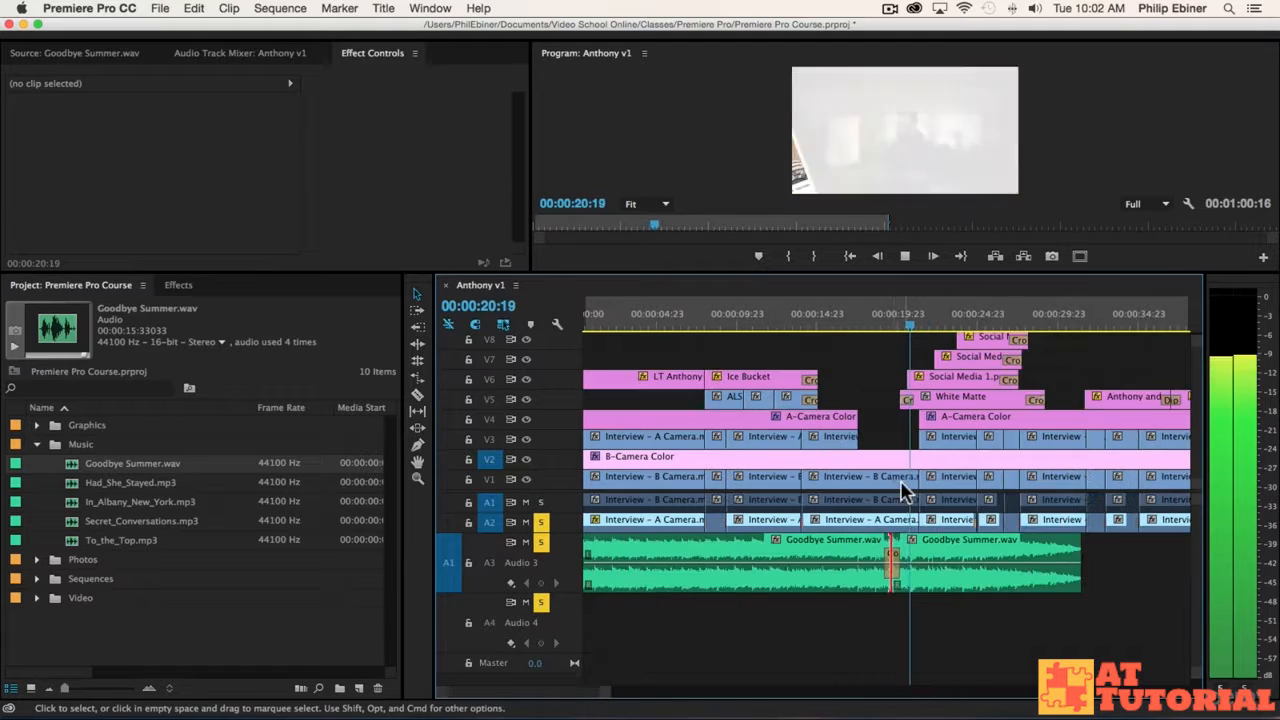
key("minus")
key("space")
- Play the music's ending with the dialogue from 00:00:28:18
left_click(817, 330)
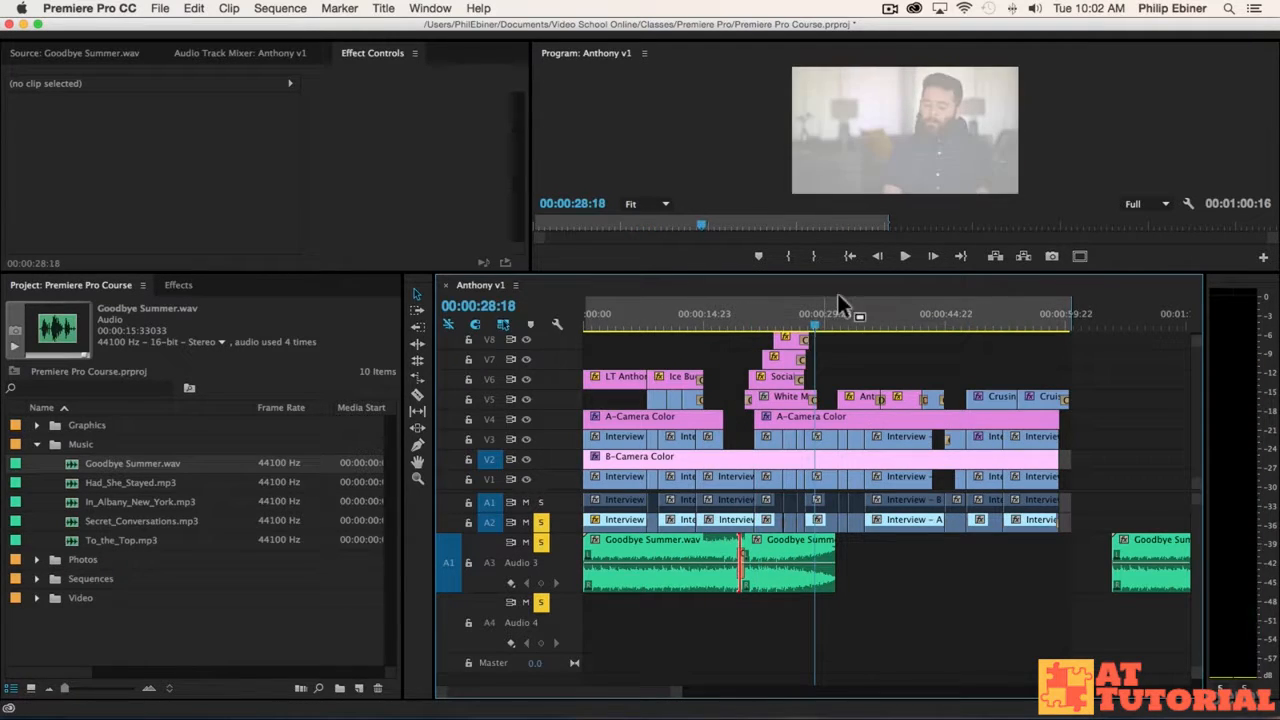
key("space")
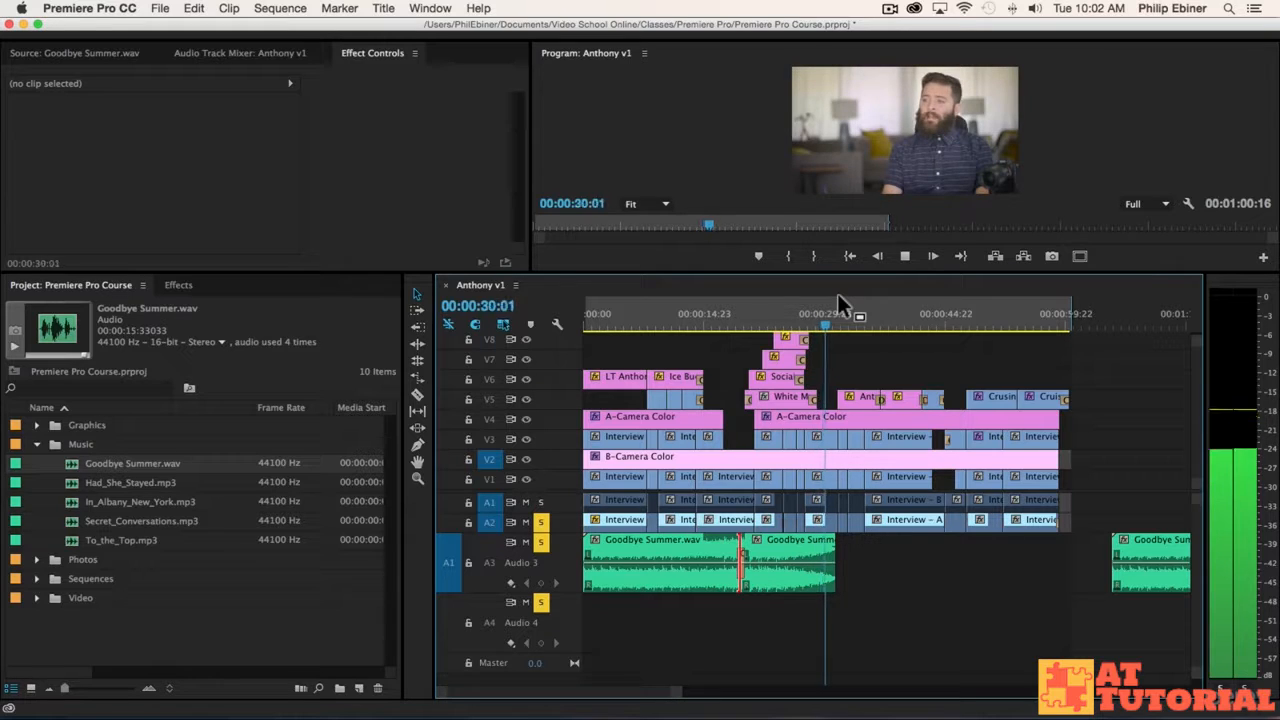
key("space")
- Turn off solo on Audio 4, Audio 3 and Audio 2
left_click(539, 604)
left_click(541, 543)
left_click(542, 522)
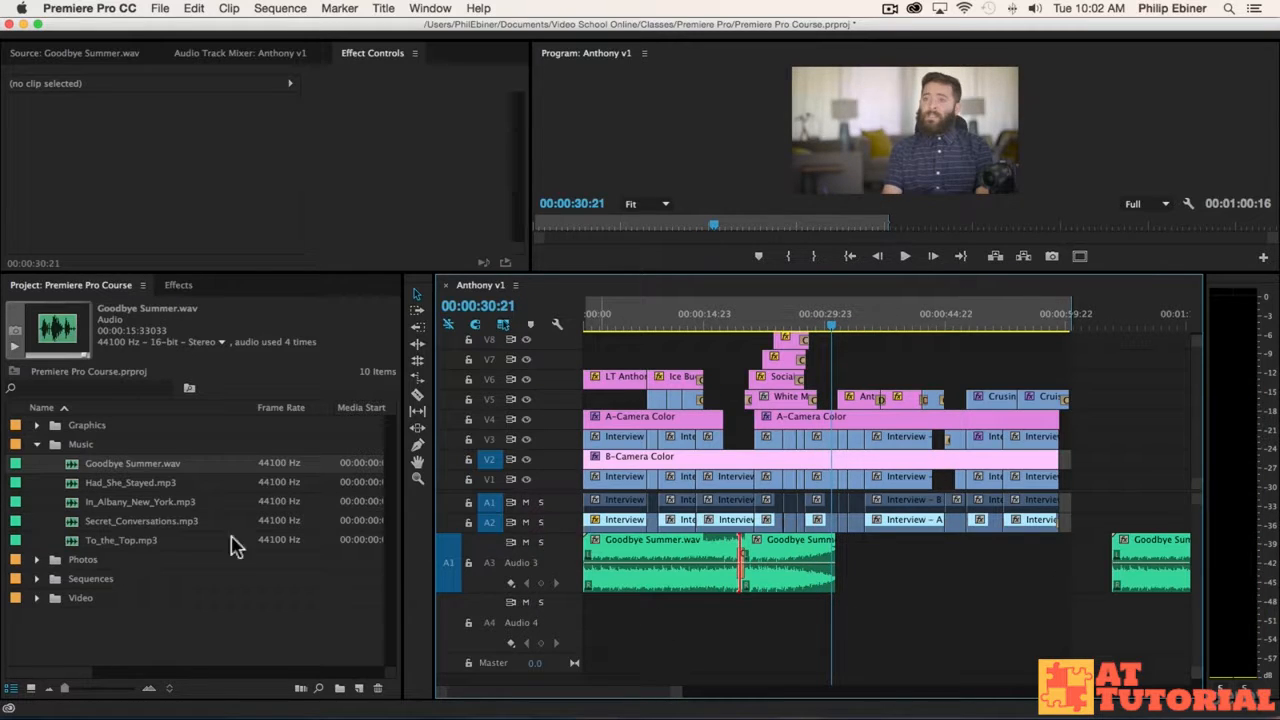
- Open Secret_Conversations.mp3 as the source and mark an in point at 00;02;15;10 near the song's ending
double_click(155, 521)
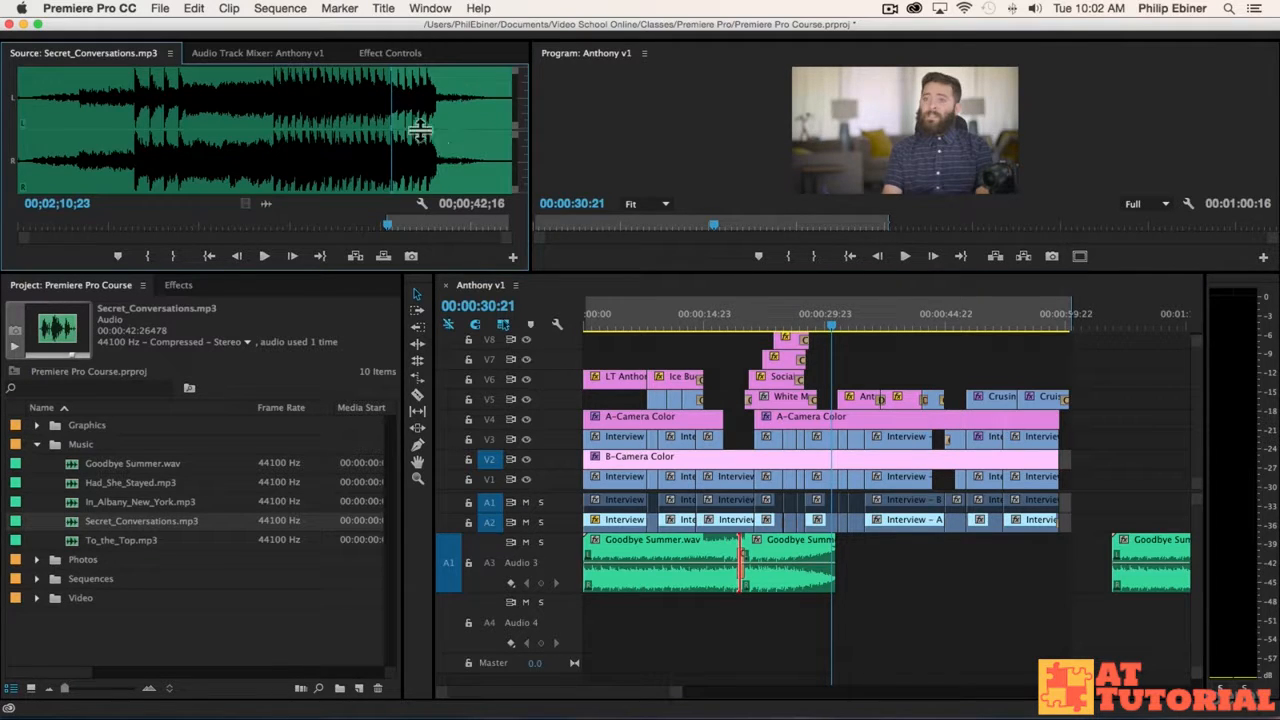
left_click(399, 108)
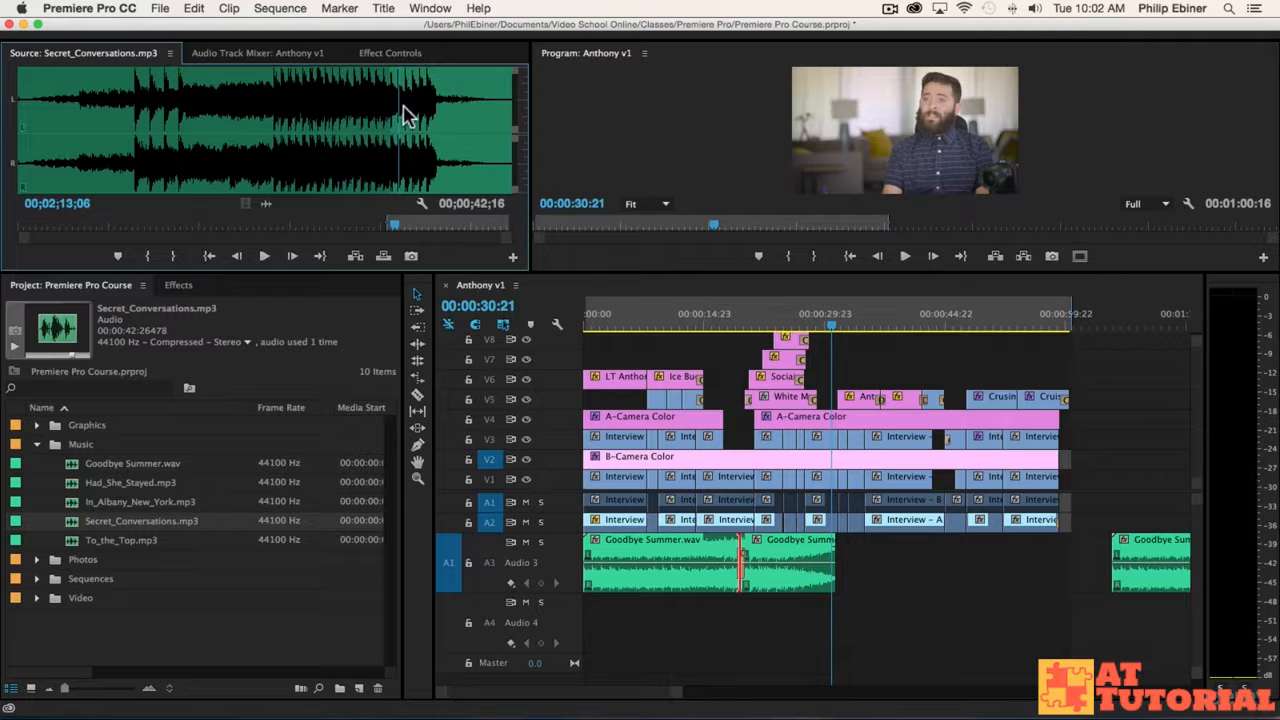
left_click(401, 223)
key("i")
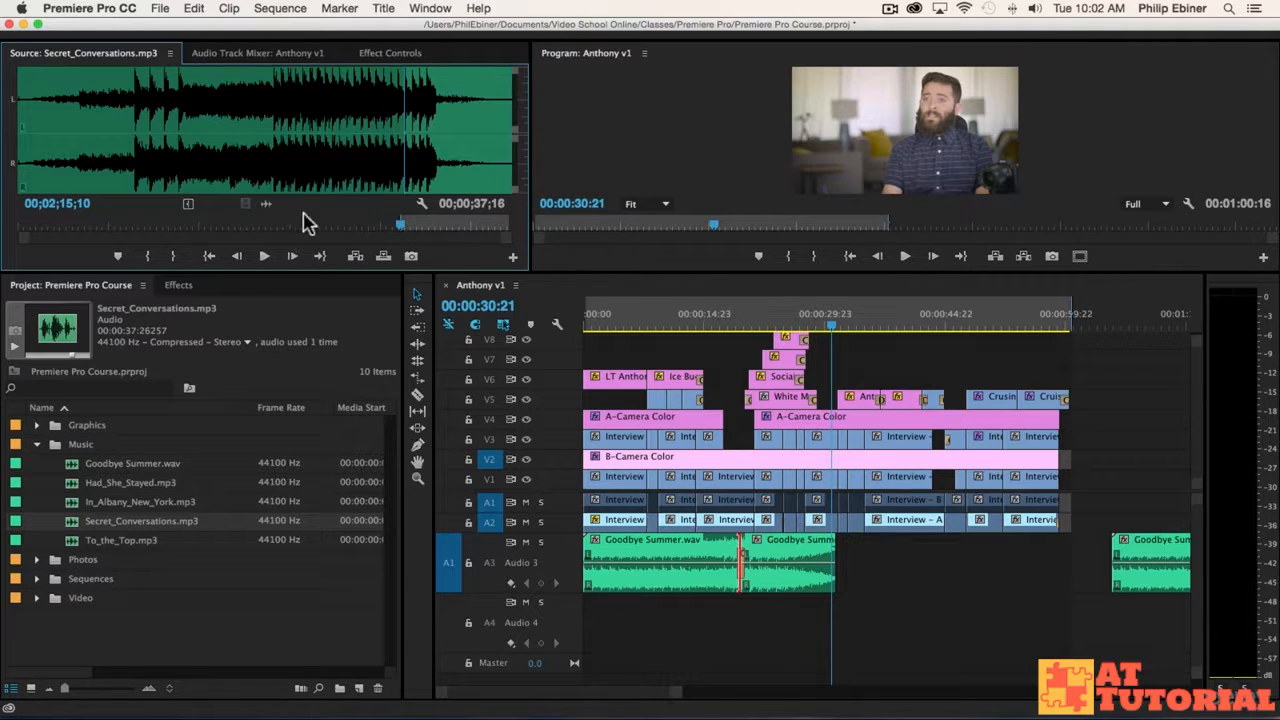
- Place the marked Secret_Conversations audio on Audio 4 just after the first song's end, and undo the stray sequence out point
left_click_drag(268, 204, 815, 655)
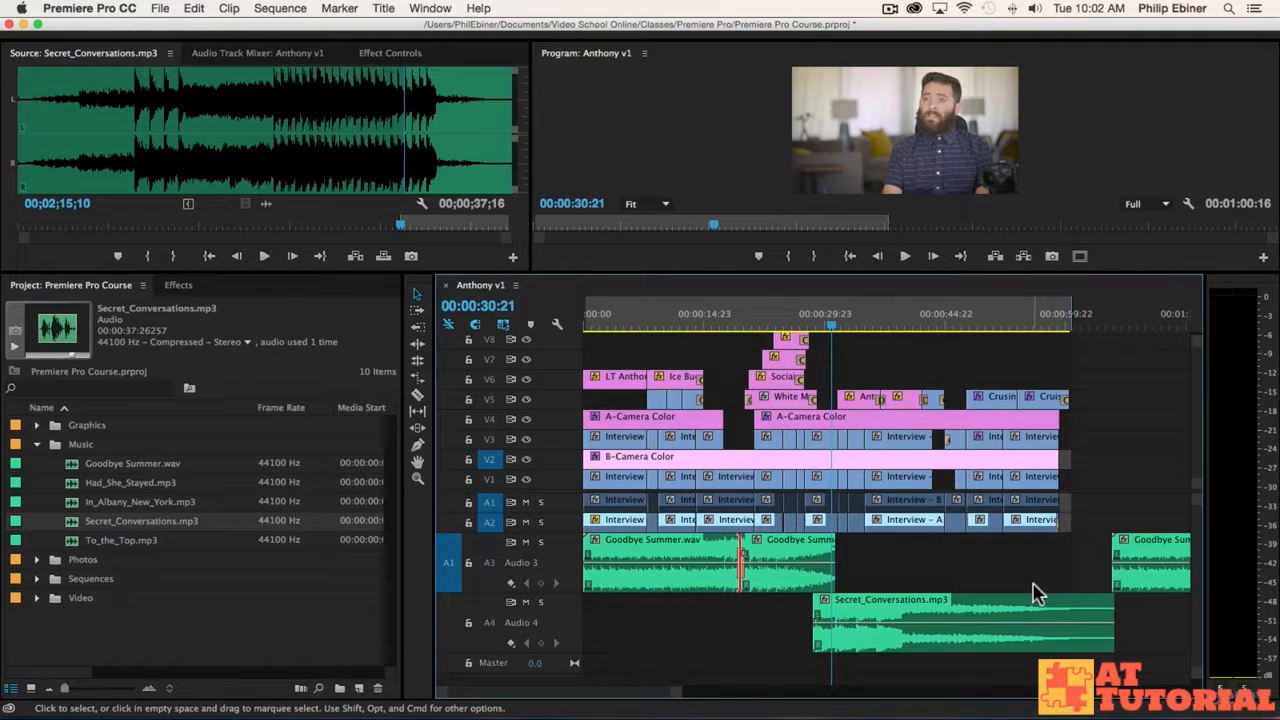
left_click_drag(1022, 610, 1052, 607)
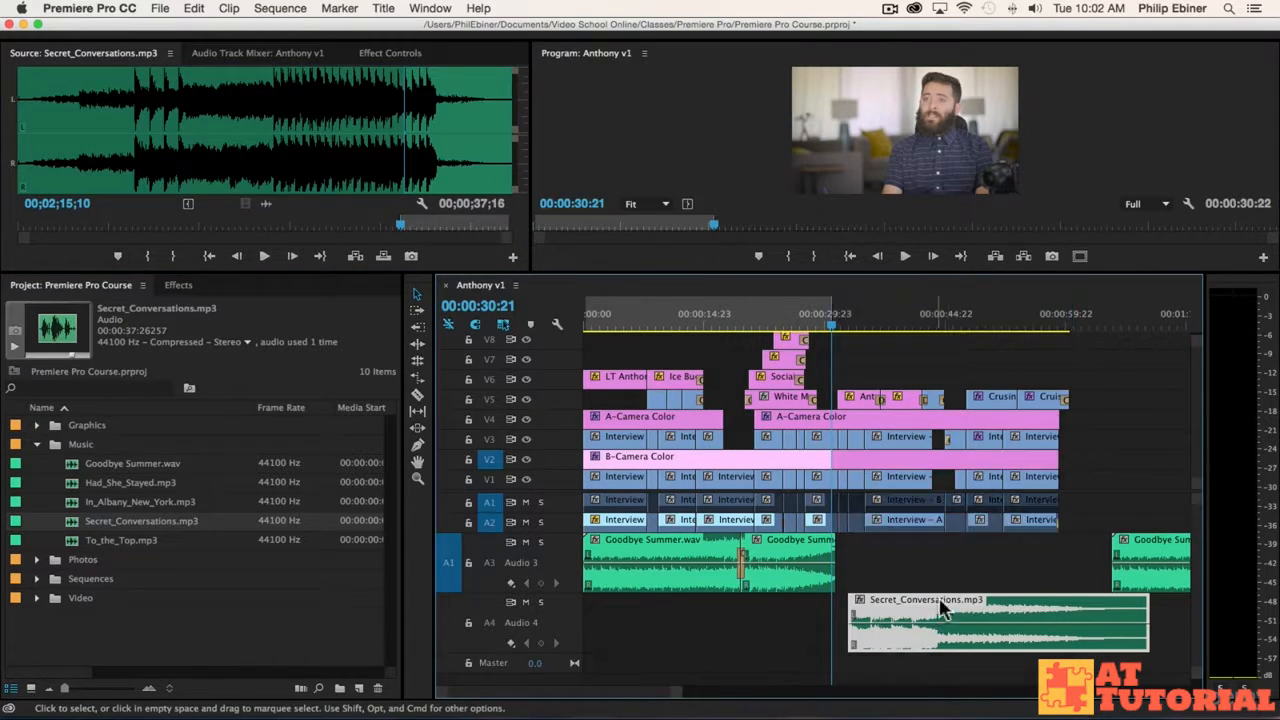
key("super+z")
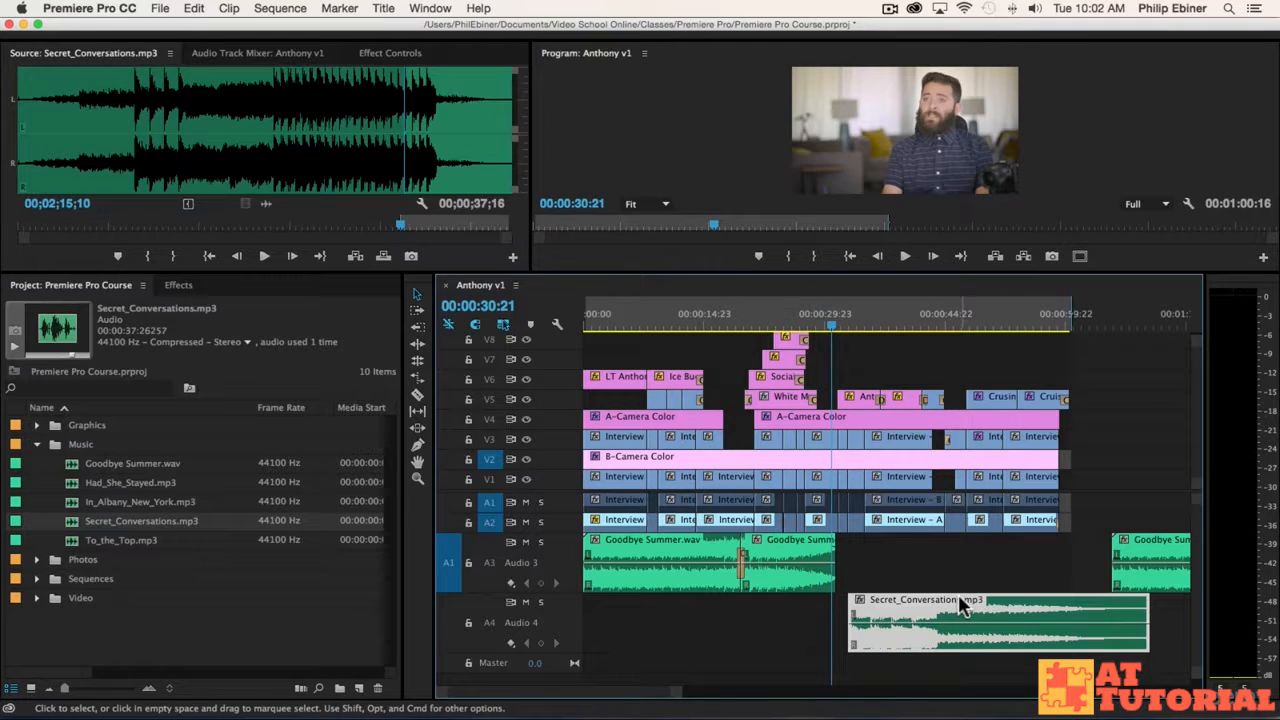
- Move the Secret_Conversations clip on Audio 4 to start at 00:00:47:21, aligning its final hit with the interview's end, and play the ending
key("equal")
scroll(1008, 587, "right", 5)
scroll(1008, 594, "right", 2)
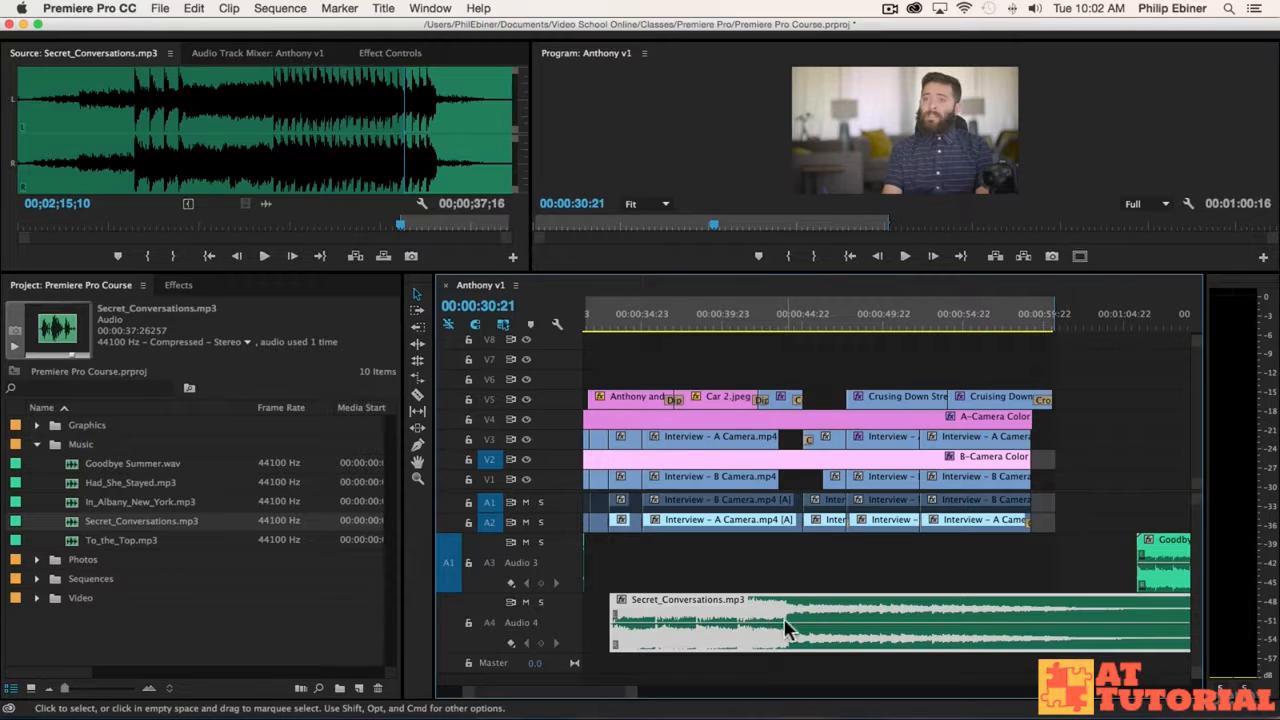
scroll(910, 617, "right", 9)
left_click_drag(720, 606, 928, 612)
left_click(906, 318)
key("space")
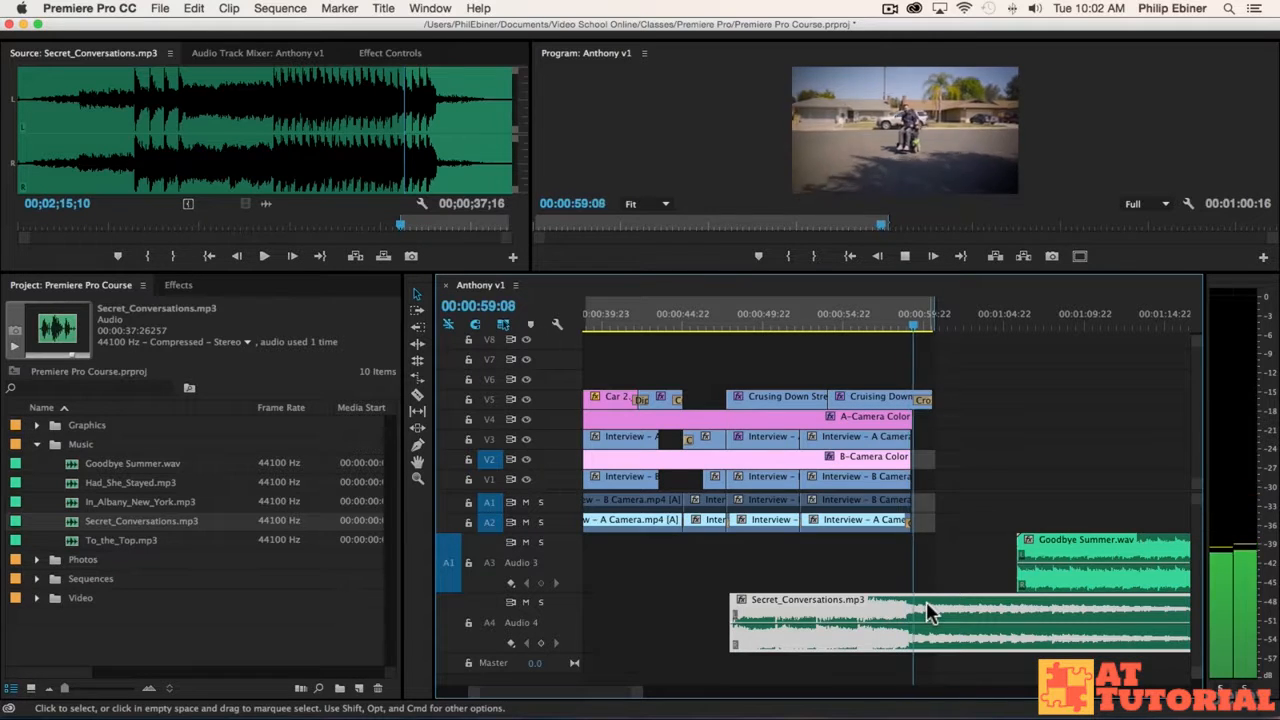
left_click(897, 318)
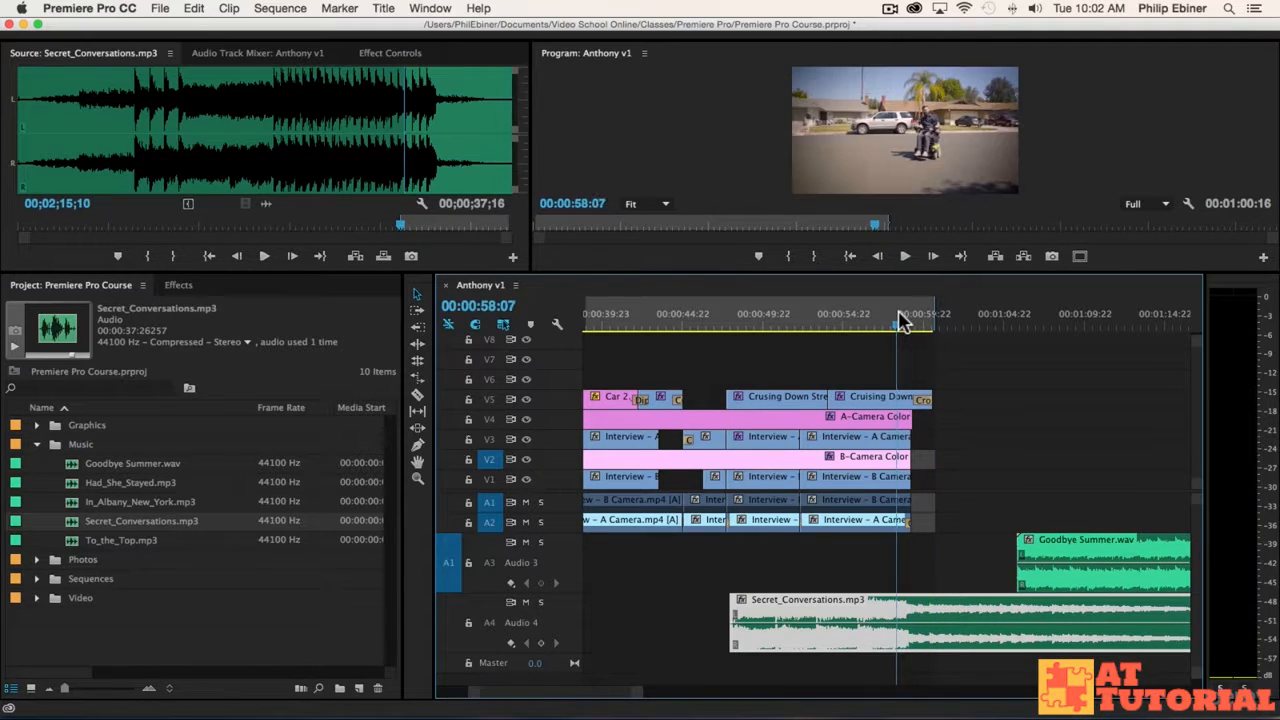
- Cut the Secret_Conversations clip on Audio 4 at the end of the video and delete the part beyond it
key("c")
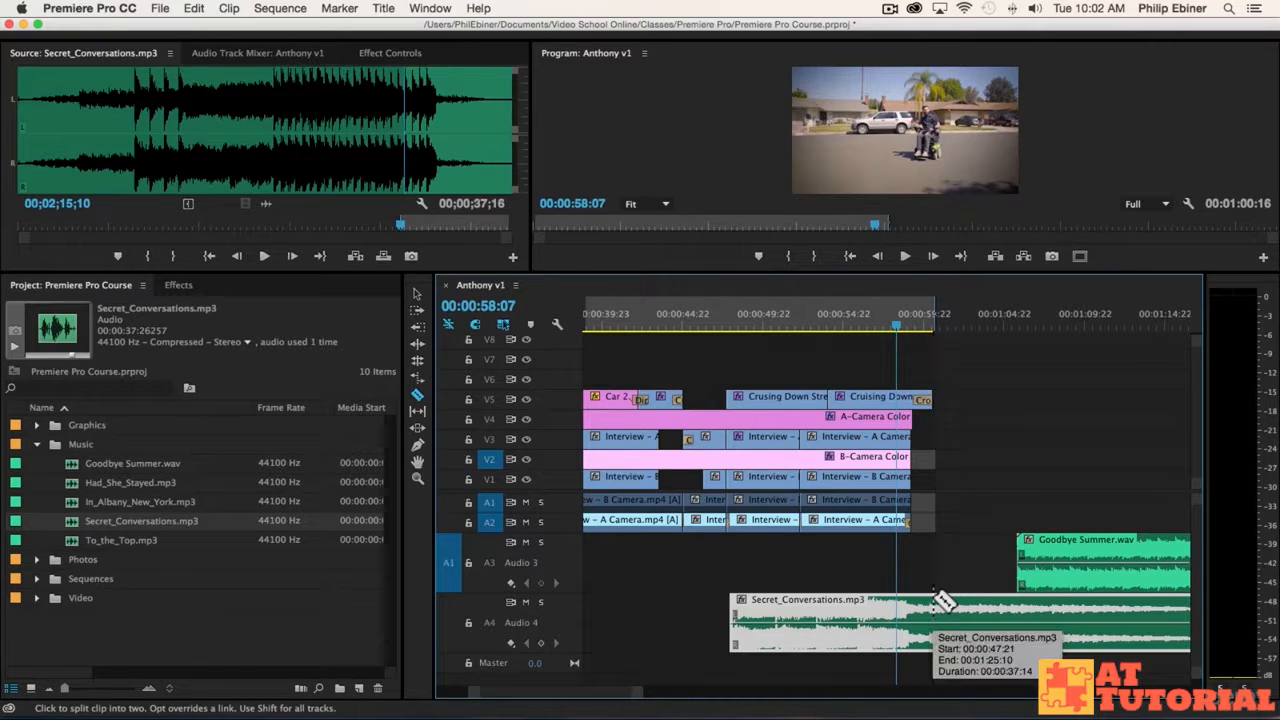
left_click(933, 601)
key("v")
left_click(975, 620)
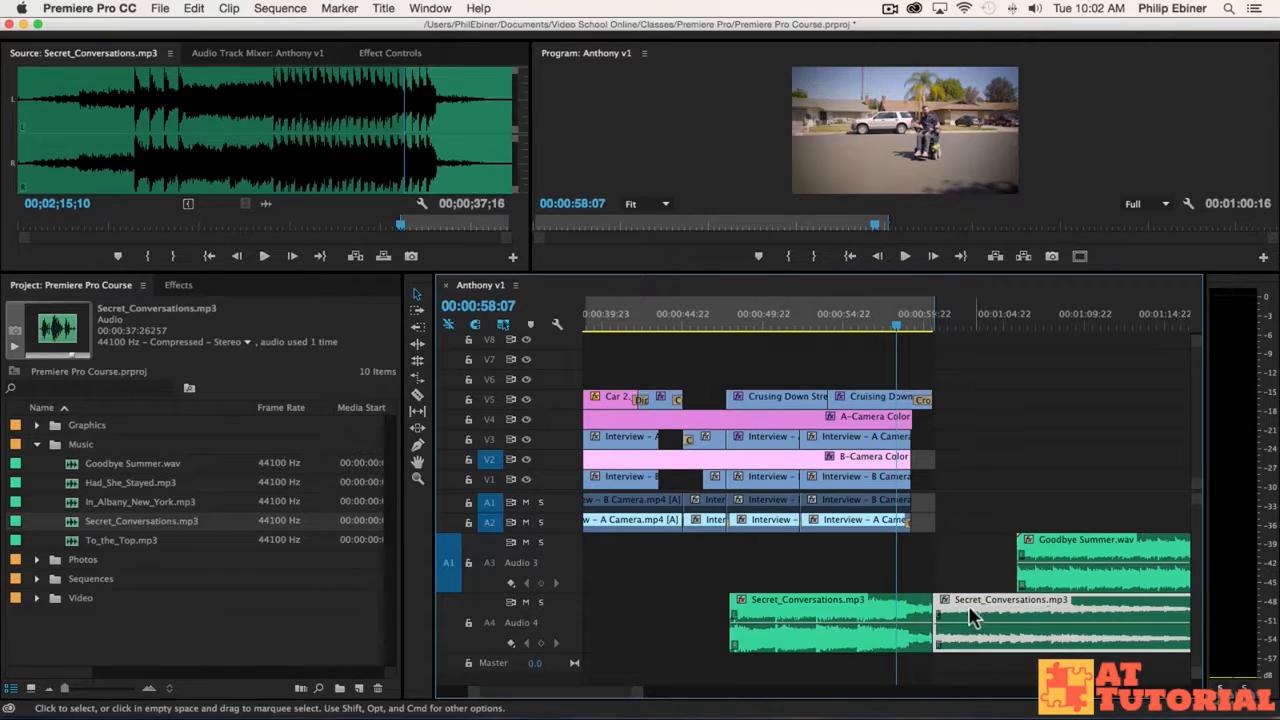
key("Delete")
- Apply the default transition to the end of the Secret_Conversations clip and lengthen the fade to start at 00:00:58:07
right_click(928, 604)
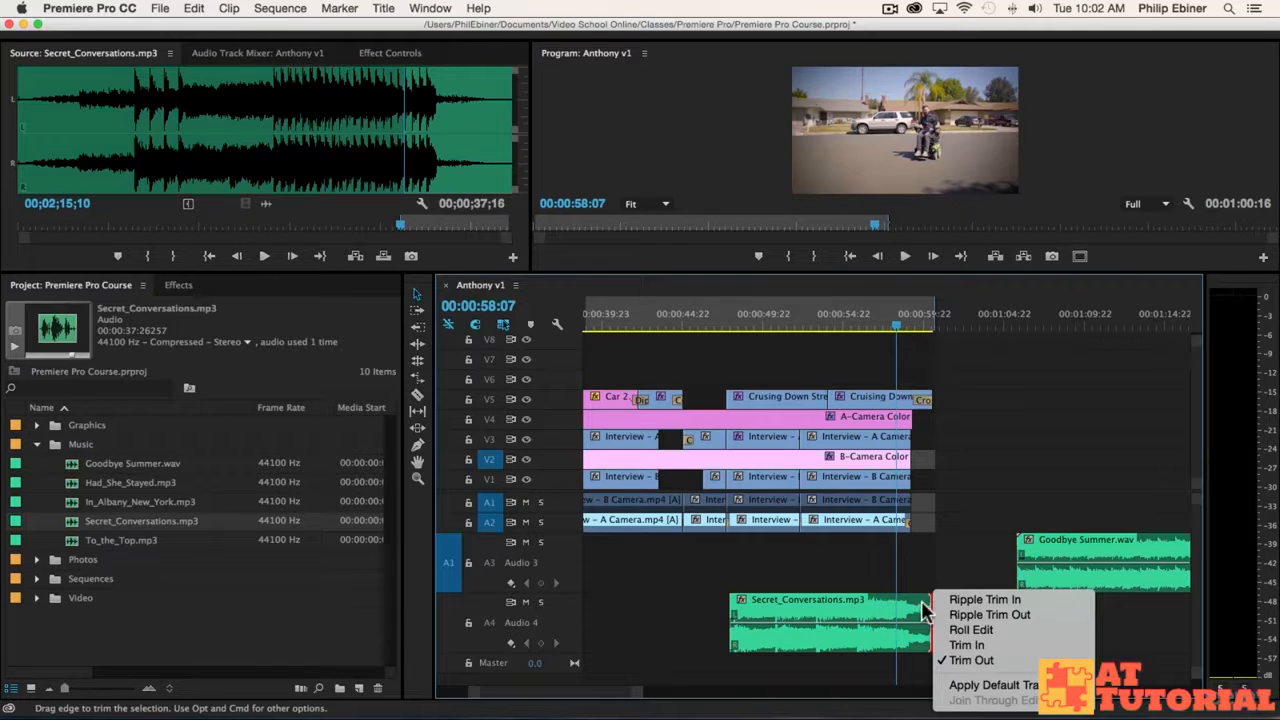
left_click(966, 686)
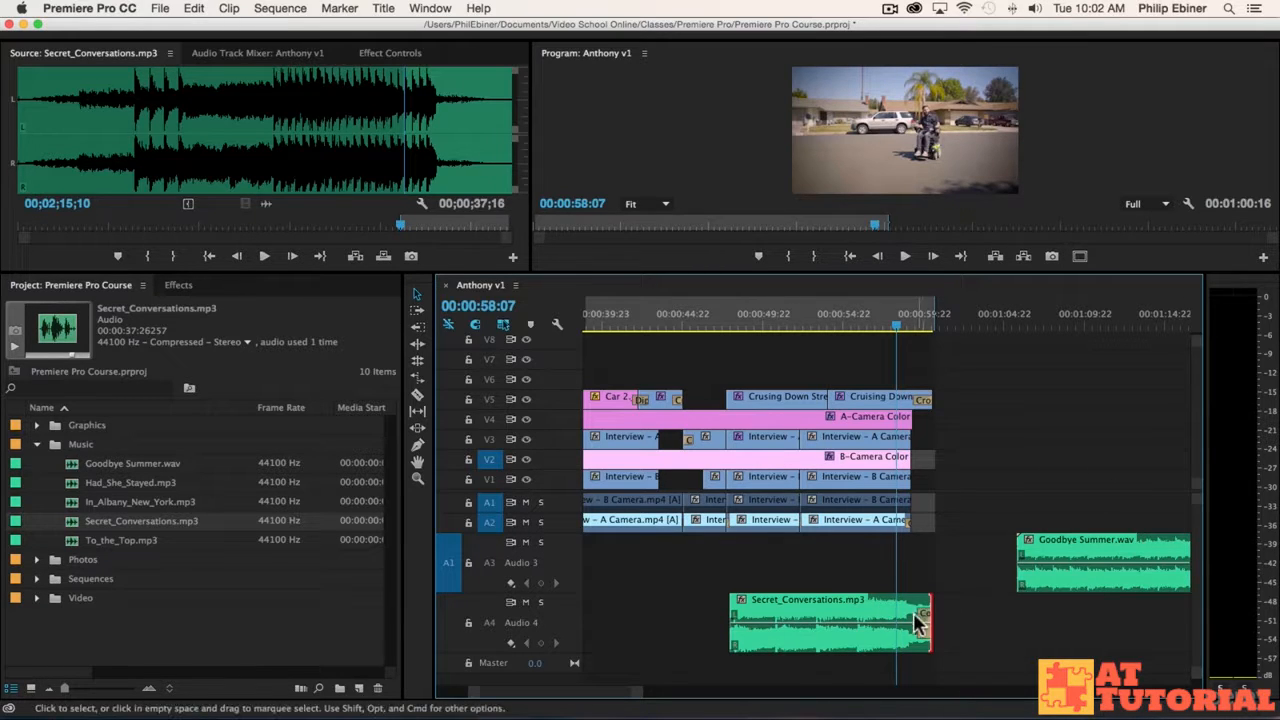
left_click_drag(920, 620, 896, 616)
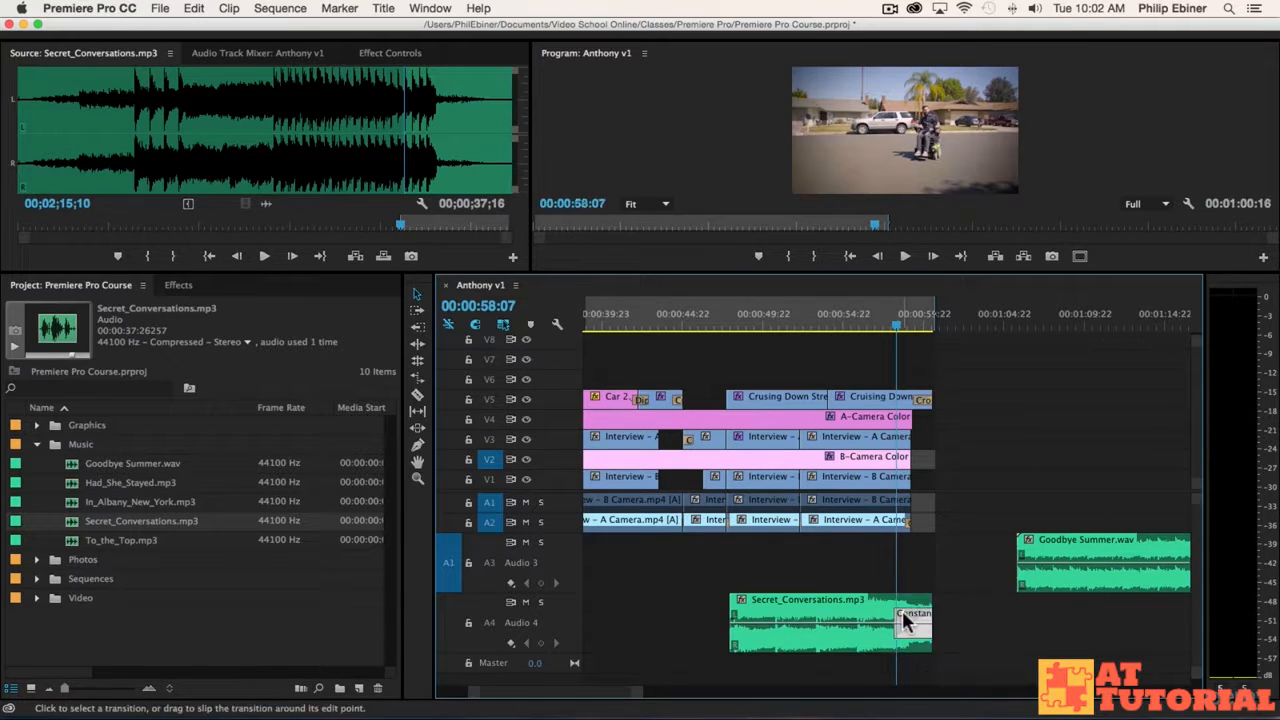
- Extend the start of the Secret_Conversations clip back to about 00:00:30:00, overlapping the ending of Goodbye Summer
key("minus")
left_click_drag(806, 606, 672, 600)
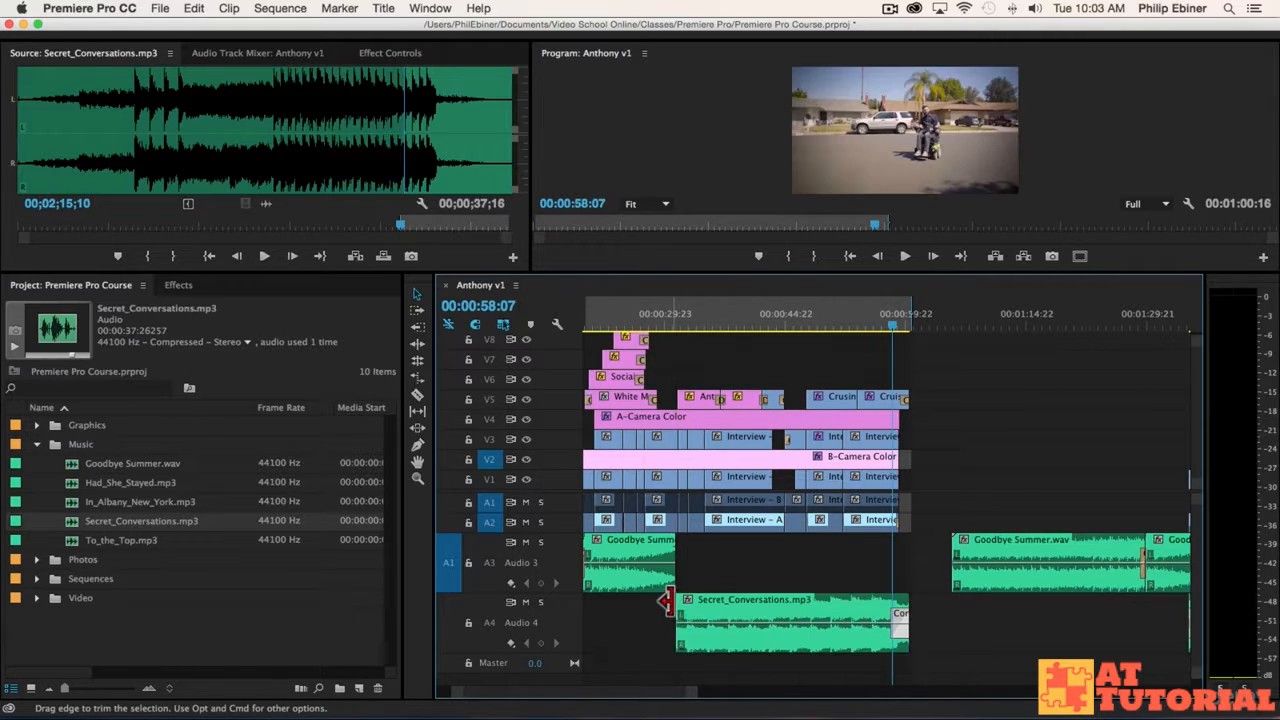
key("equal")
key("minus")
left_click(845, 318)
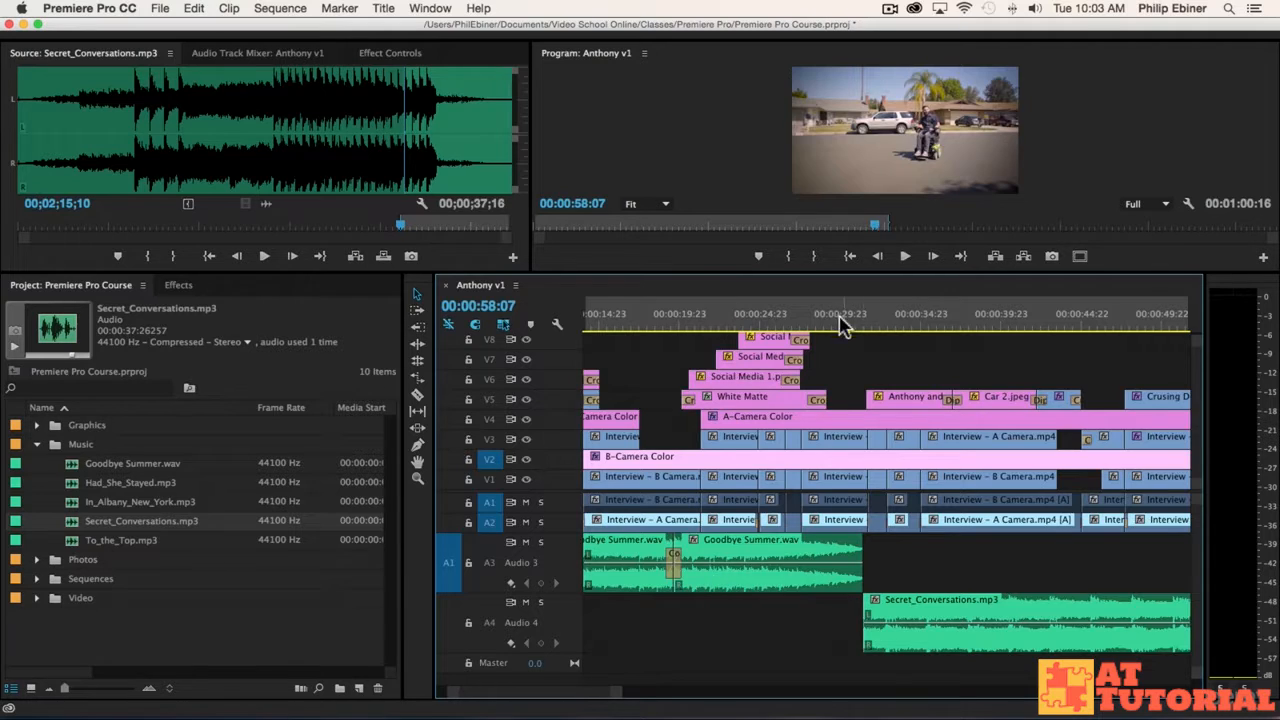
key("equal")
key("equal")
left_click_drag(943, 615, 890, 617)
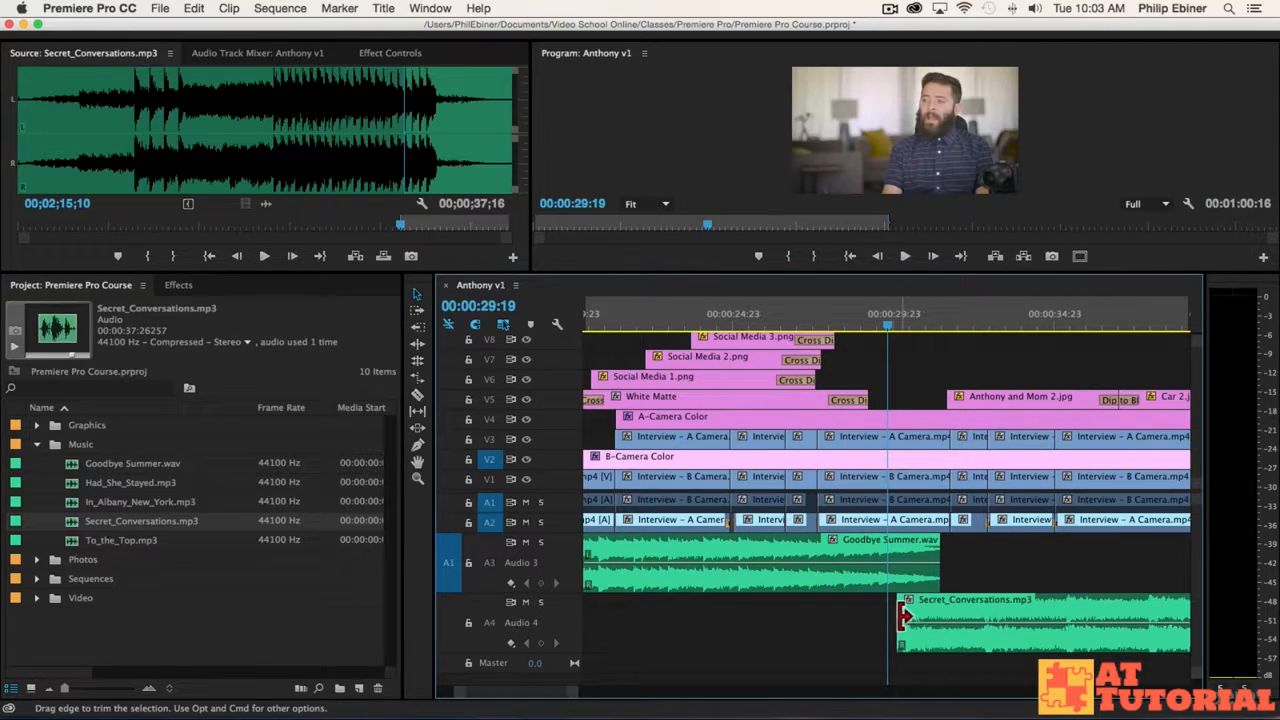
- Apply the default Constant Power transition to the start of Secret_Conversations, lengthen it by about half a second, and play the overlap
right_click(896, 615)
left_click(948, 684)
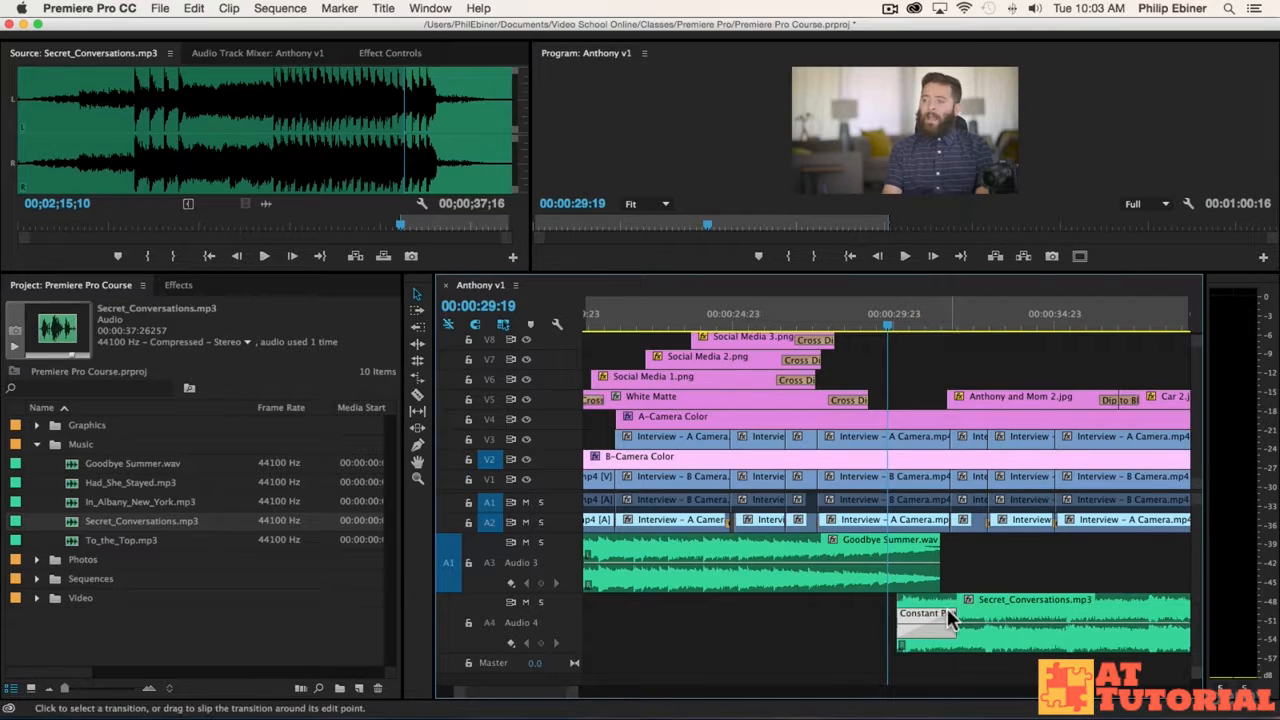
key("space")
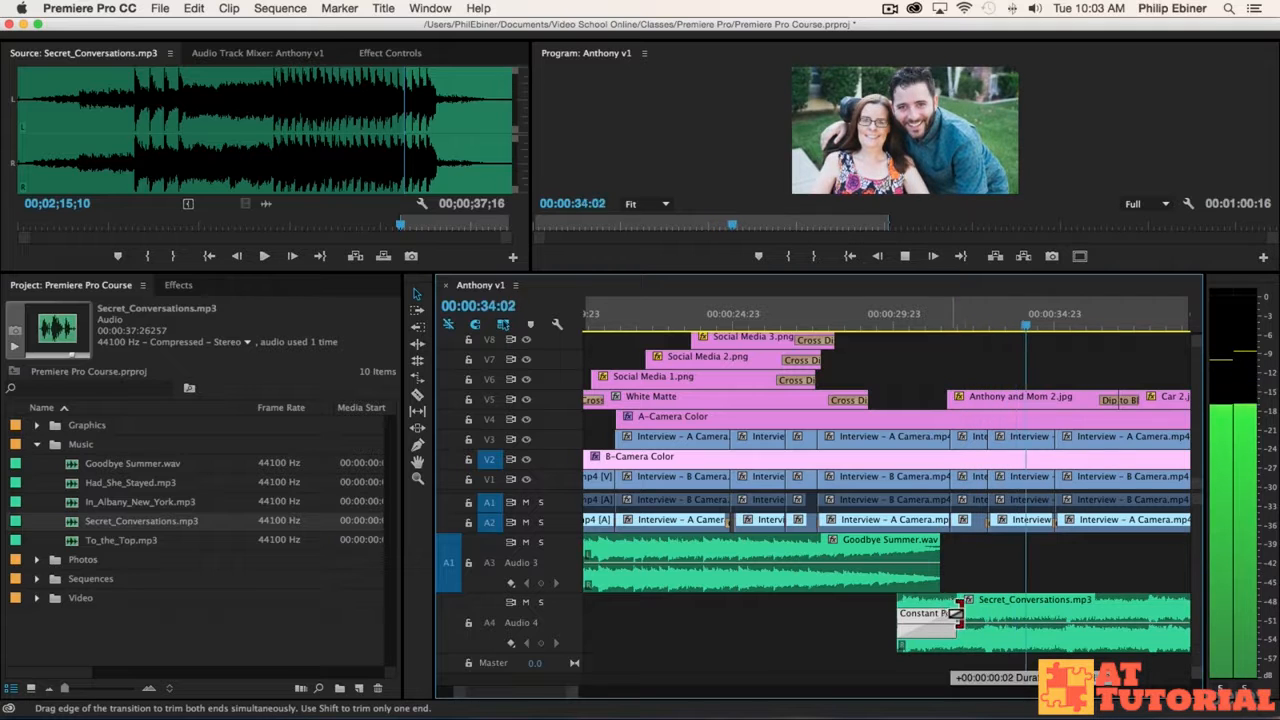
left_click_drag(955, 618, 973, 618)
scroll(972, 622, "down", 1)
key("space")
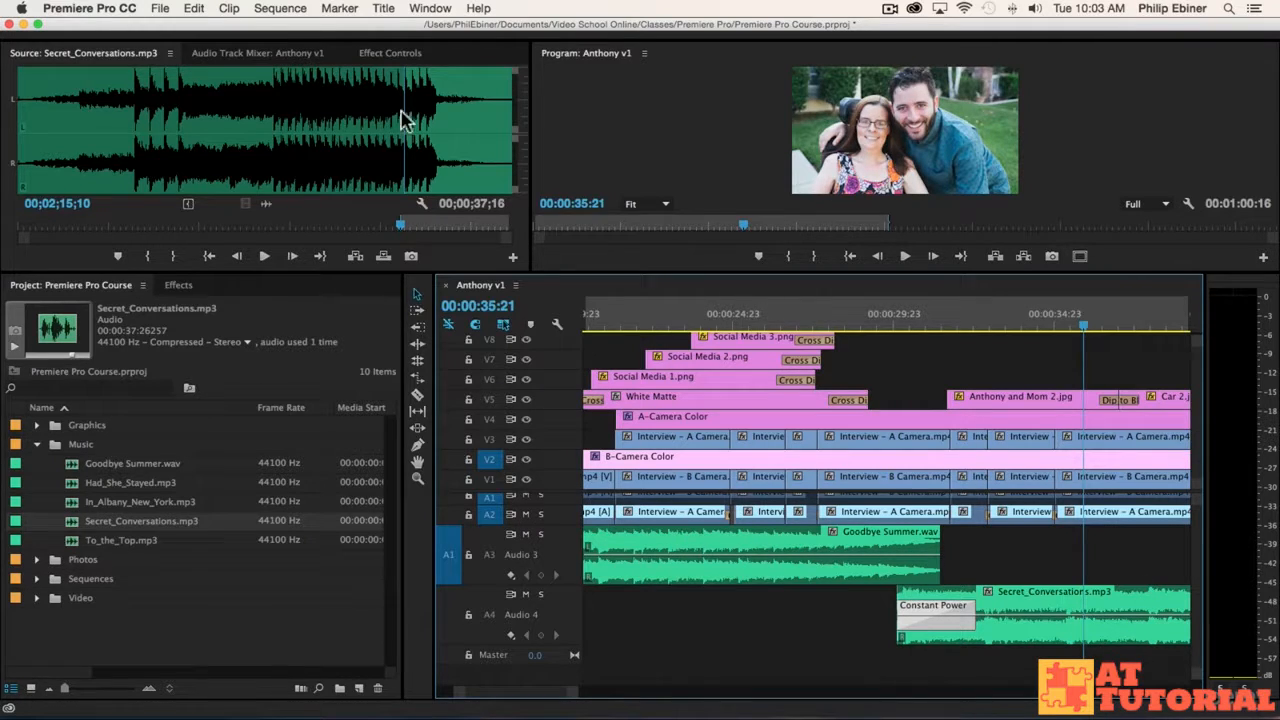
- Enlarge the Audio Track Mixer and set the Audio 4 volume to -25 dB
left_click(262, 53)
left_click_drag(275, 272, 285, 368)
left_click(263, 308)
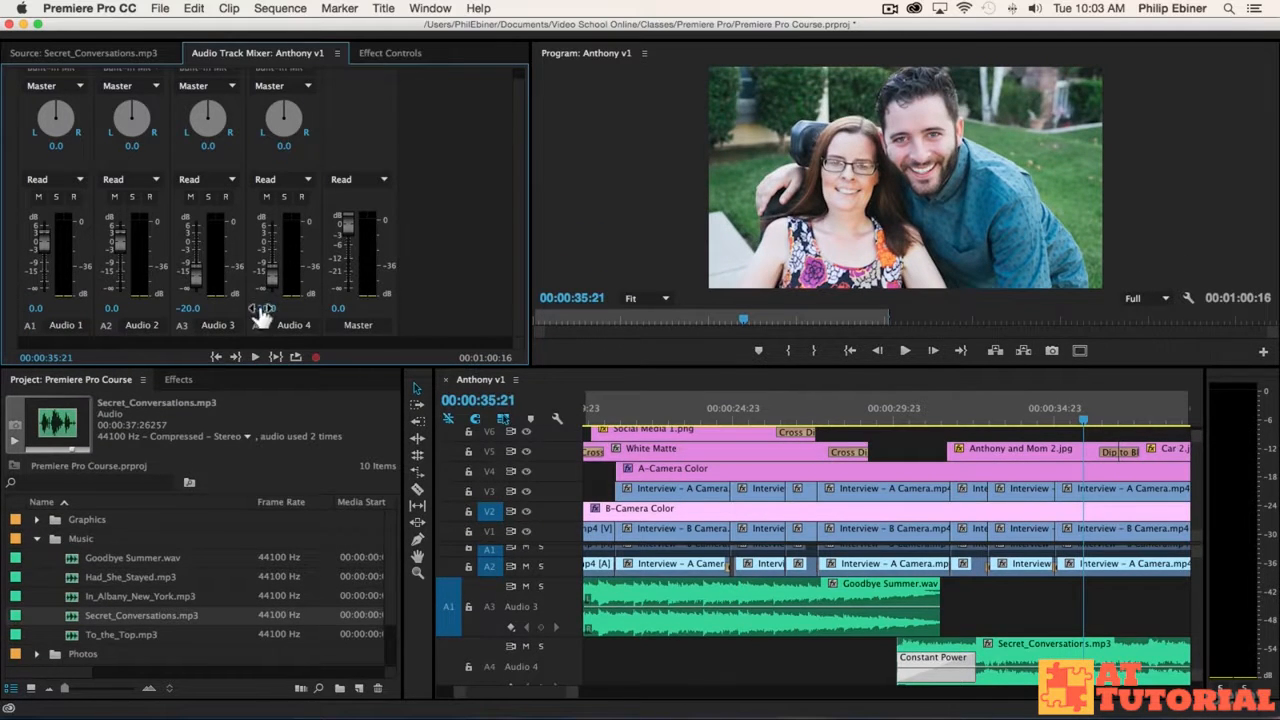
type("-25")
key("Return")
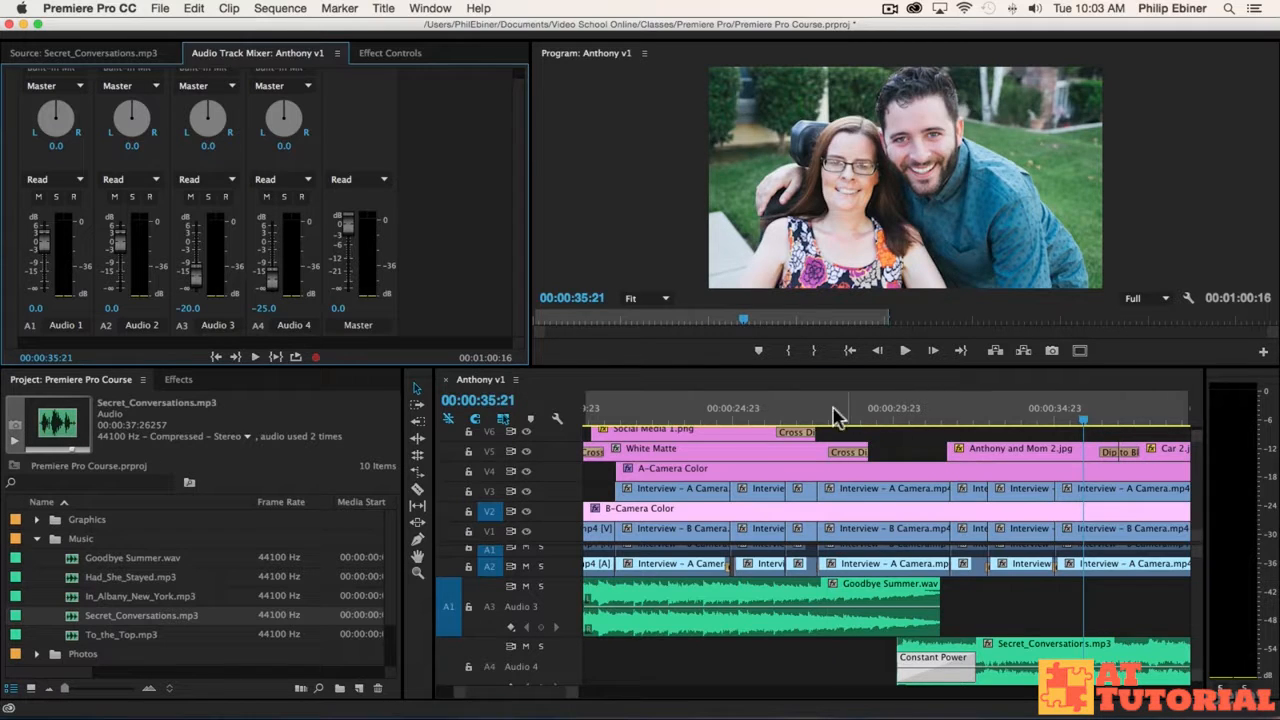
- Play from about 00:00:25:00 across the change from Goodbye Summer to Secret_Conversations to check the music mix
left_click(735, 408)
key("space")
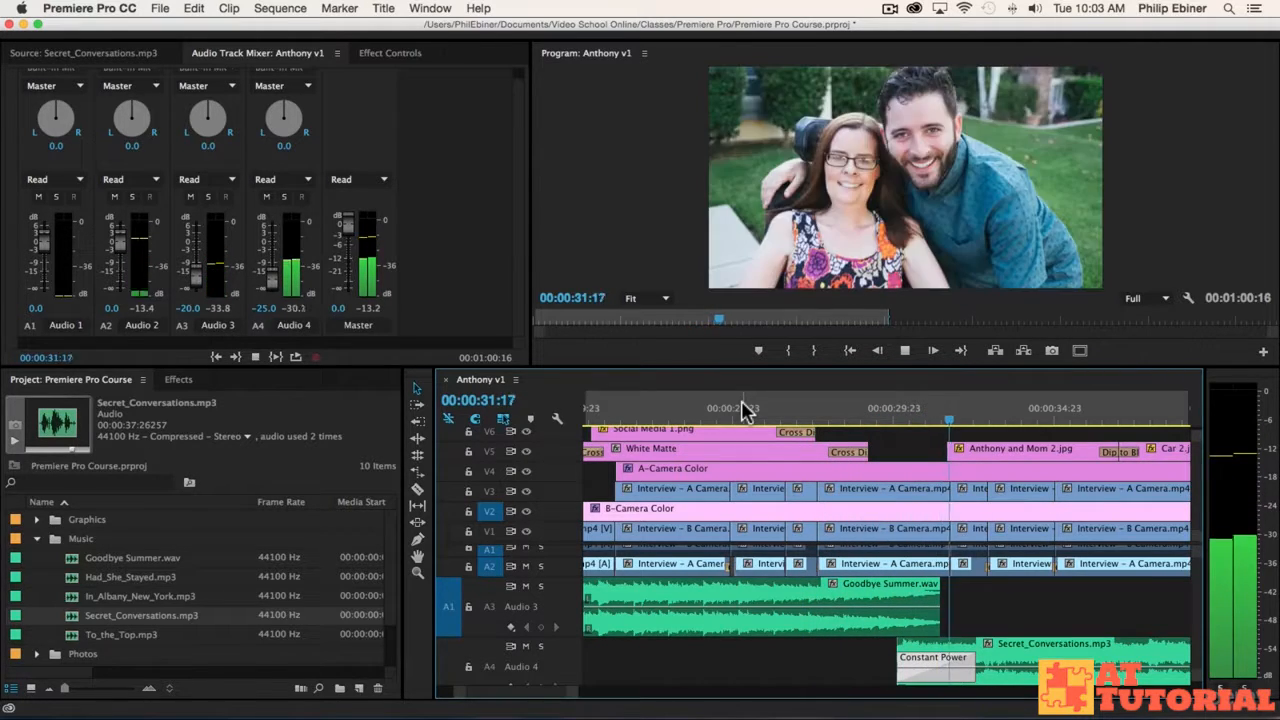
key("space")
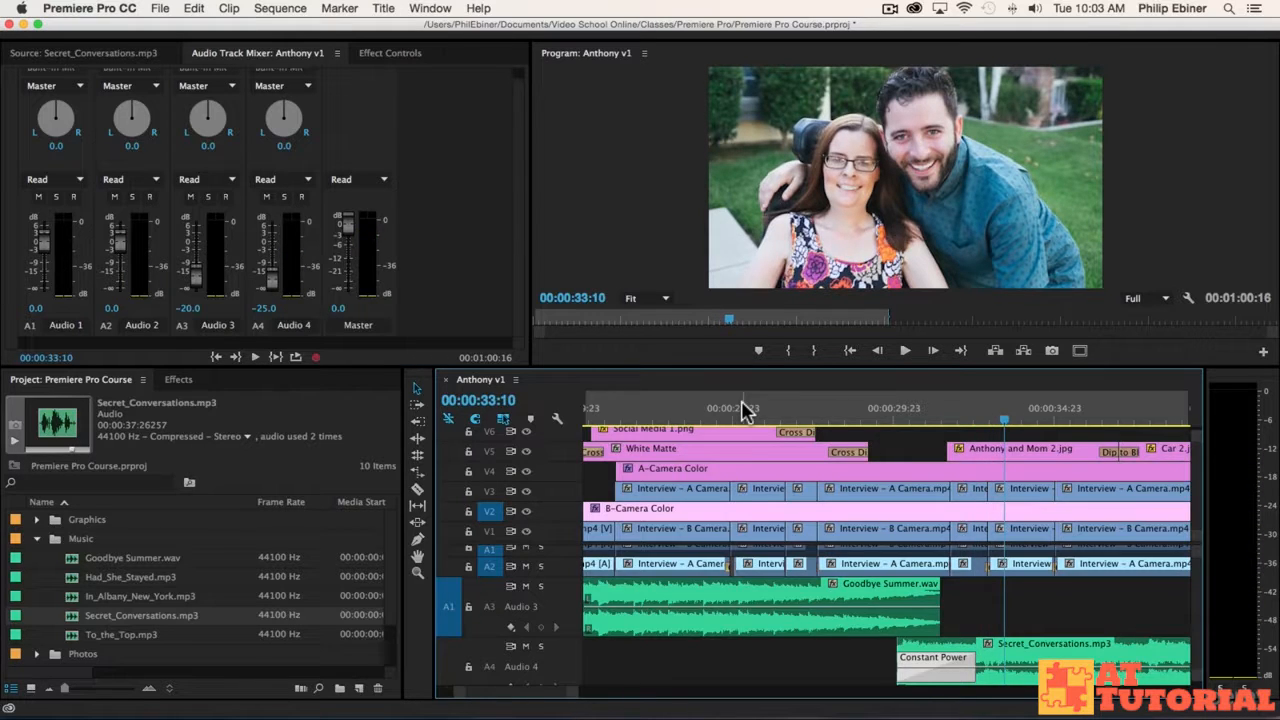
key("minus")
key("minus")
key("minus")
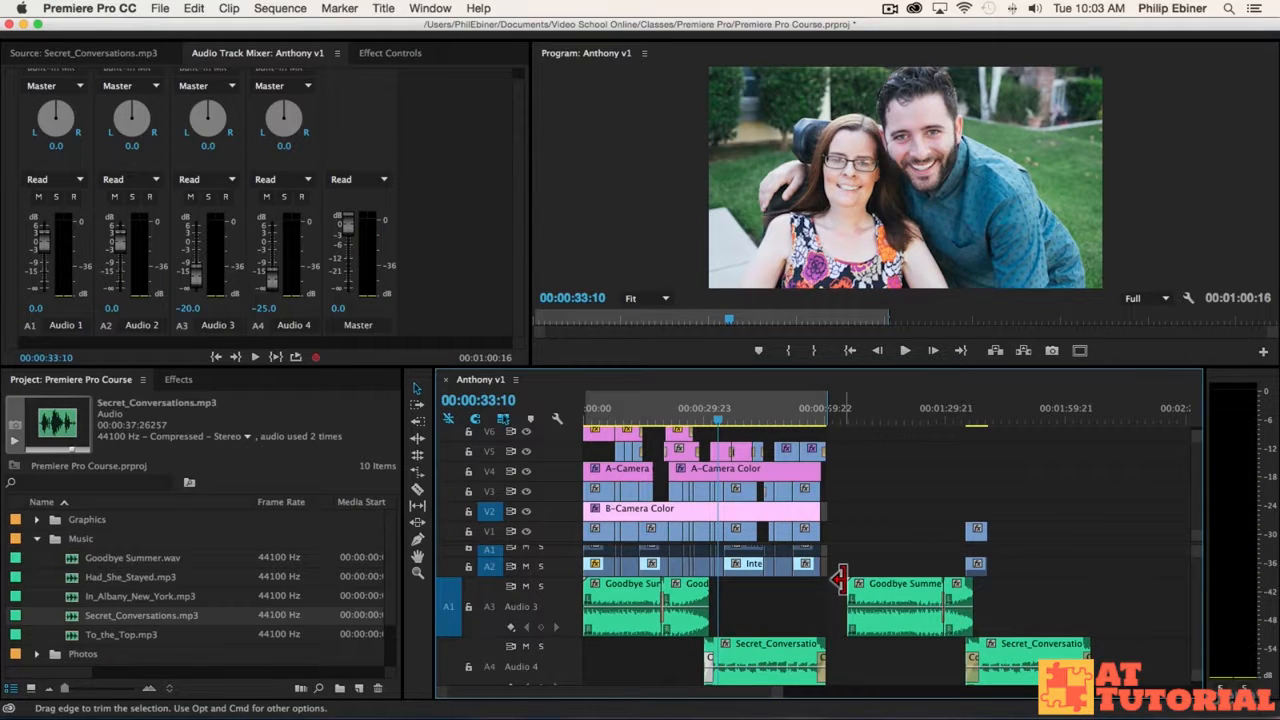